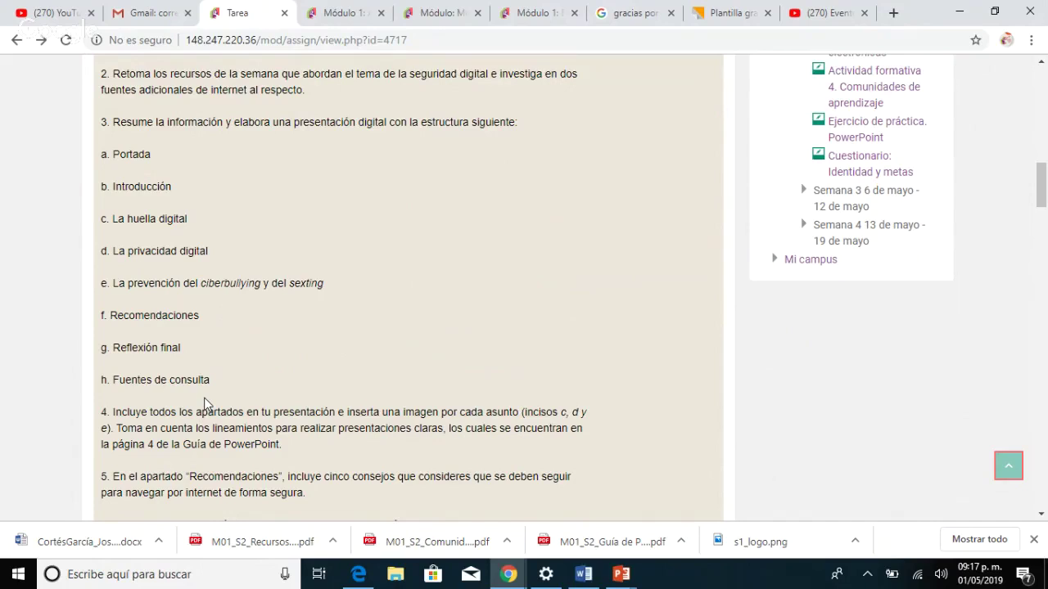
scroll(204, 404, down, 2)
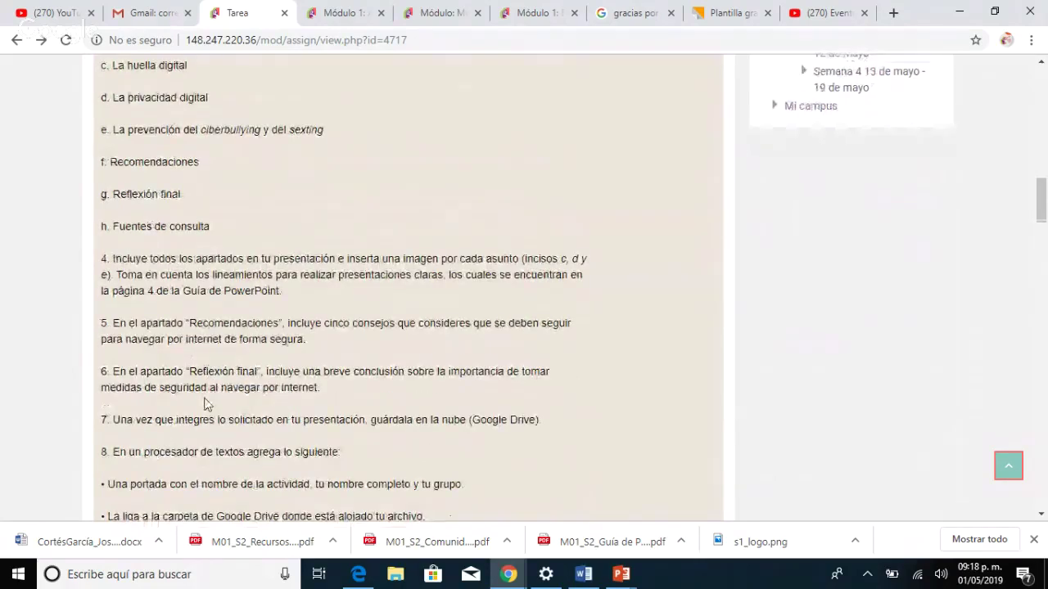
scroll(206, 404, up, 2)
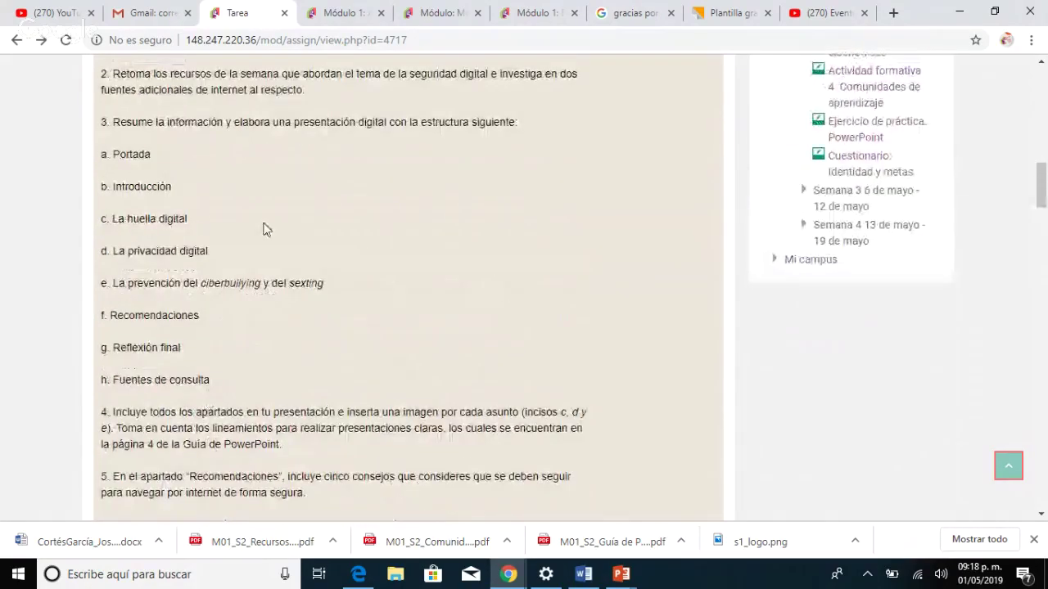
scroll(253, 226, up, 1)
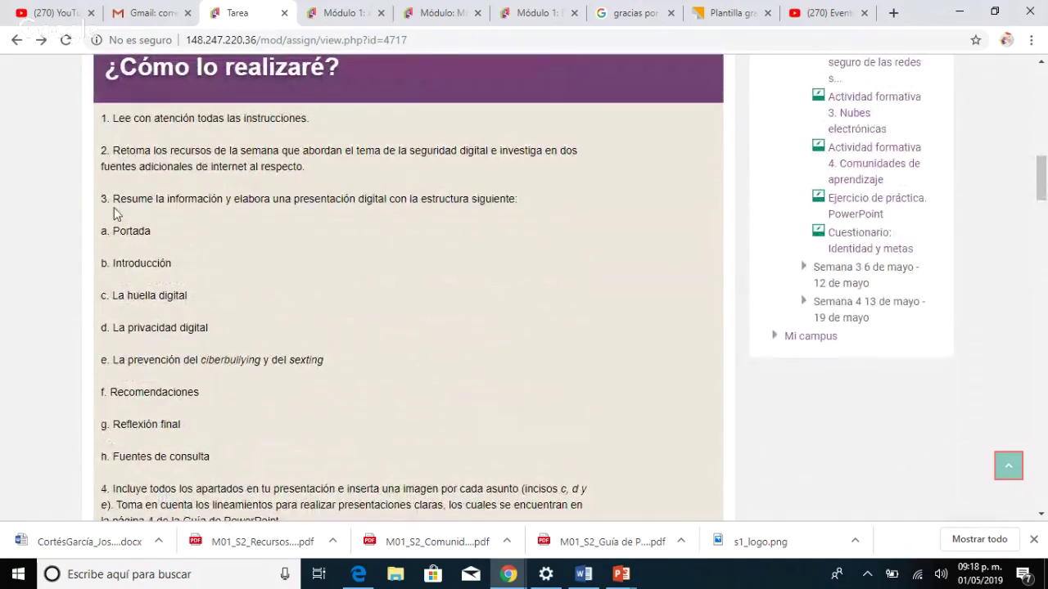
double_click(111, 227)
mouse_move(117, 236)
mouse_down()
mouse_move(170, 337)
mouse_move(112, 231)
mouse_up()
click(620, 574)
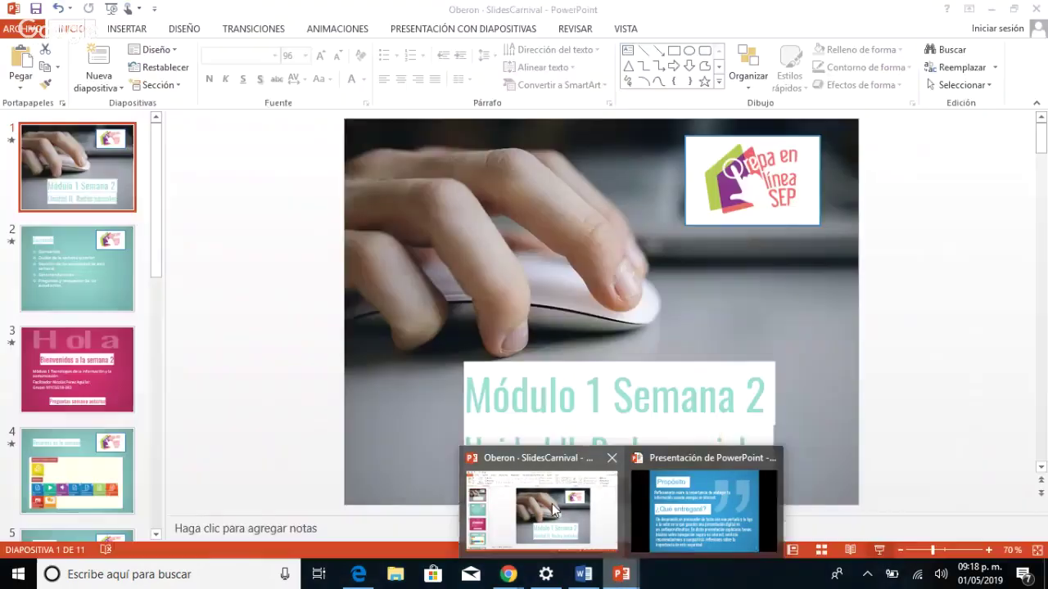
Bring up the Oberon presentation titled 'Módulo 1 Semana 2' and browse its slide thumbnails.
click(552, 507)
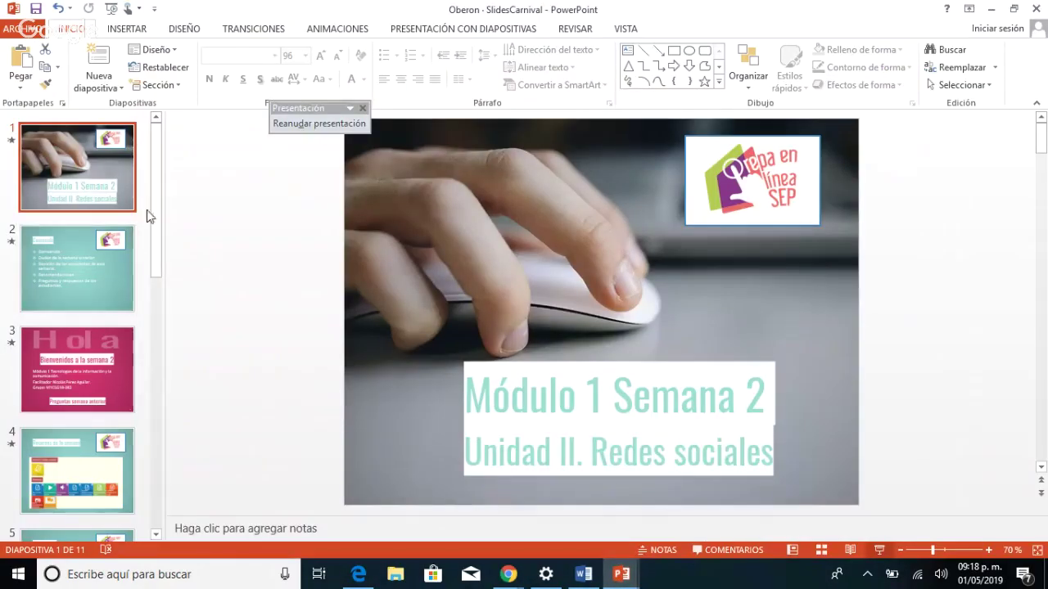
scroll(148, 327, down, 5)
scroll(140, 401, up, 5)
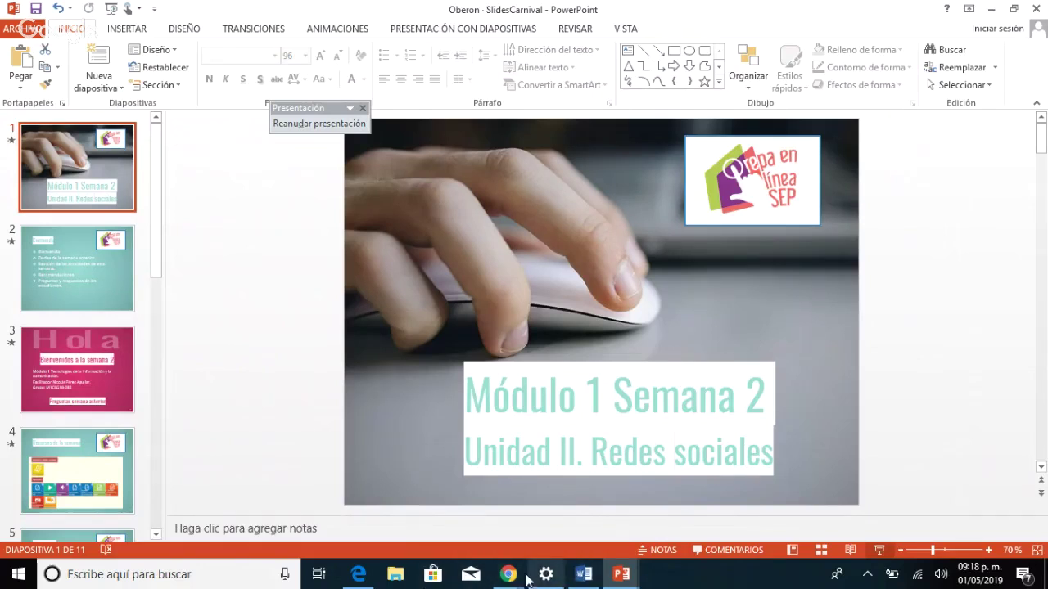
mouse_move(508, 577)
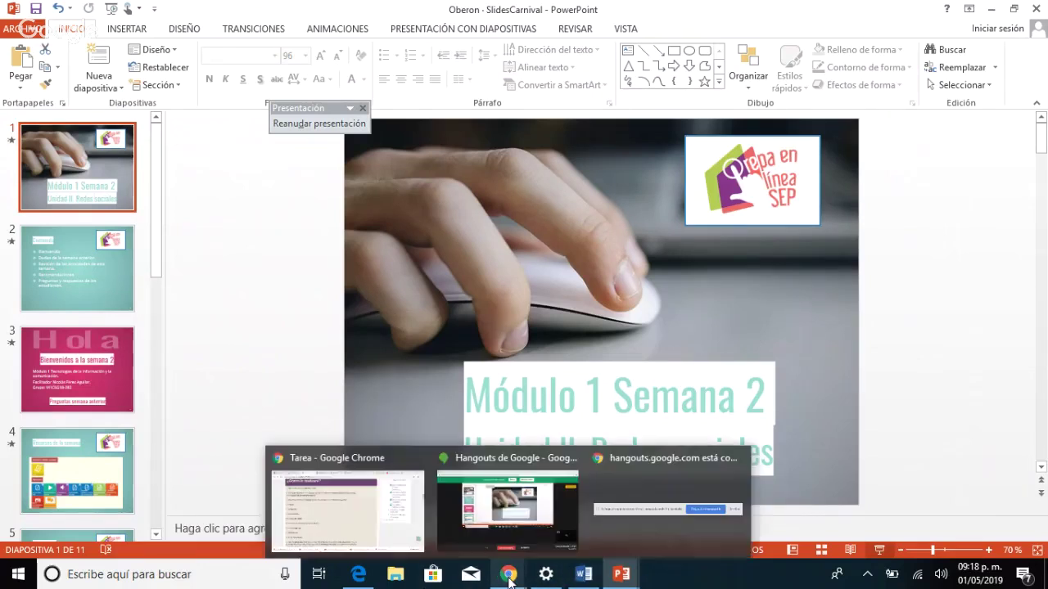
Reread the Tarea assignment steps in Chrome, then switch to Edge showing the Gmail inbox.
click(326, 506)
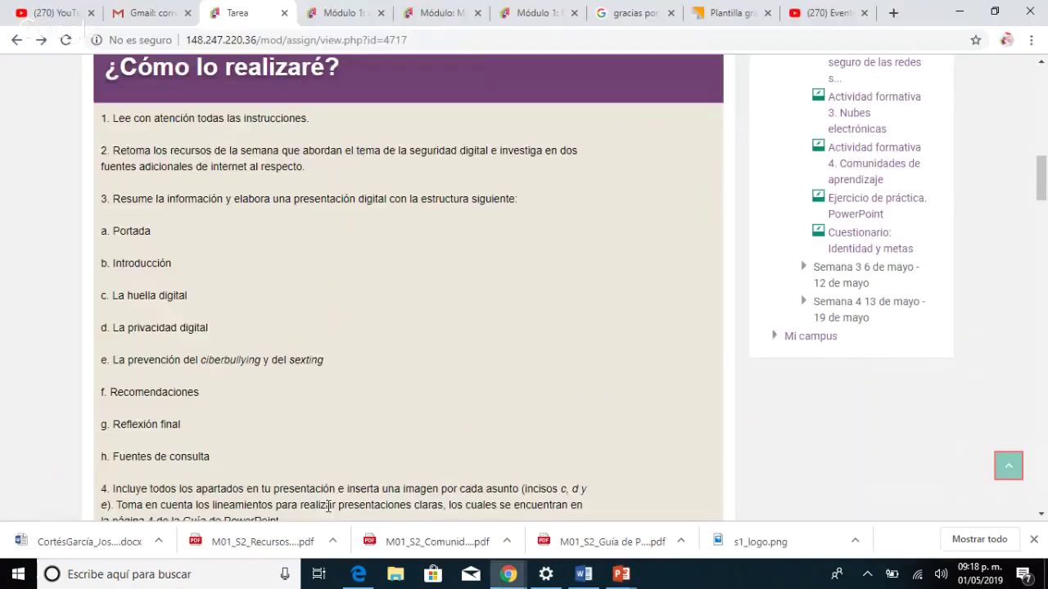
scroll(327, 506, down, 2)
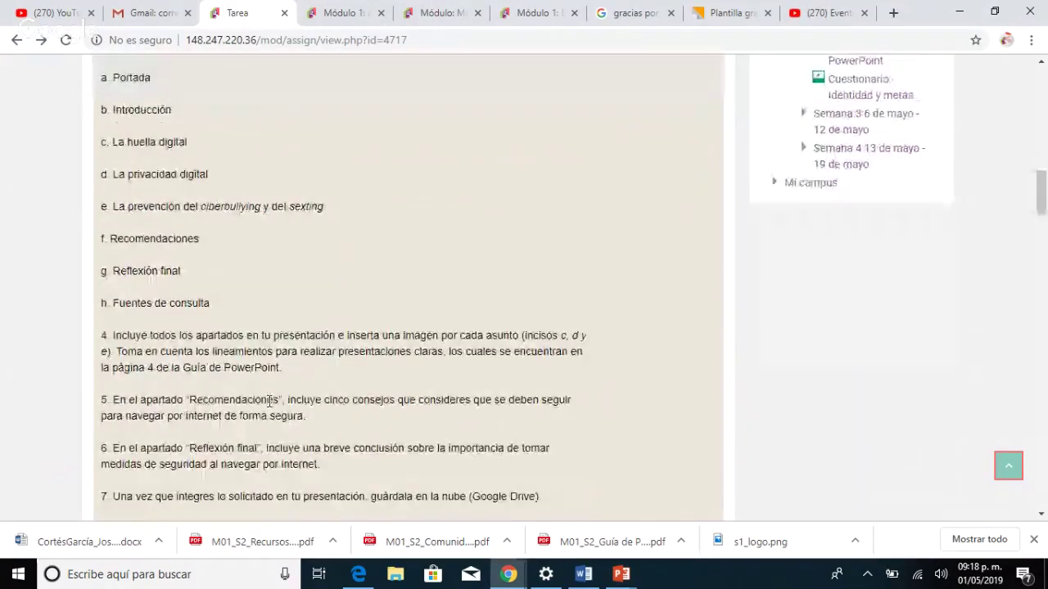
scroll(275, 413, down, 1)
scroll(271, 407, up, 1)
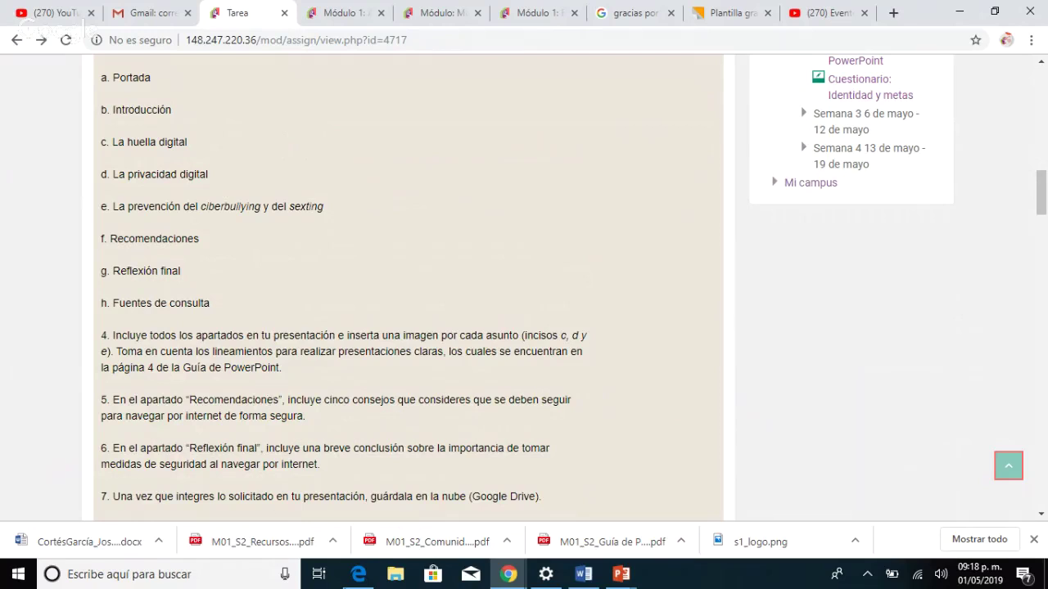
mouse_move(360, 578)
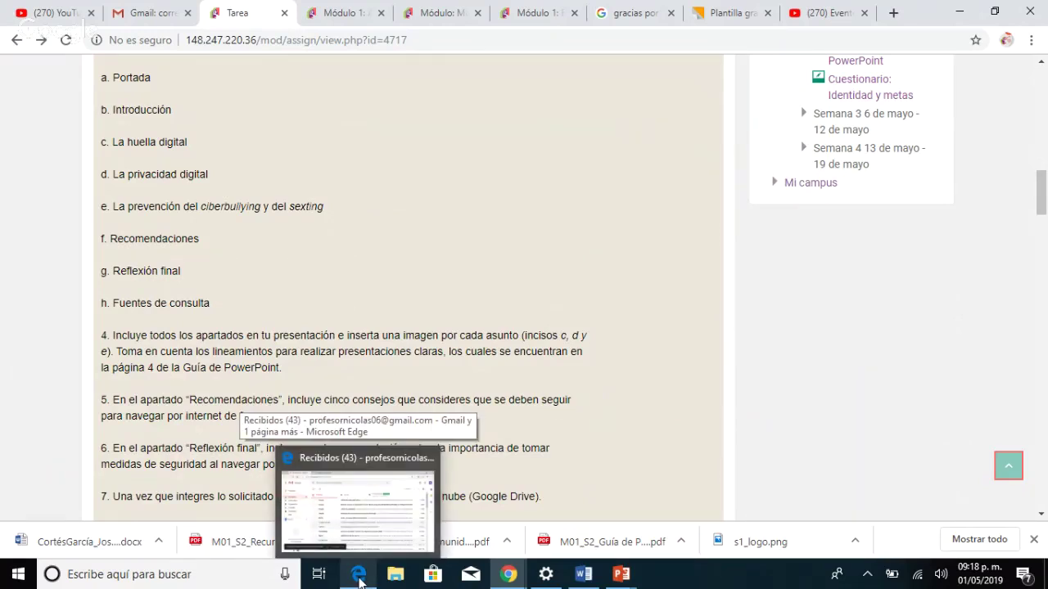
click(360, 578)
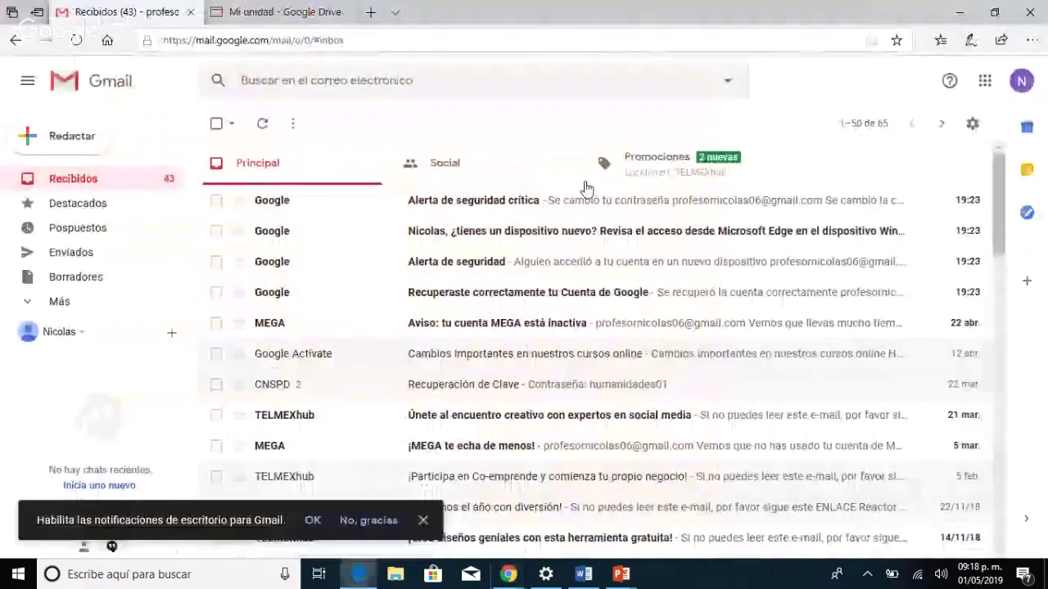
Browse Google Drive's Mi unidad, scrolling through quick-access files such as Actividad I. 3.
click(284, 20)
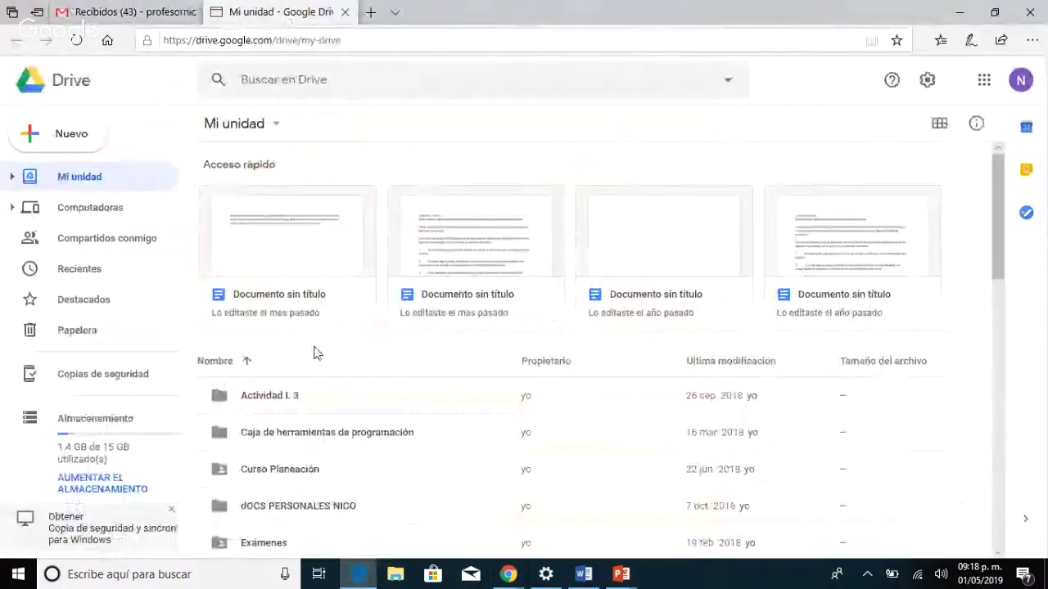
scroll(320, 381, down, 1)
scroll(320, 382, down, 1)
scroll(320, 382, up, 2)
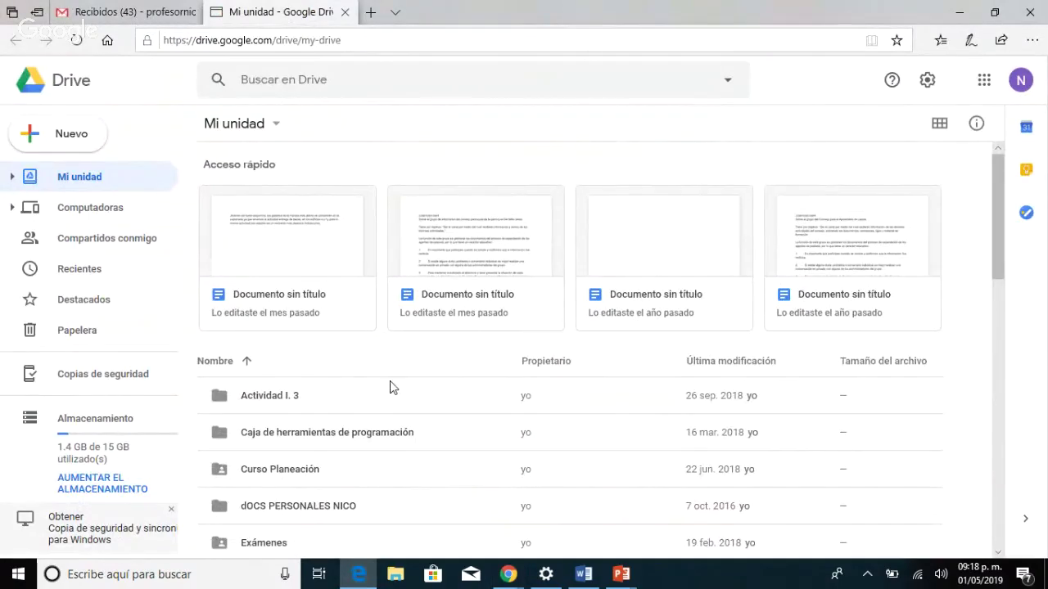
scroll(368, 369, down, 1)
scroll(370, 371, up, 1)
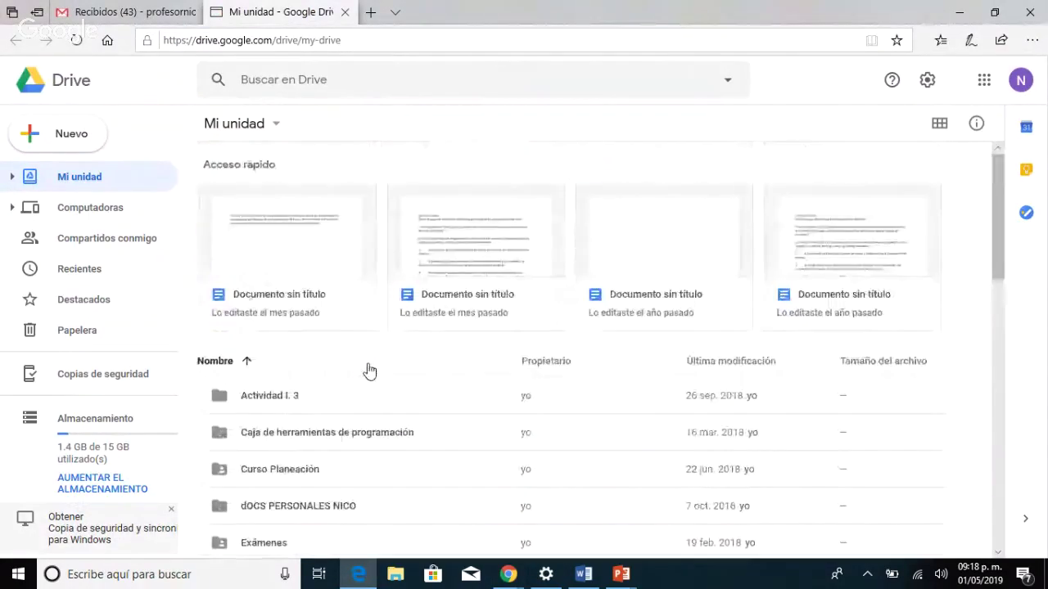
scroll(351, 366, down, 2)
scroll(335, 360, up, 2)
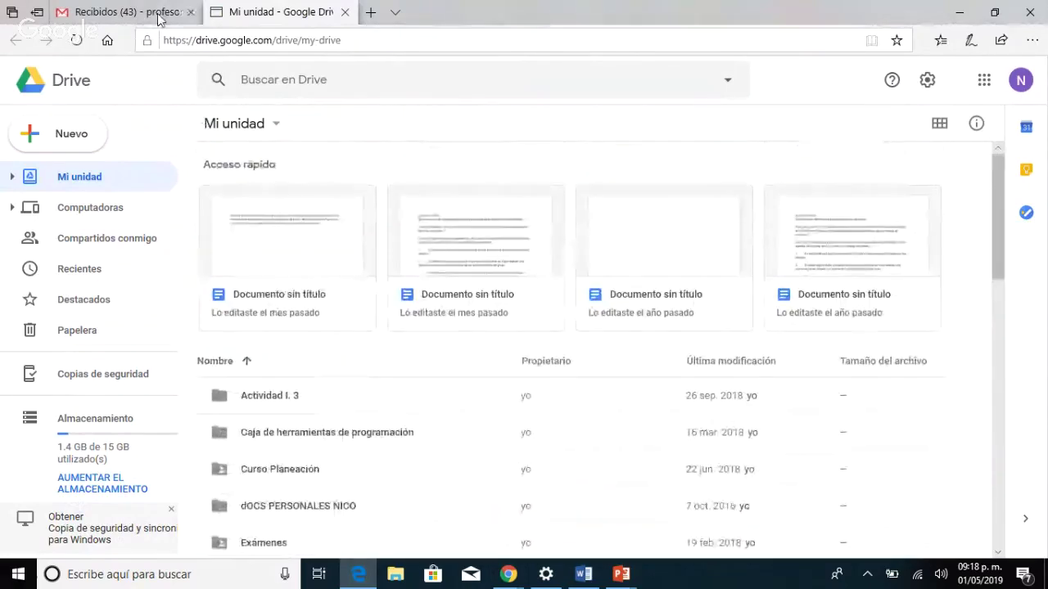
Return to the assignment page at instruction 7 about saving the presentation to Google Drive.
mouse_move(146, 14)
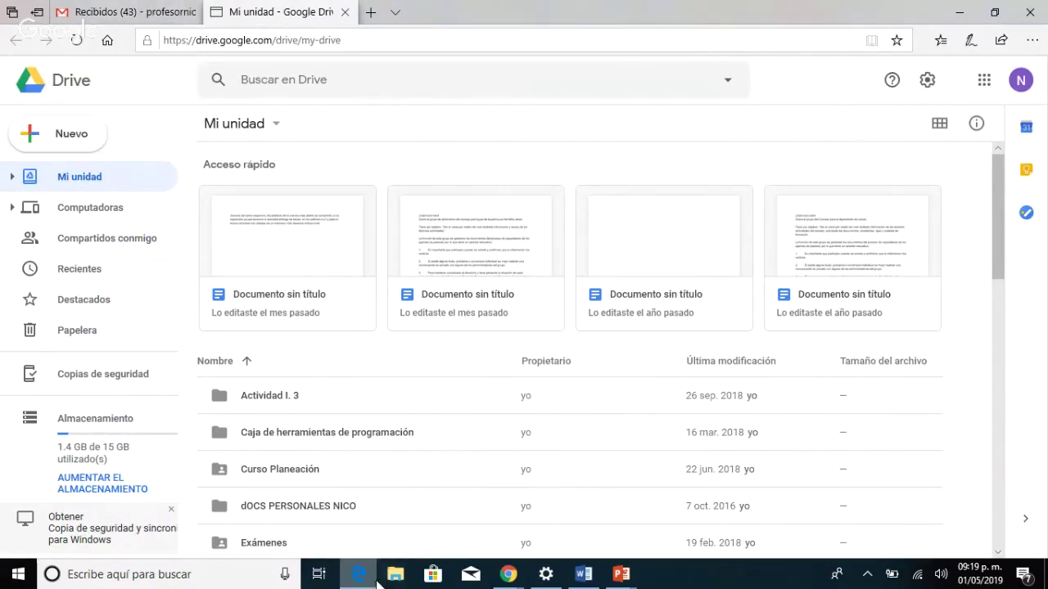
mouse_move(506, 576)
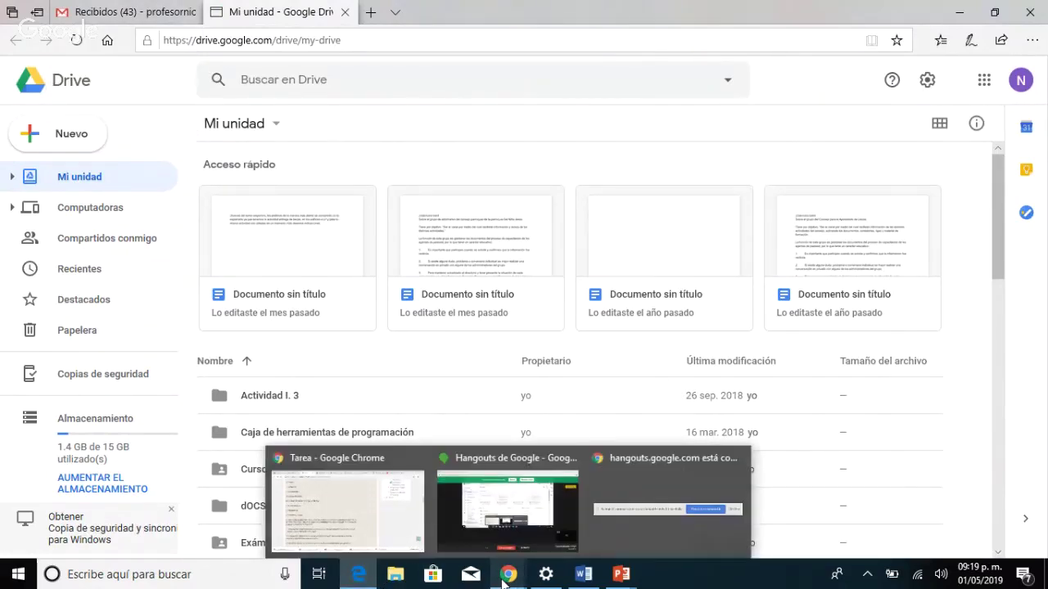
click(341, 528)
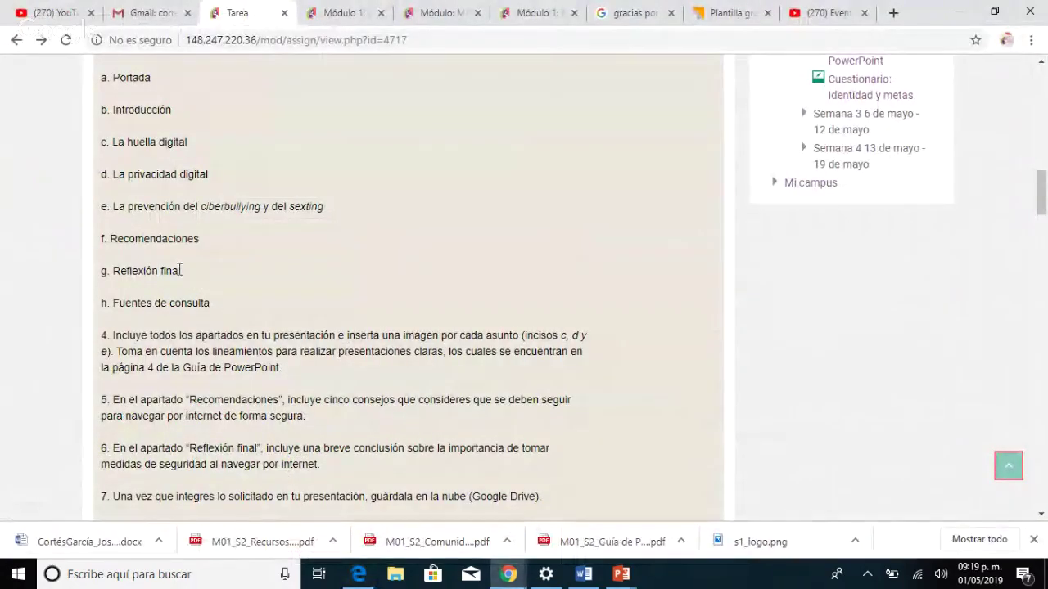
Scroll the assignment page through instructions 2–5 and the eight required presentation sections.
scroll(241, 300, down, 2)
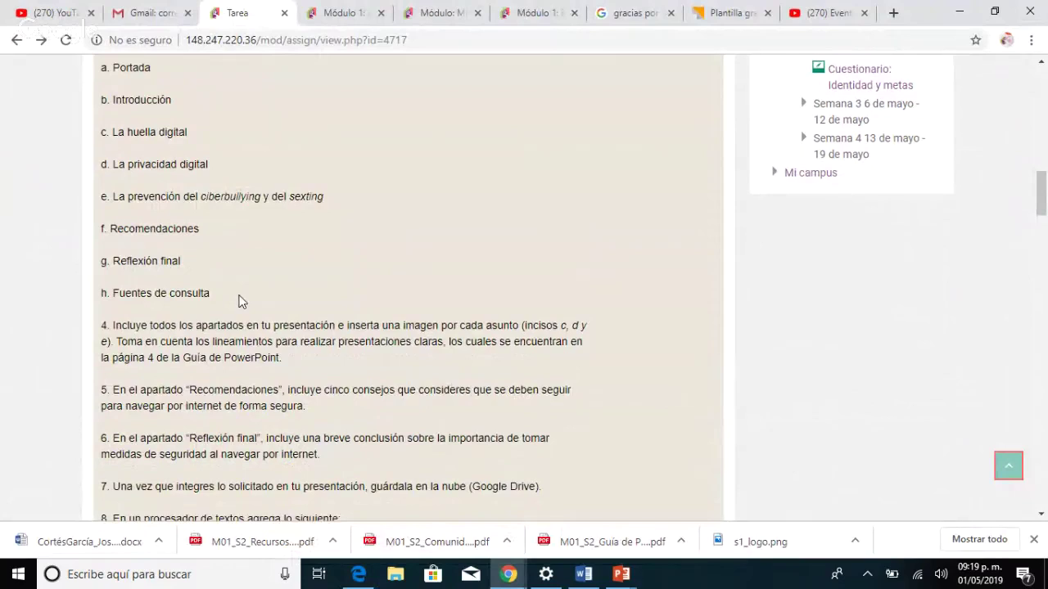
scroll(269, 316, up, 4)
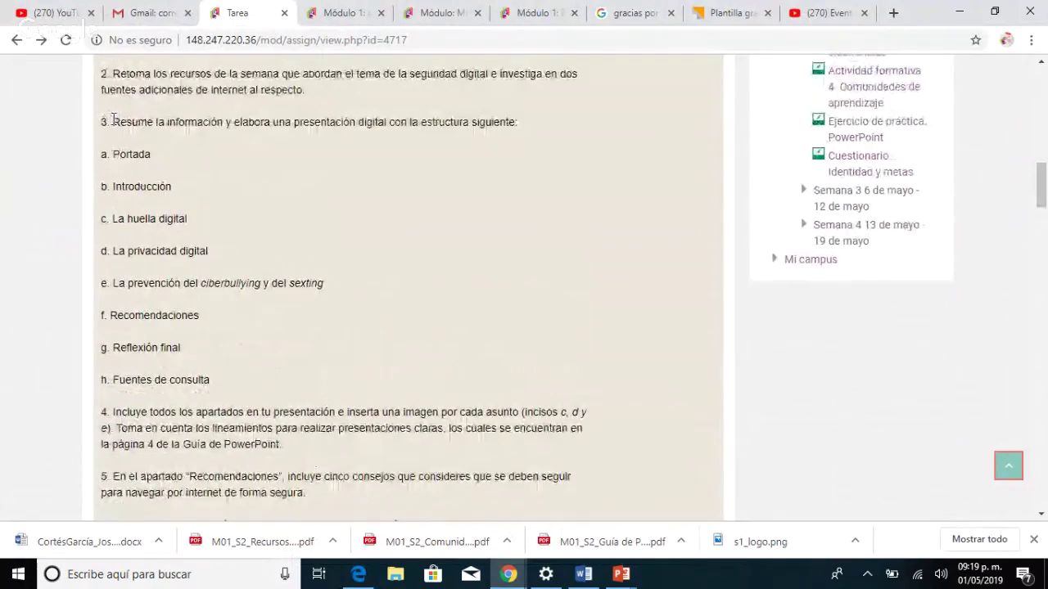
scroll(131, 190, up, 2)
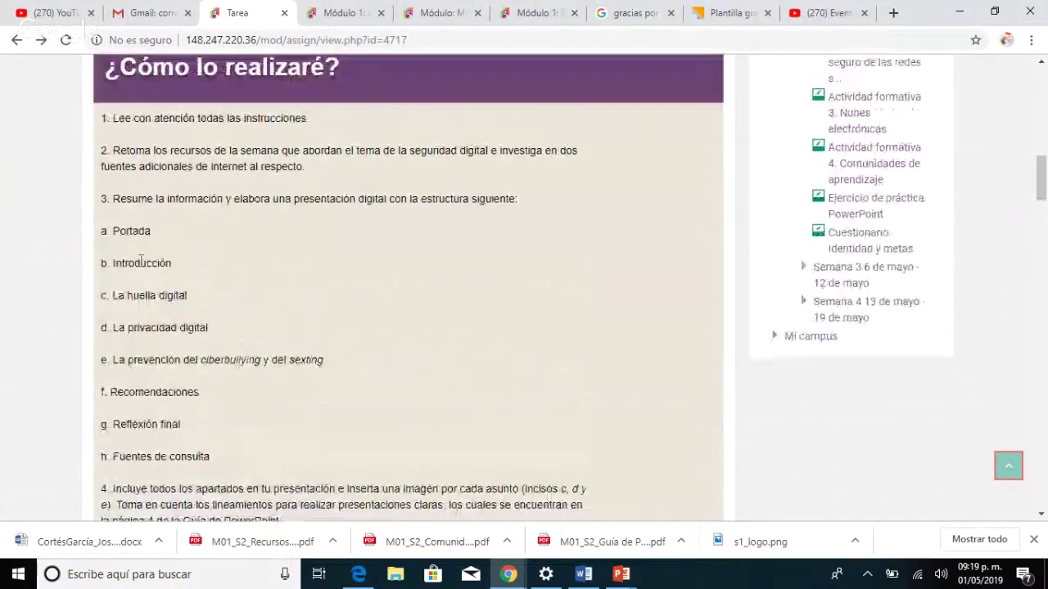
scroll(119, 213, down, 2)
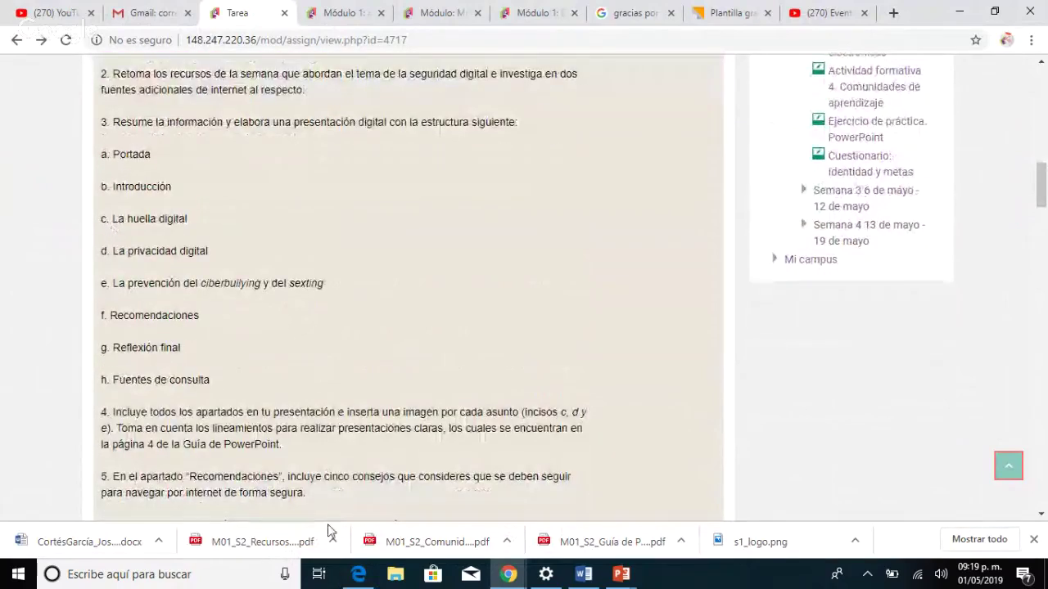
mouse_move(629, 579)
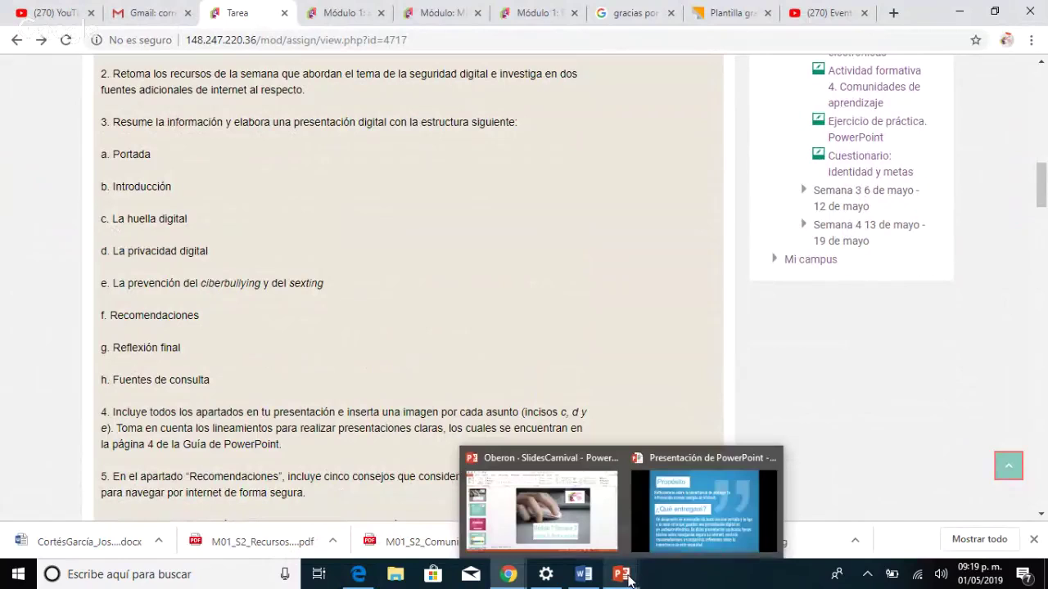
mouse_move(545, 539)
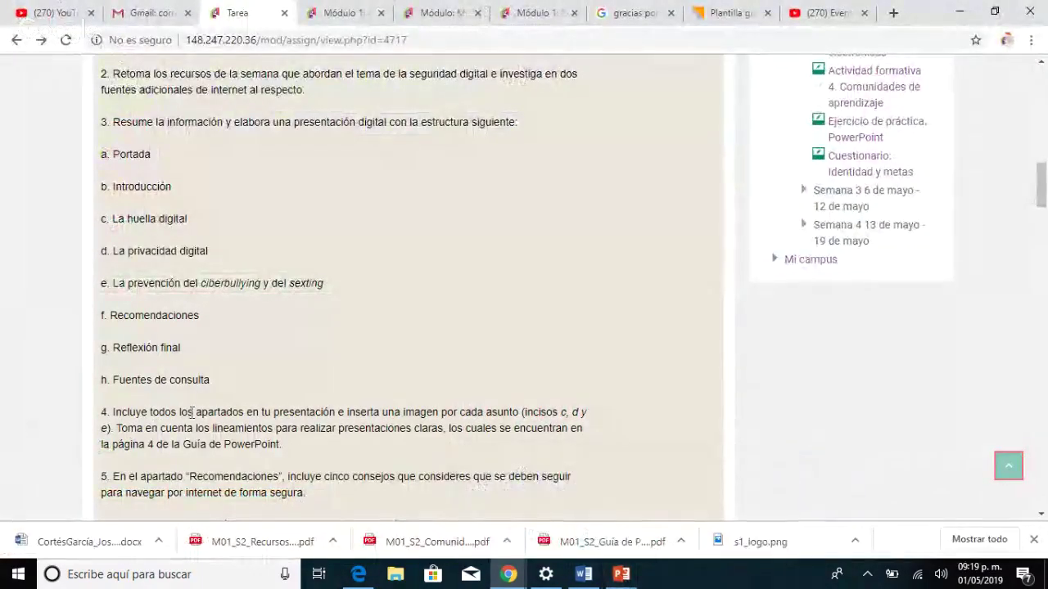
scroll(201, 406, down, 3)
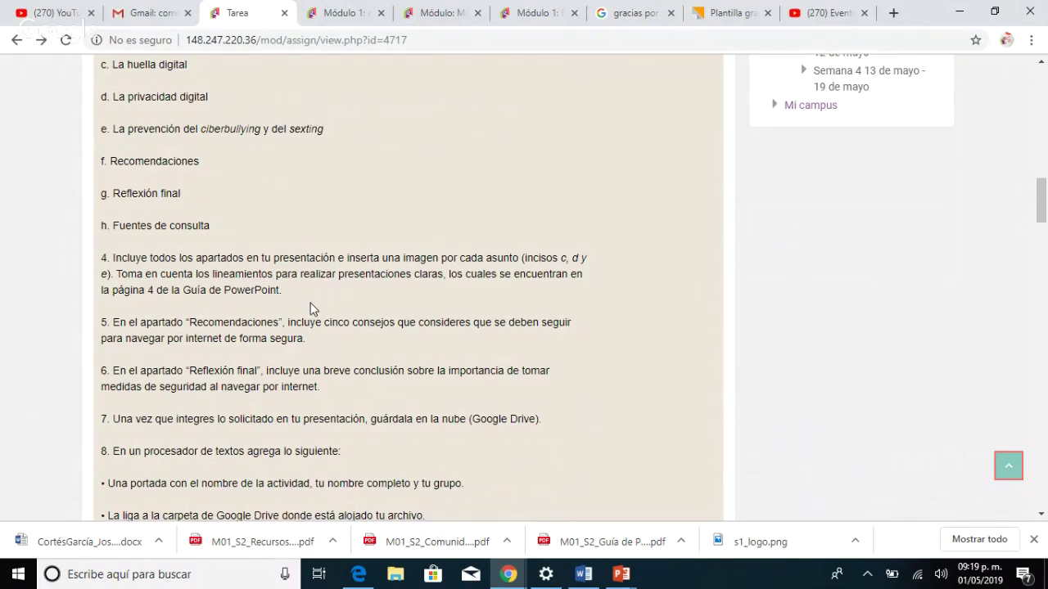
Scroll the assignment down to instructions 7 and 8.
scroll(310, 308, down, 1)
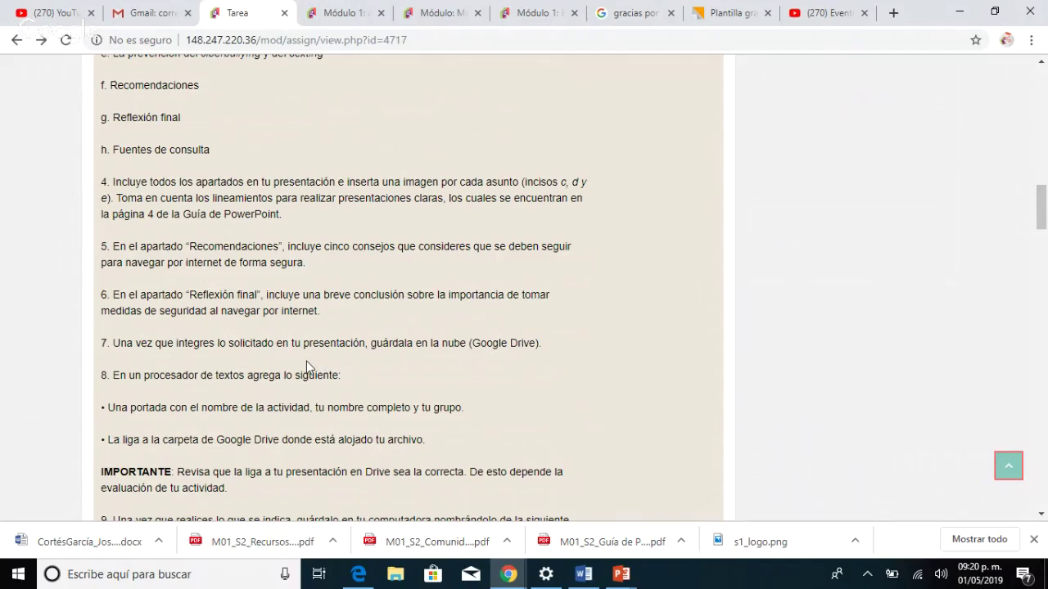
scroll(307, 366, up, 1)
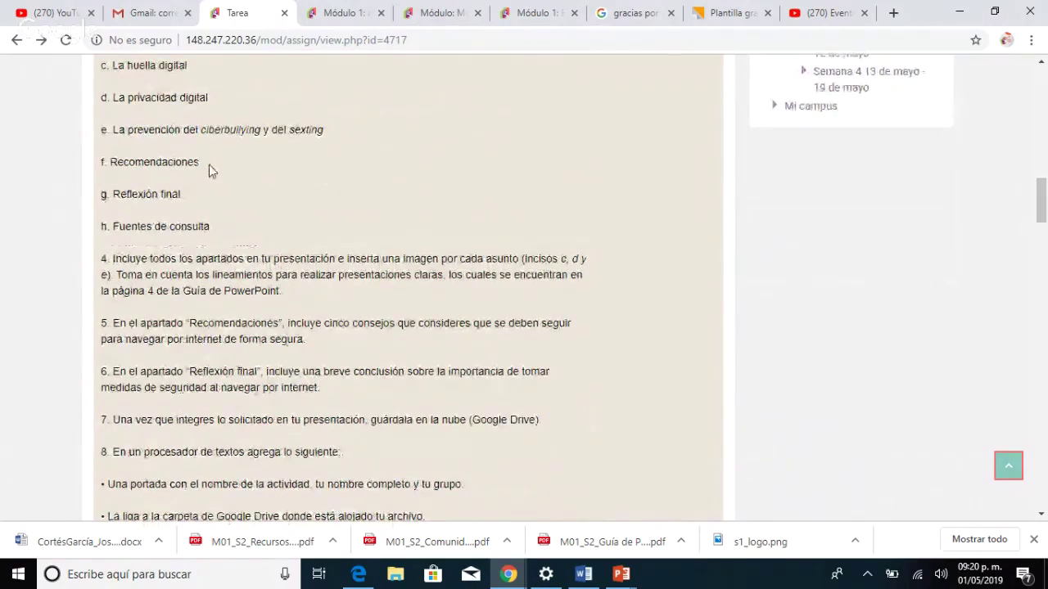
drag(209, 165, 101, 163)
scroll(319, 327, down, 1)
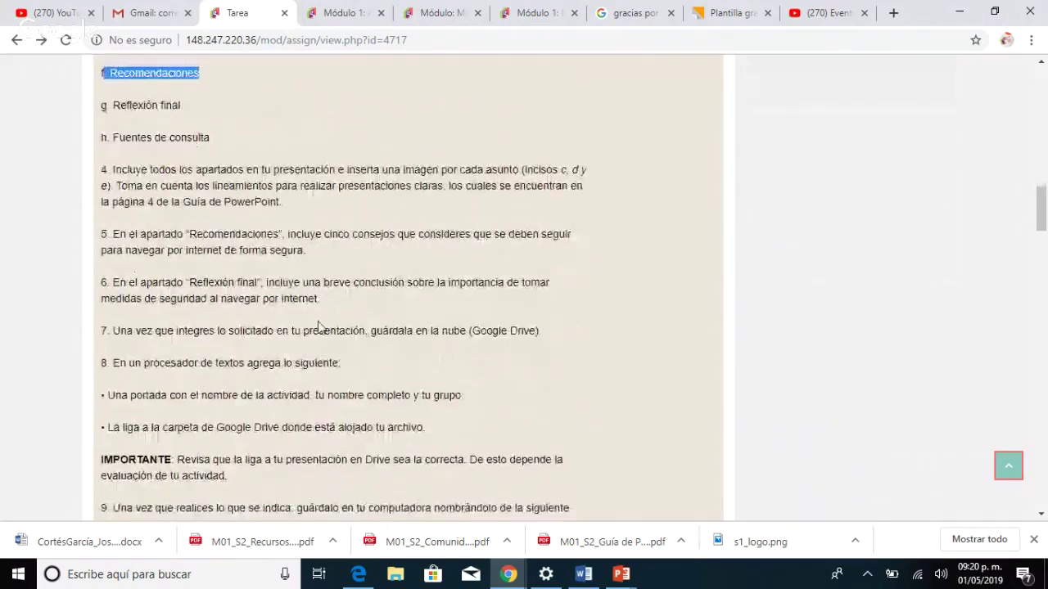
scroll(318, 326, down, 1)
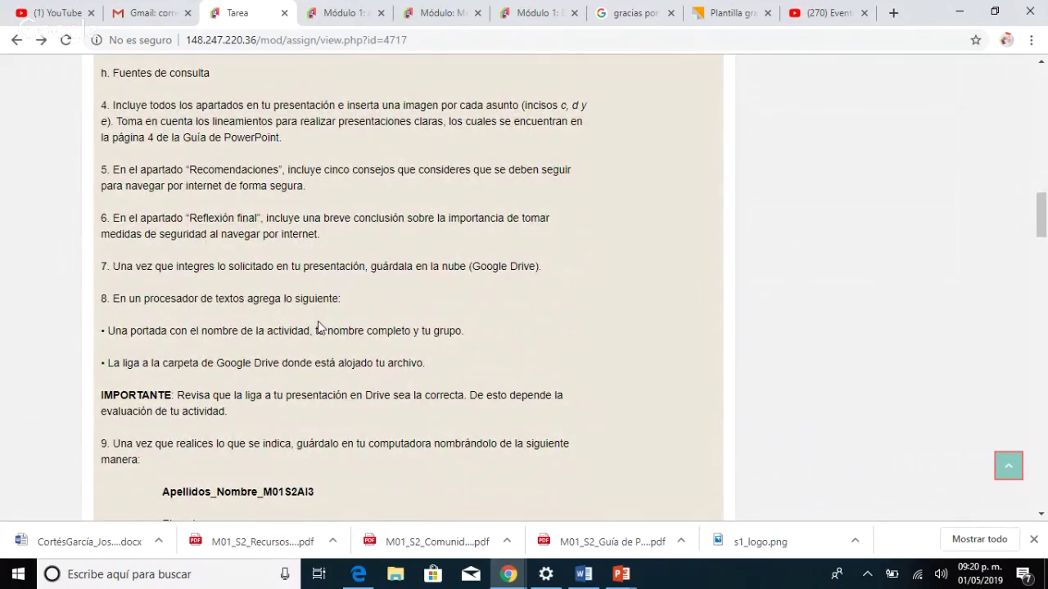
scroll(317, 321, down, 1)
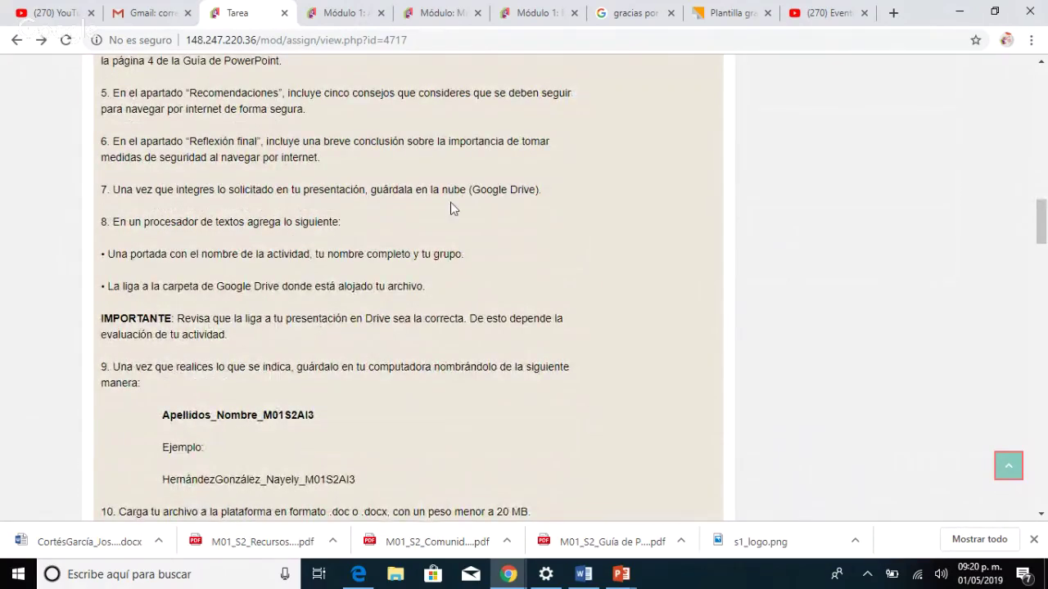
Highlight the Google Drive, cover page and Drive link requirements, then bring Word forward.
drag(477, 189, 532, 193)
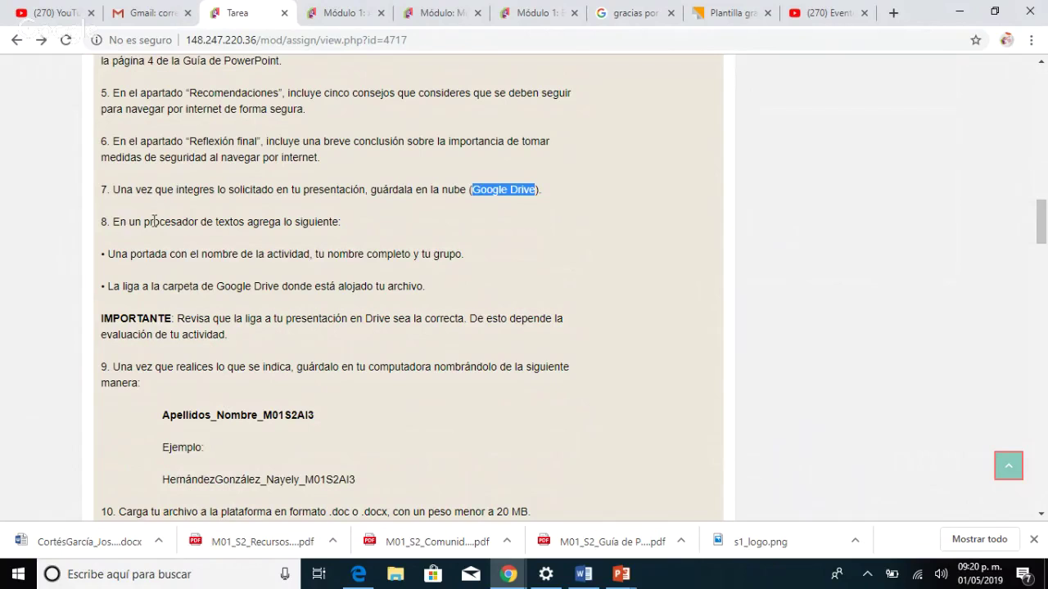
click(364, 222)
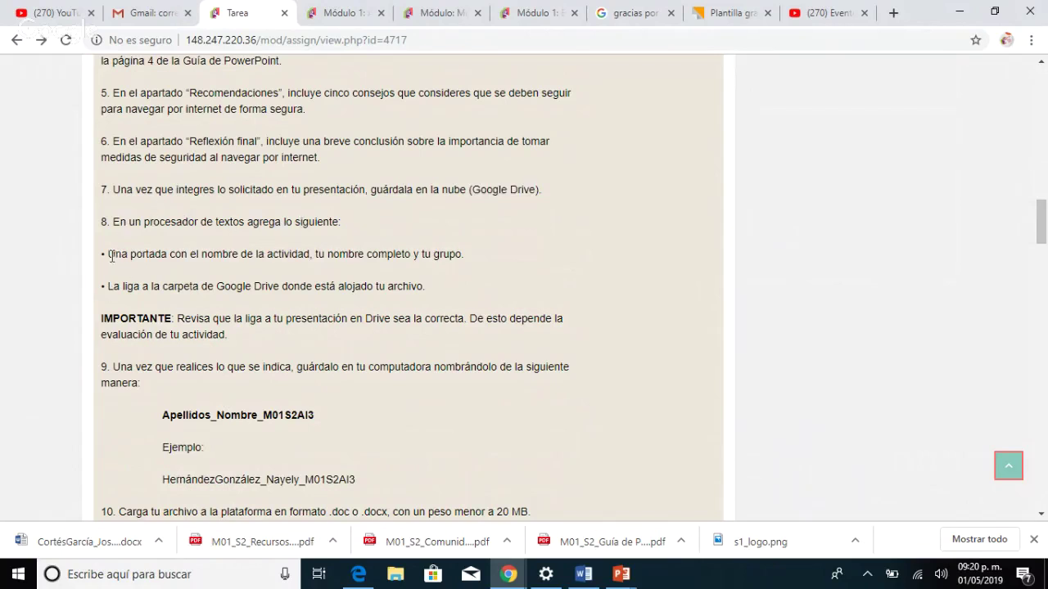
drag(107, 254, 347, 272)
click(347, 272)
click(583, 576)
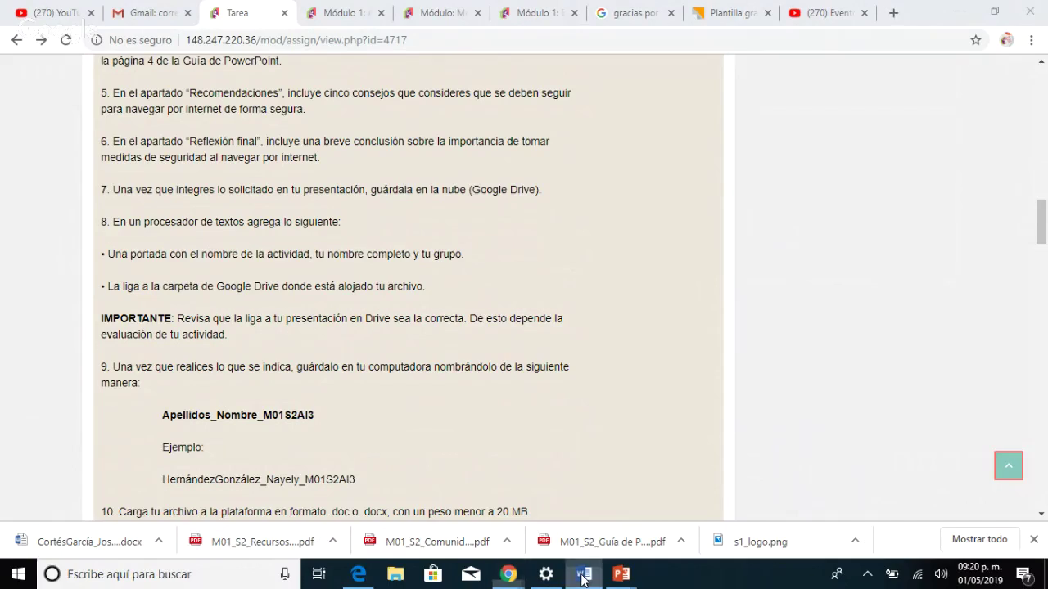
scroll(566, 389, up, 3)
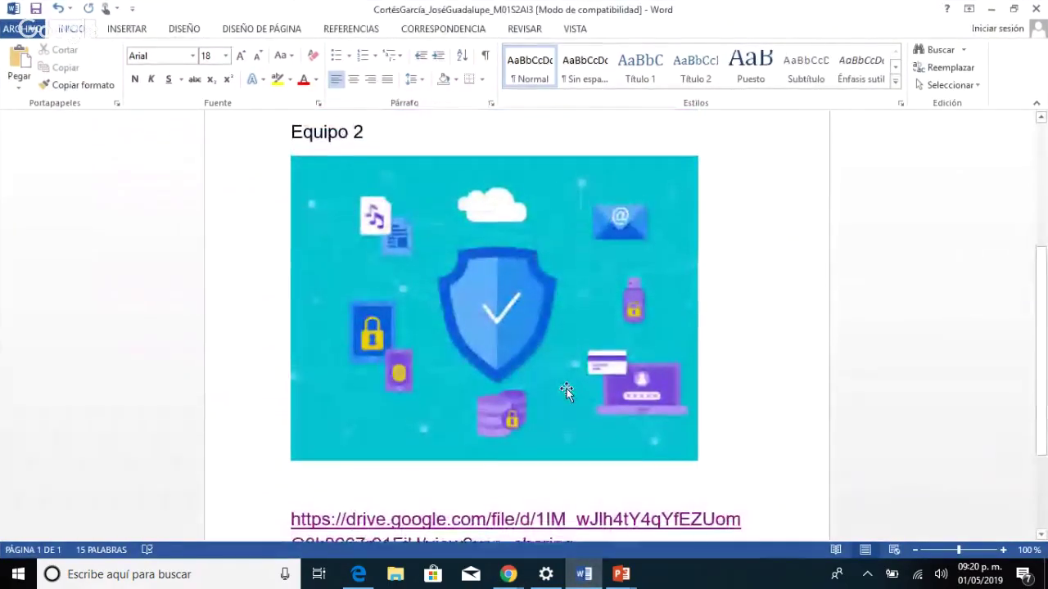
Check the cover's Nombre line, group code M1C6G18-382 and Equipo 2 line.
scroll(567, 388, up, 5)
scroll(587, 407, down, 1)
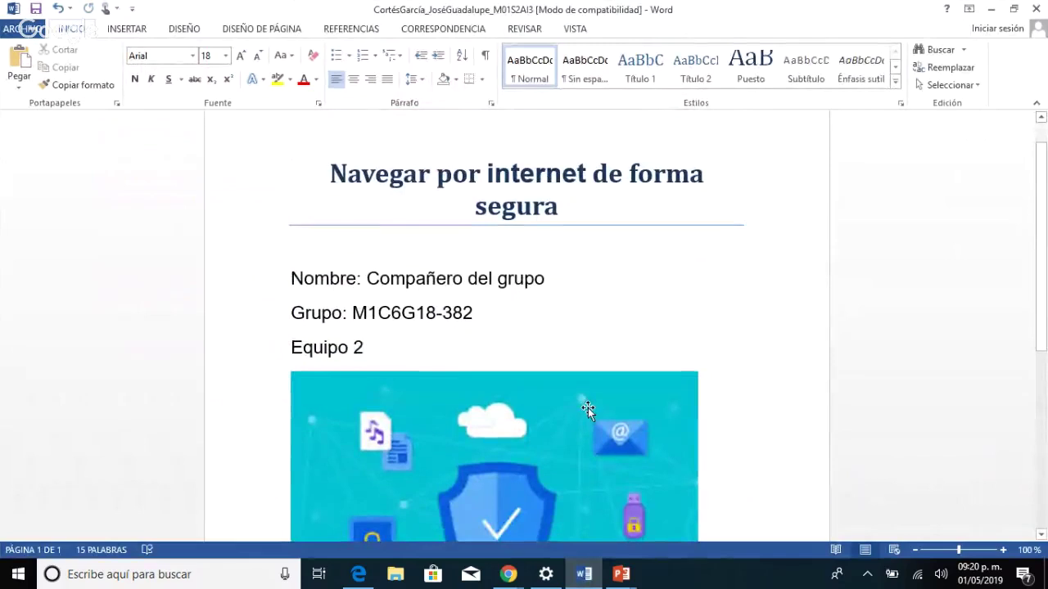
click(556, 280)
scroll(605, 399, down, 1)
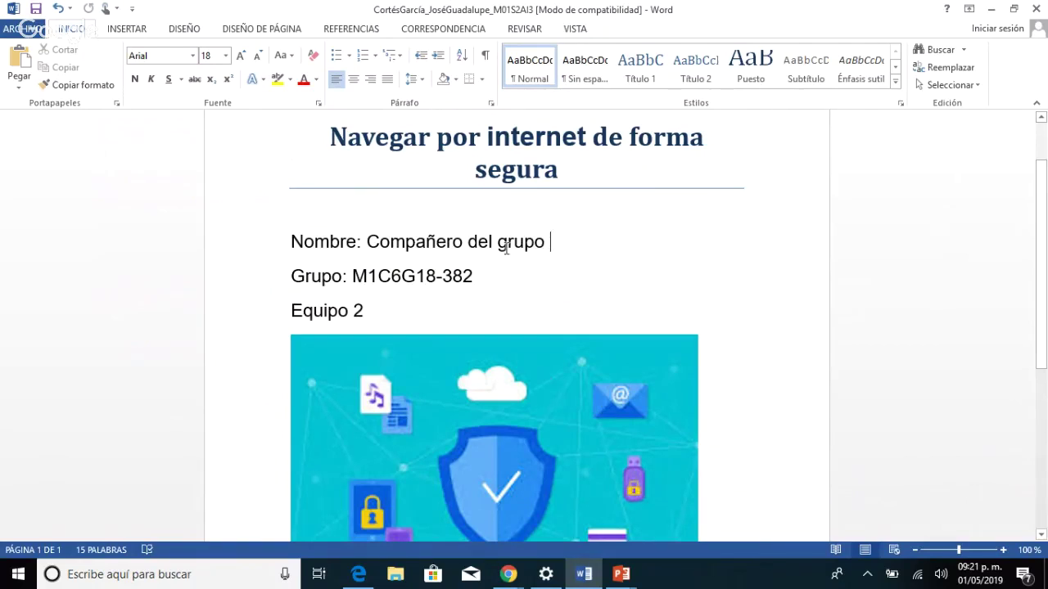
drag(507, 248, 387, 253)
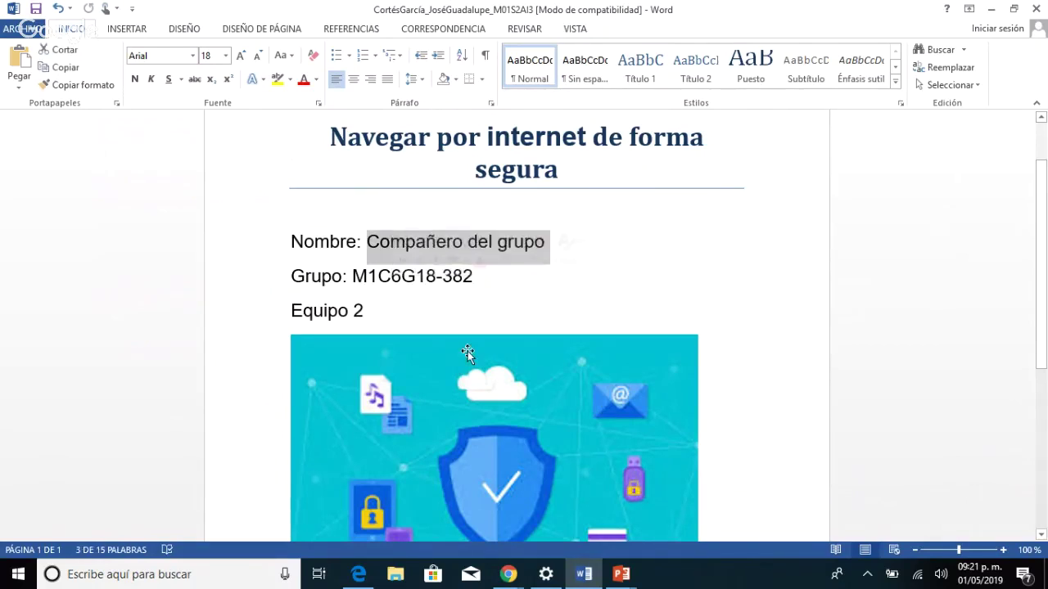
click(485, 293)
drag(483, 276, 378, 283)
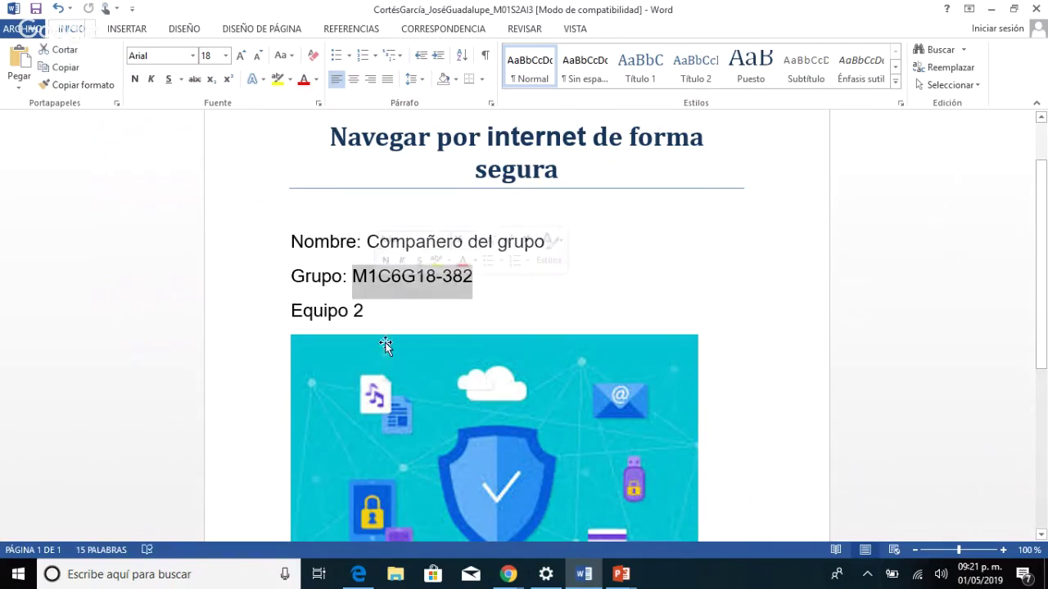
click(382, 316)
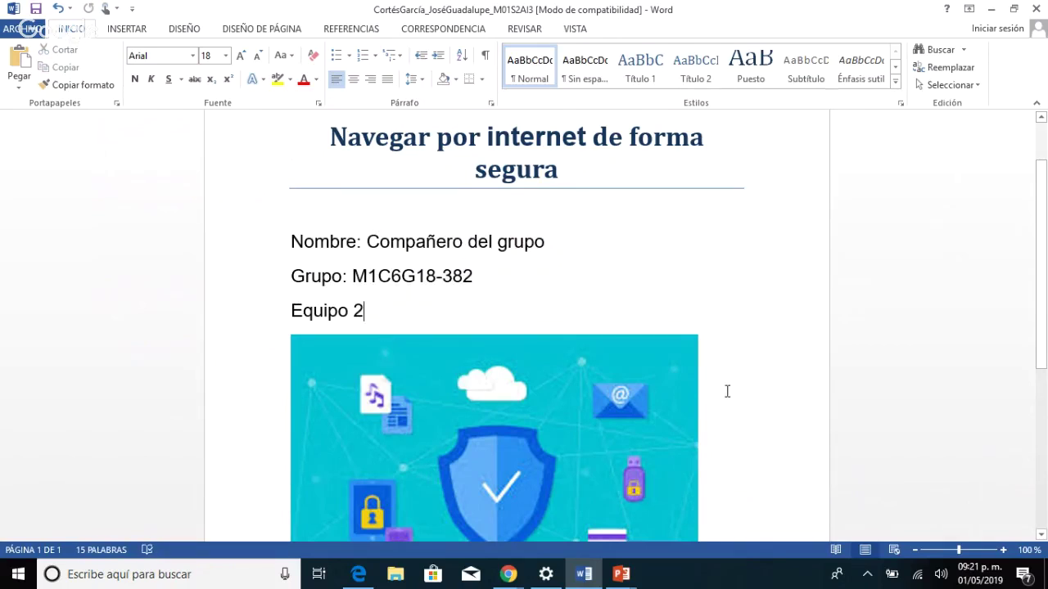
Follow the Google Drive link below the security image to open the presentation.
scroll(727, 391, down, 2)
scroll(727, 392, down, 3)
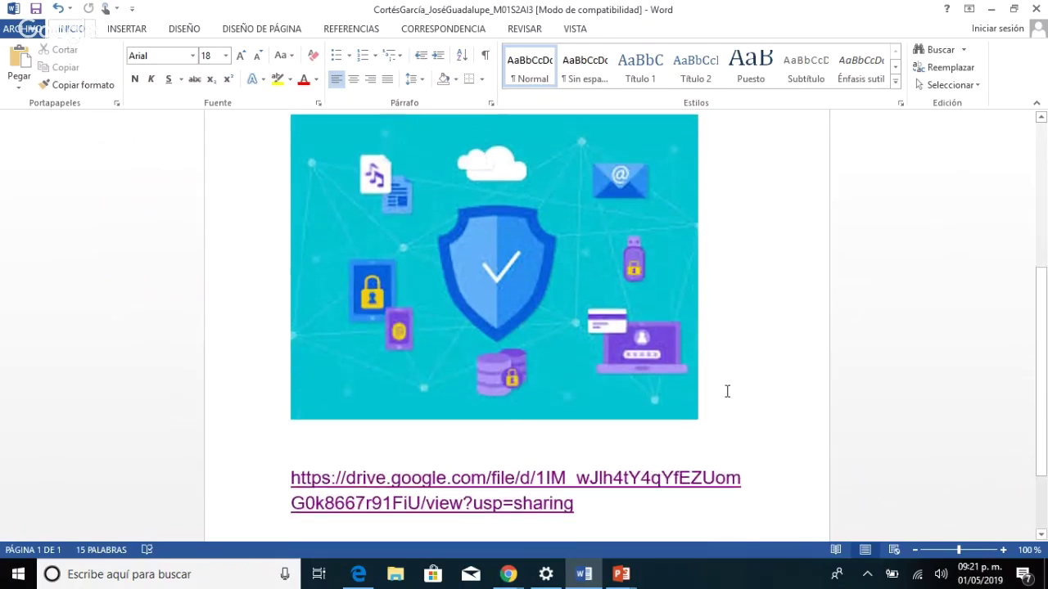
scroll(727, 392, down, 2)
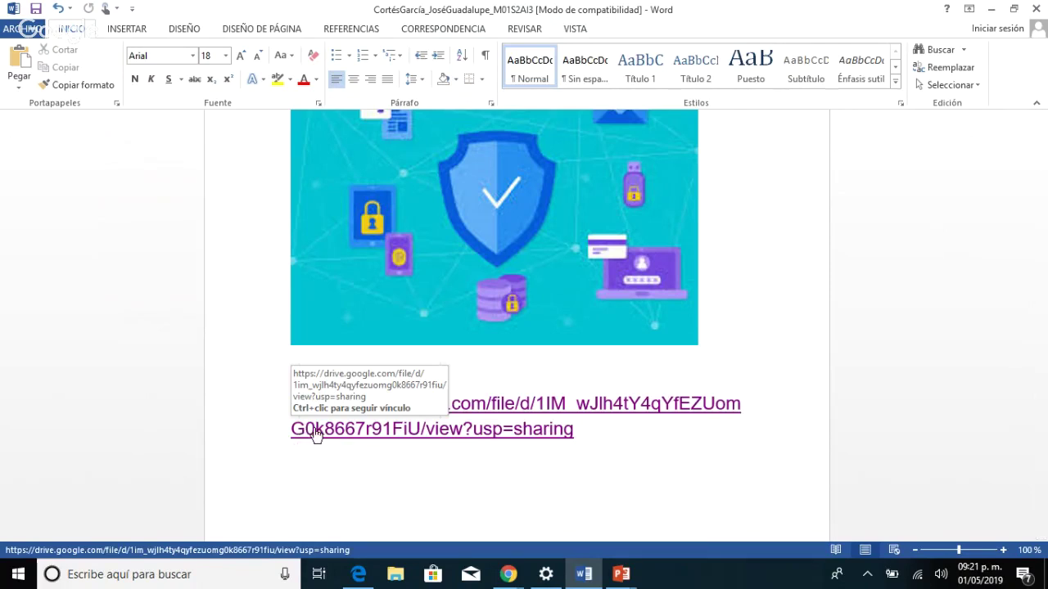
ctrl+click(314, 431)
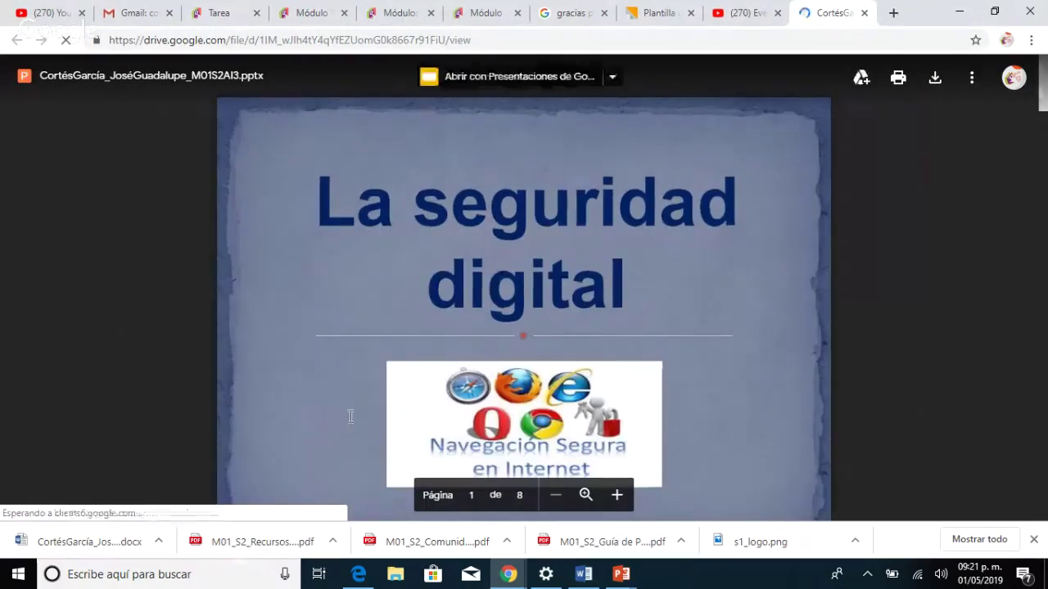
Page through all 8 slides of La seguridad digital in Drive's preview down to the sources.
scroll(359, 385, down, 3)
scroll(359, 385, up, 2)
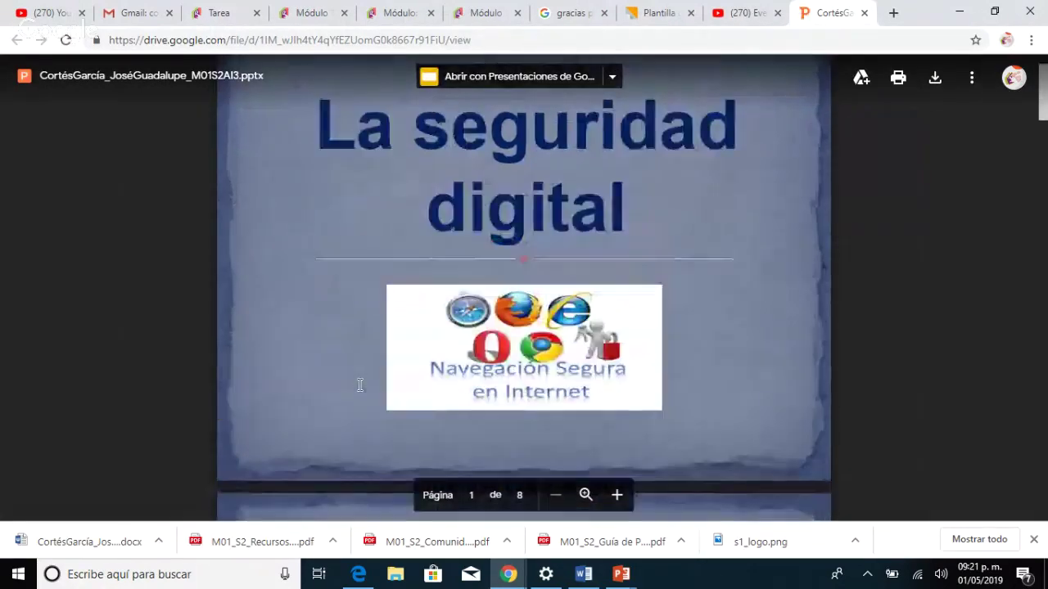
scroll(360, 385, up, 1)
scroll(360, 385, down, 5)
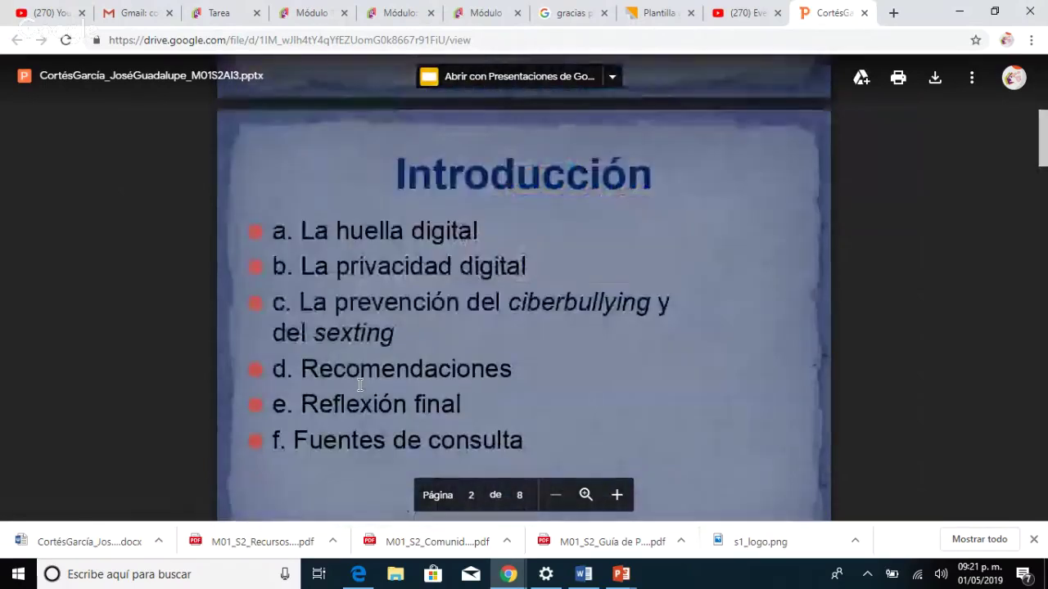
scroll(359, 385, down, 1)
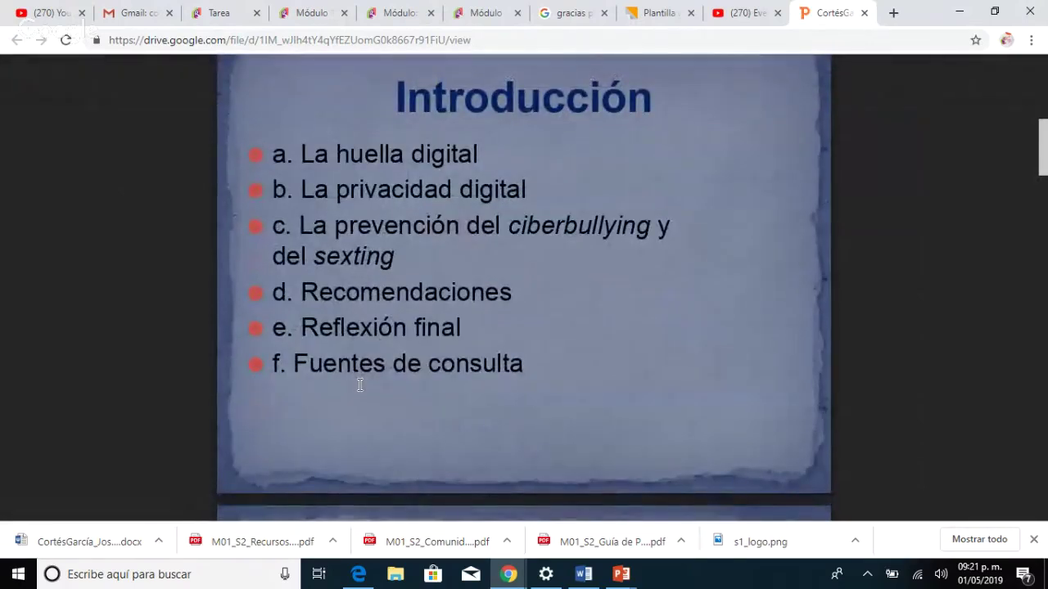
scroll(360, 385, down, 1)
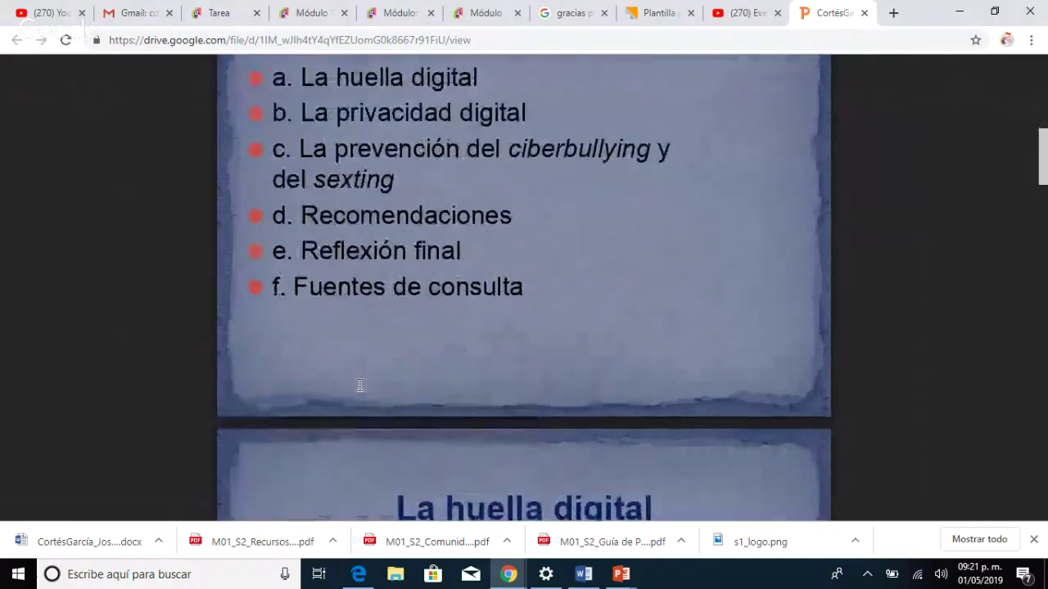
scroll(359, 385, up, 1)
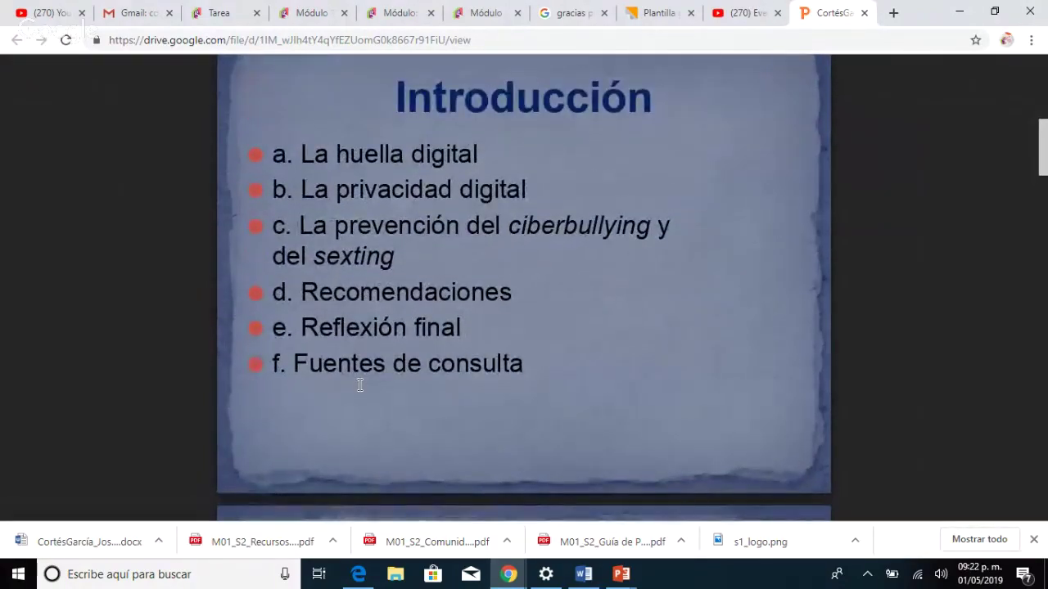
scroll(360, 385, down, 4)
scroll(360, 385, down, 1)
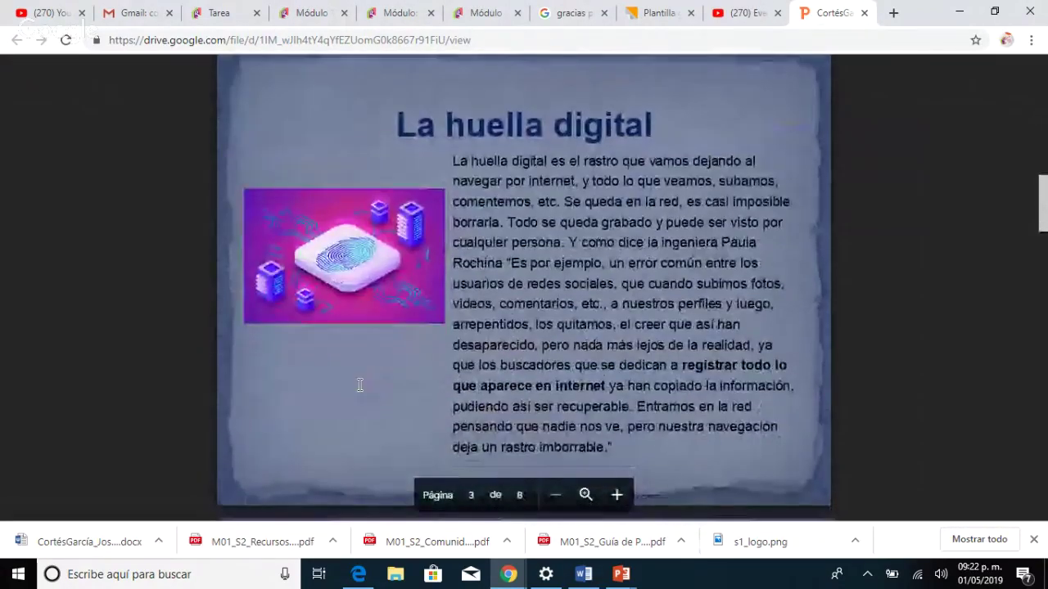
scroll(359, 385, down, 6)
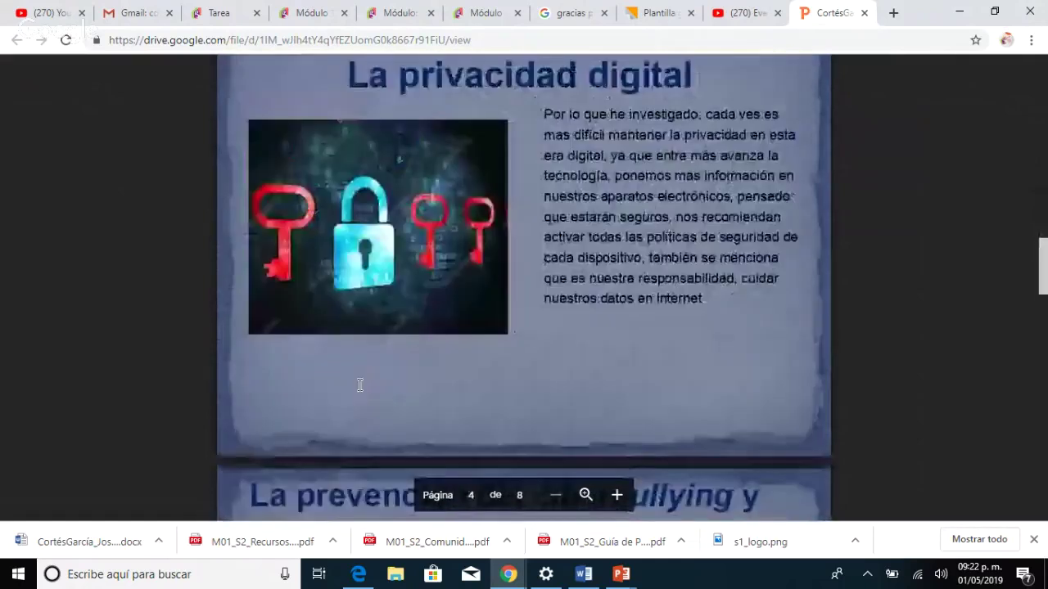
scroll(359, 385, down, 6)
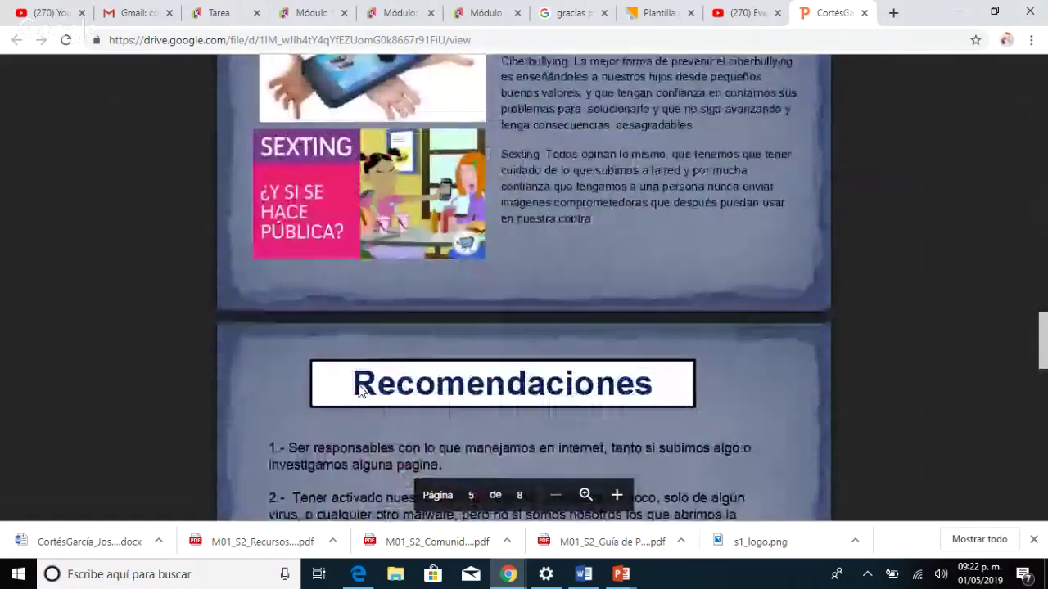
scroll(359, 391, down, 12)
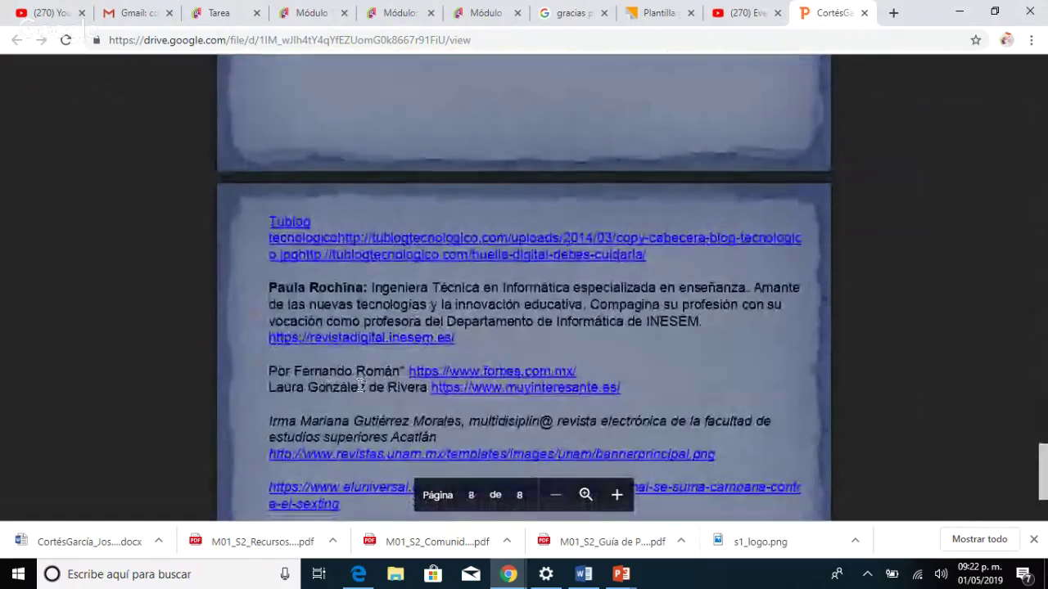
scroll(359, 385, down, 3)
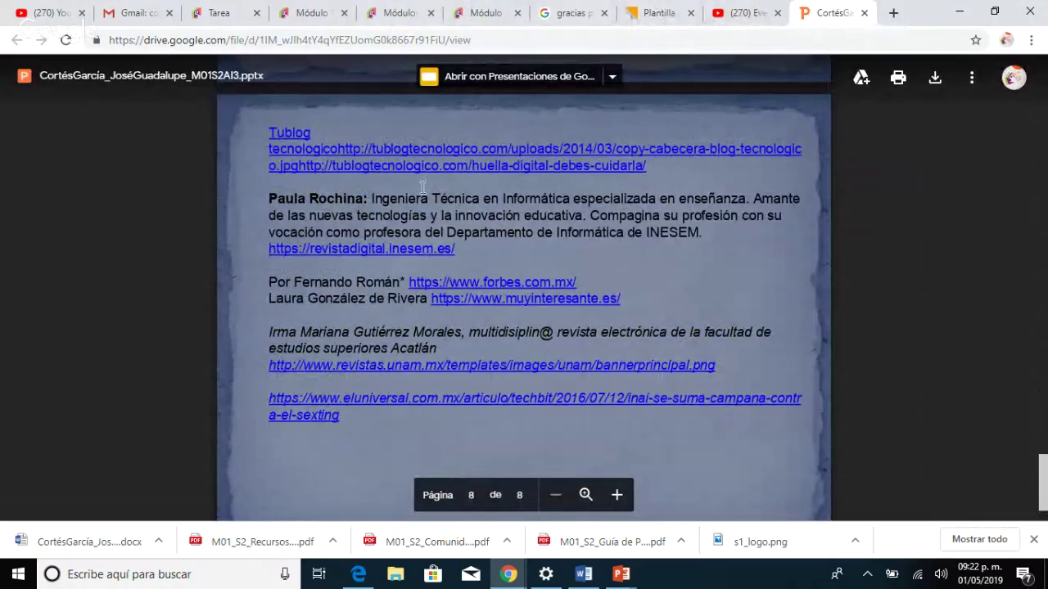
key(alt+Tab)
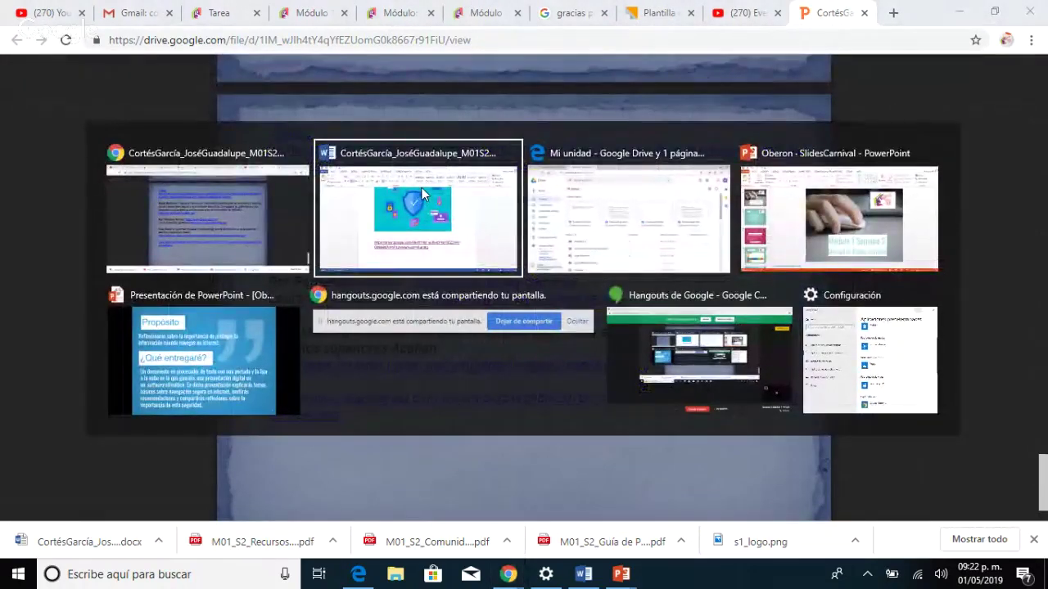
Recheck the Word cover page, then Alt+Tab toward the slideshow's Propósito slide.
click(422, 194)
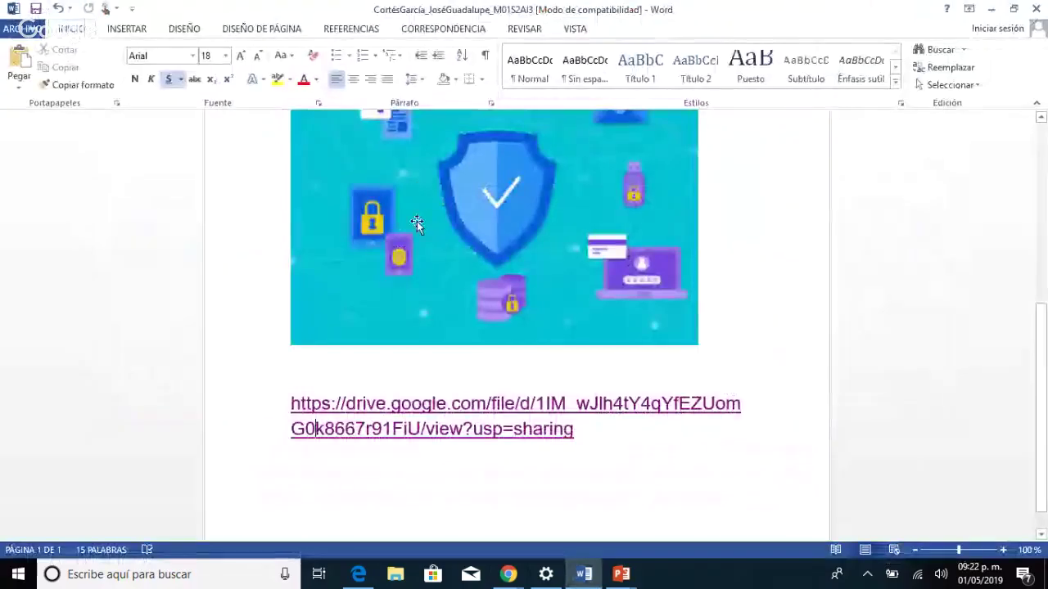
scroll(403, 313, up, 5)
scroll(403, 313, up, 3)
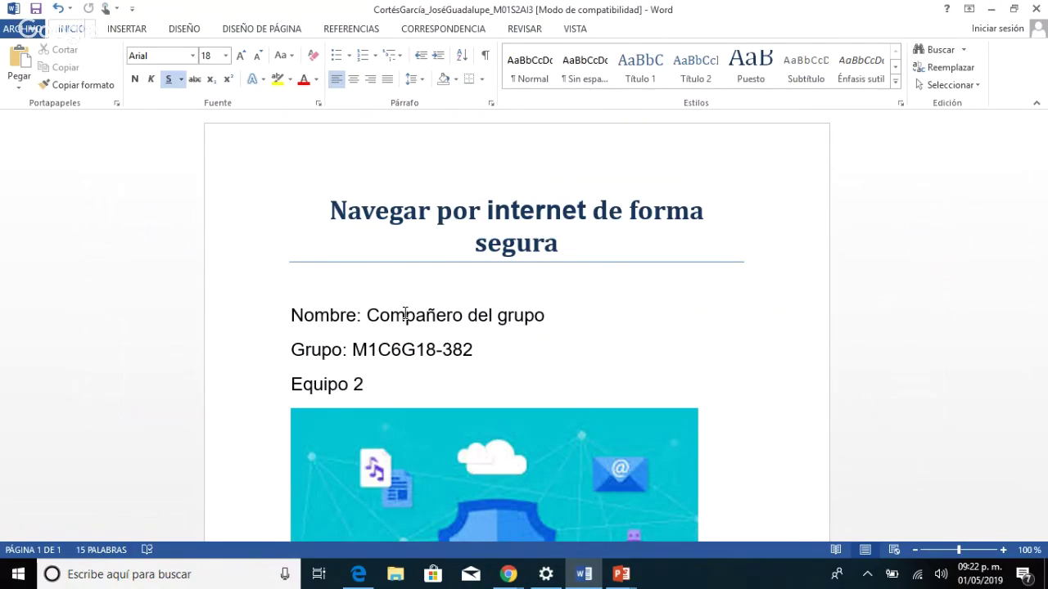
scroll(442, 319, down, 1)
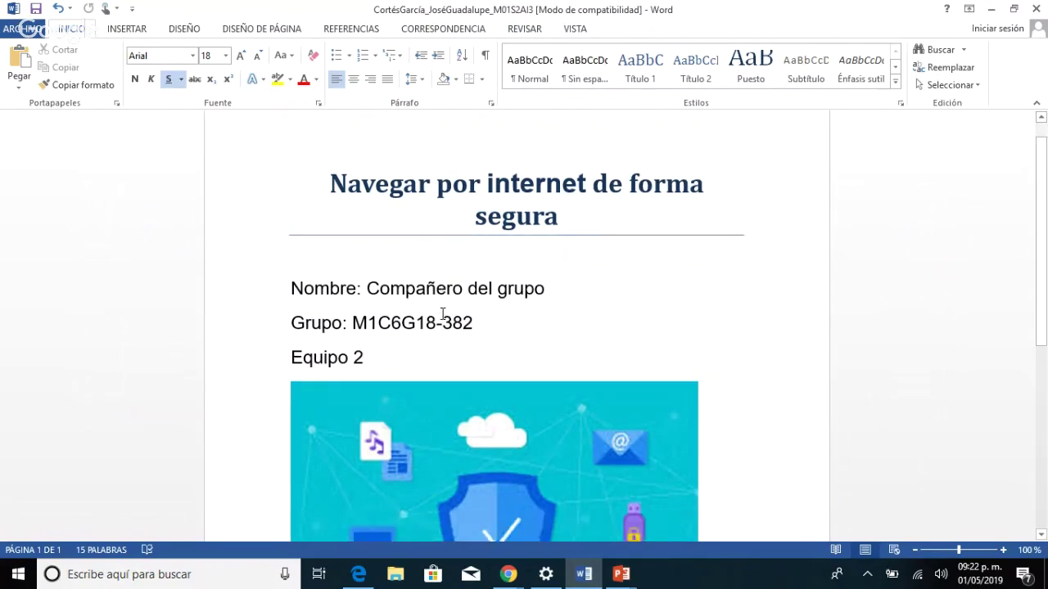
scroll(446, 315, up, 1)
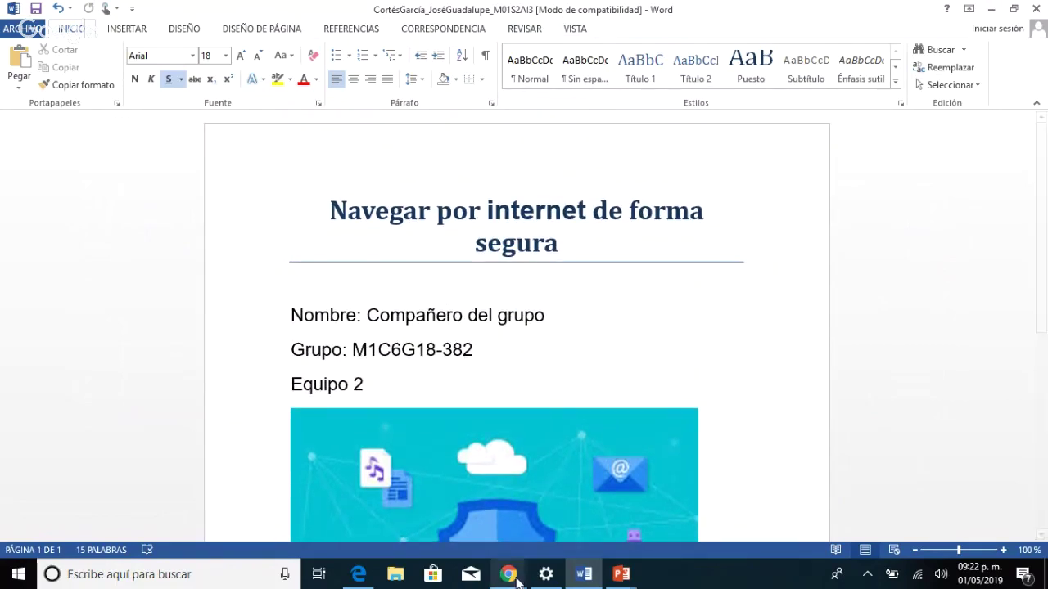
mouse_move(510, 582)
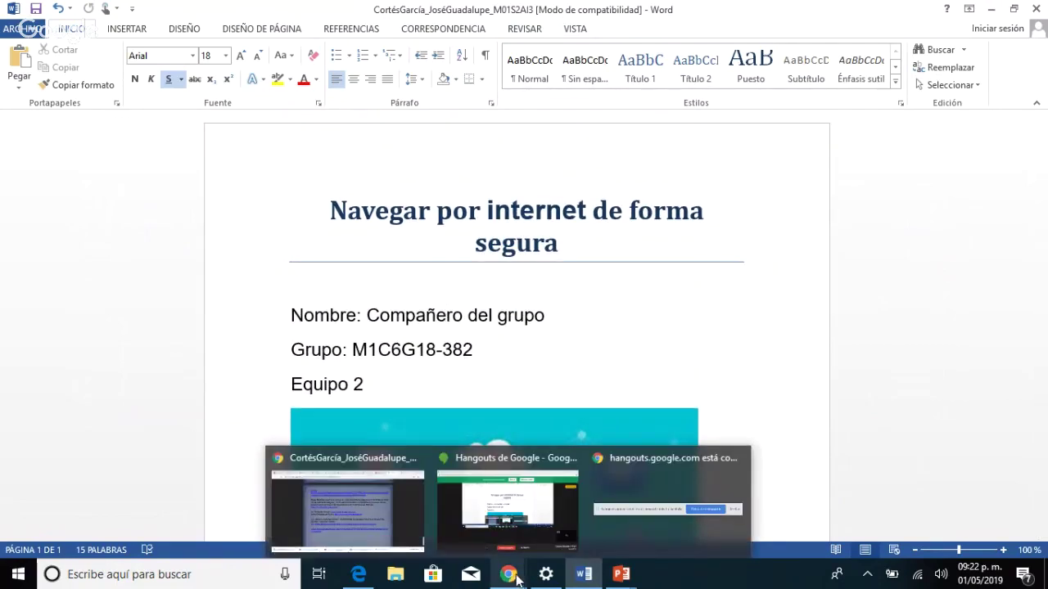
key(alt+Tab)
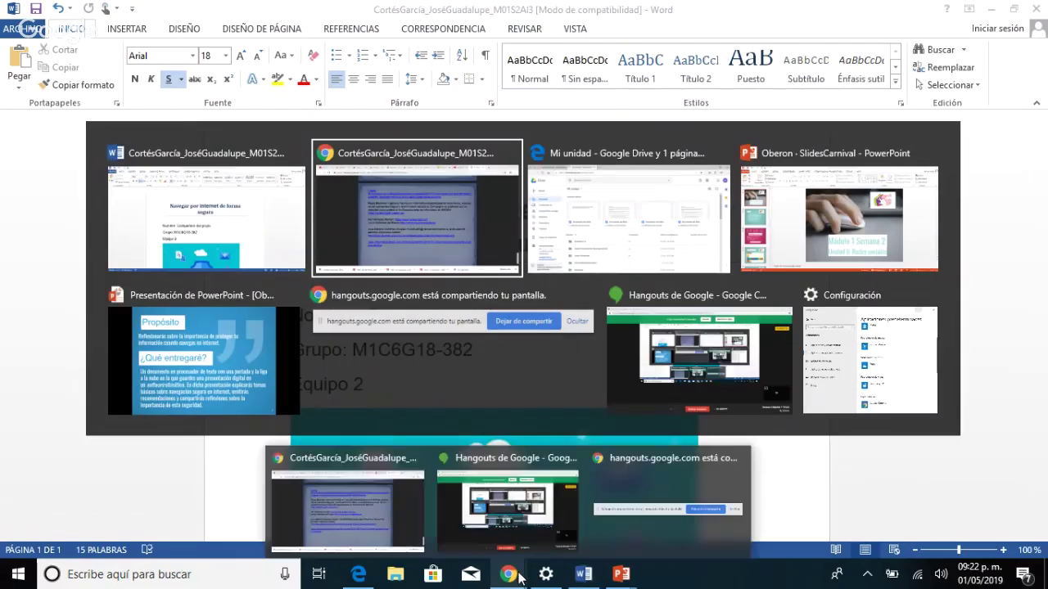
key(Tab)
key(Tab)
key(Tab)
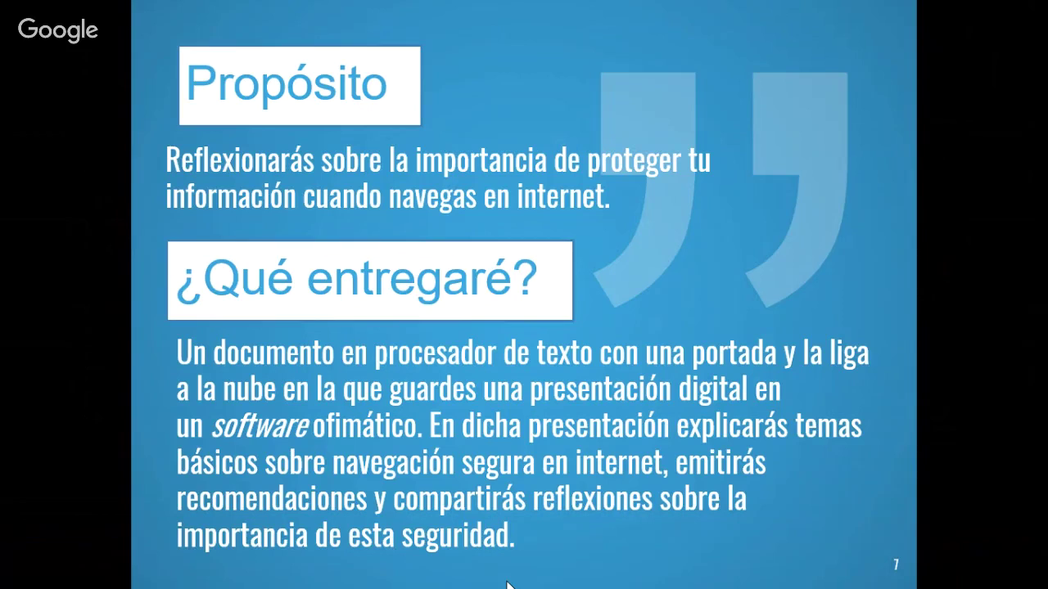
Alt+Tab back to the Word cover document 'Navegar por internet de forma segura'.
key(alt+Tab)
key(Tab)
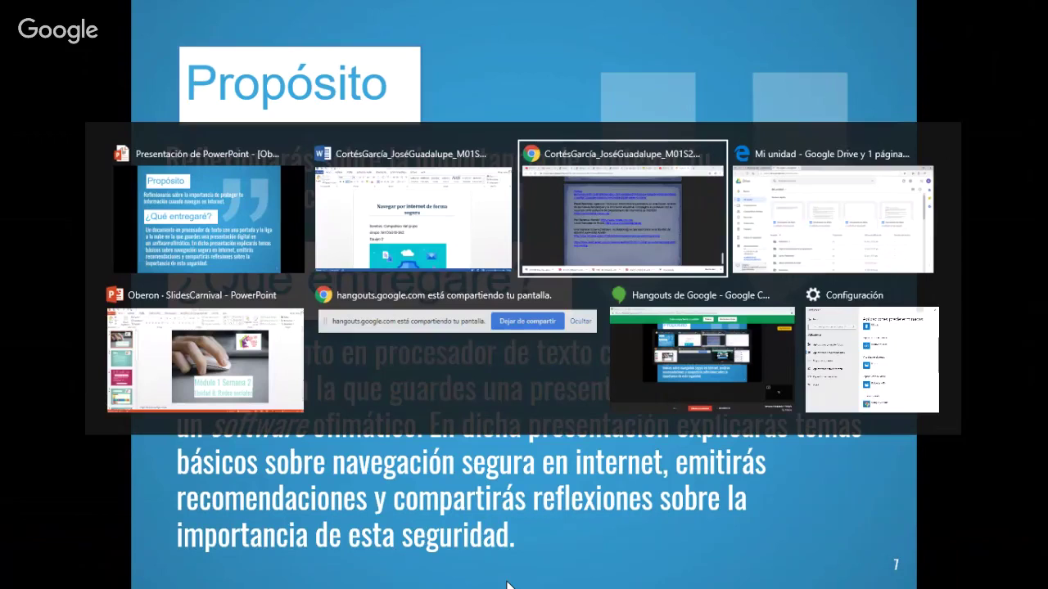
key(Tab)
key(Tab)
key(Tab)
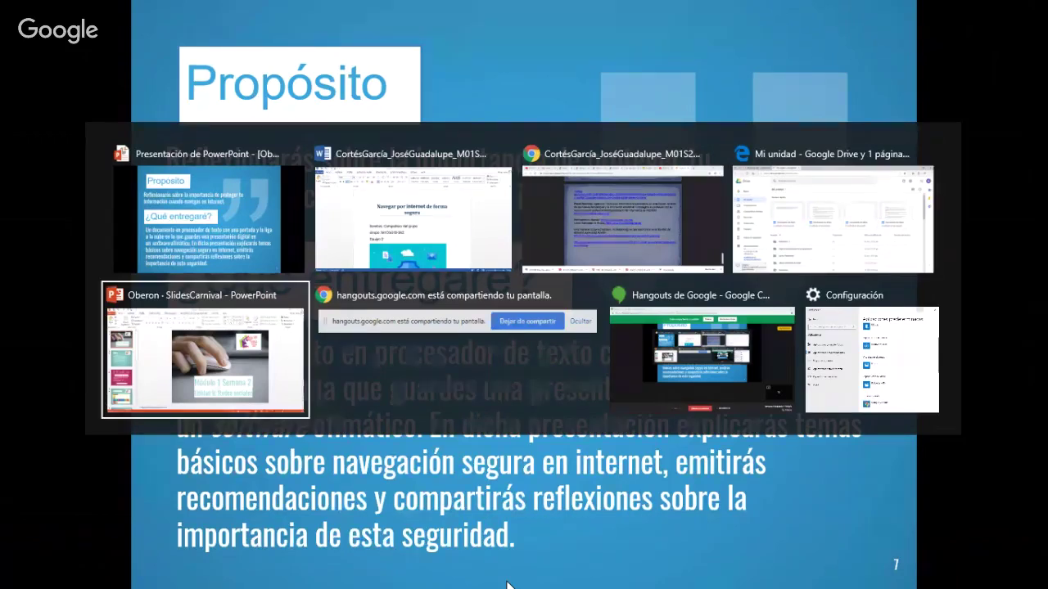
key(Tab)
key(Tab)
key(Tab)
key(Tab)
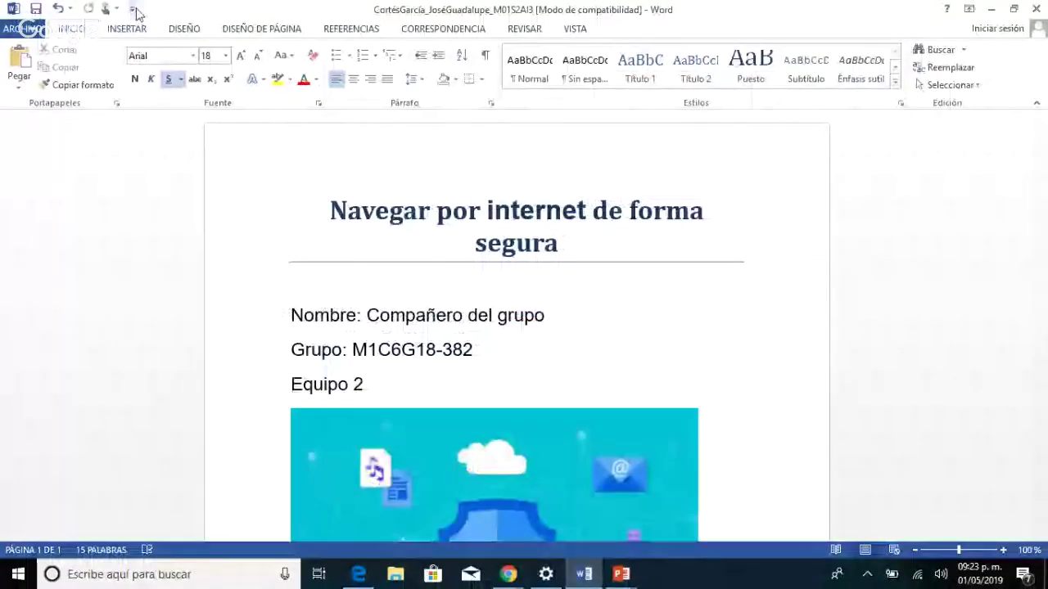
Add Nuevo to the Quick Access Toolbar and create a blank document.
click(132, 9)
click(135, 47)
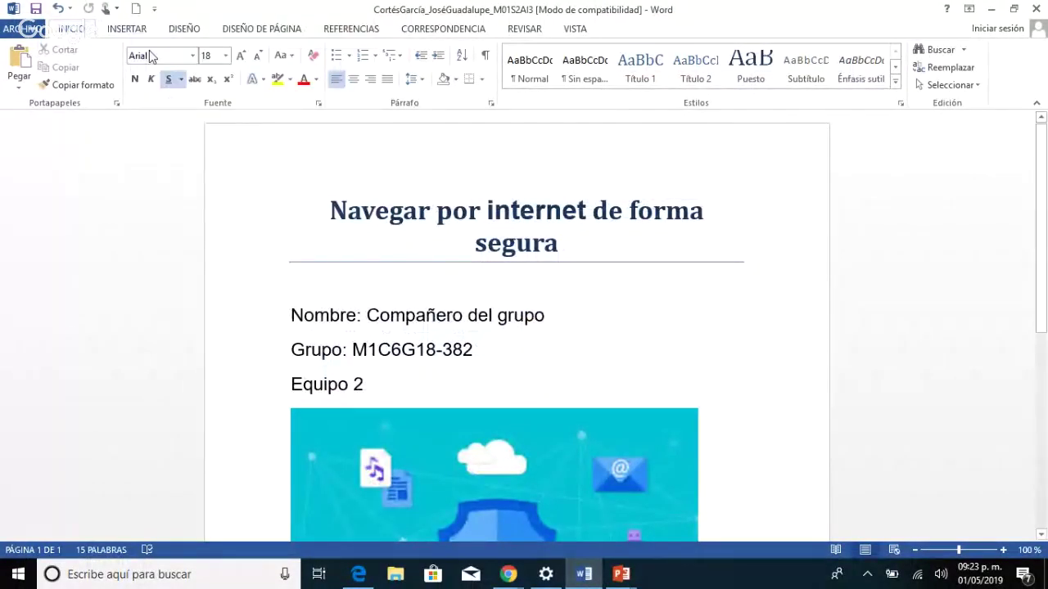
click(137, 10)
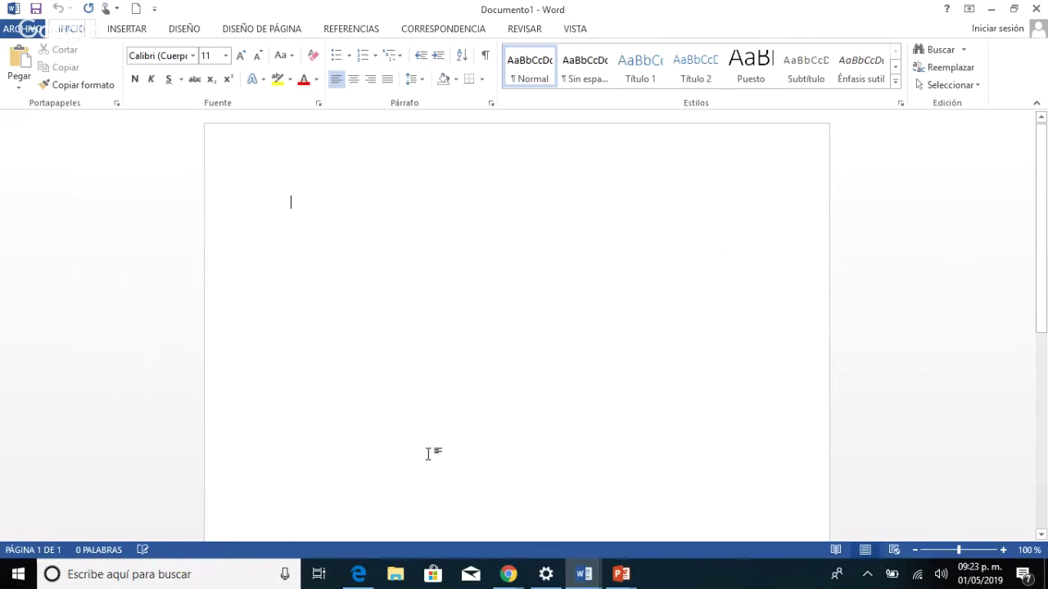
Copy the title 'Navegar por internet de forma segura' from the cover into Documento1.
click(584, 574)
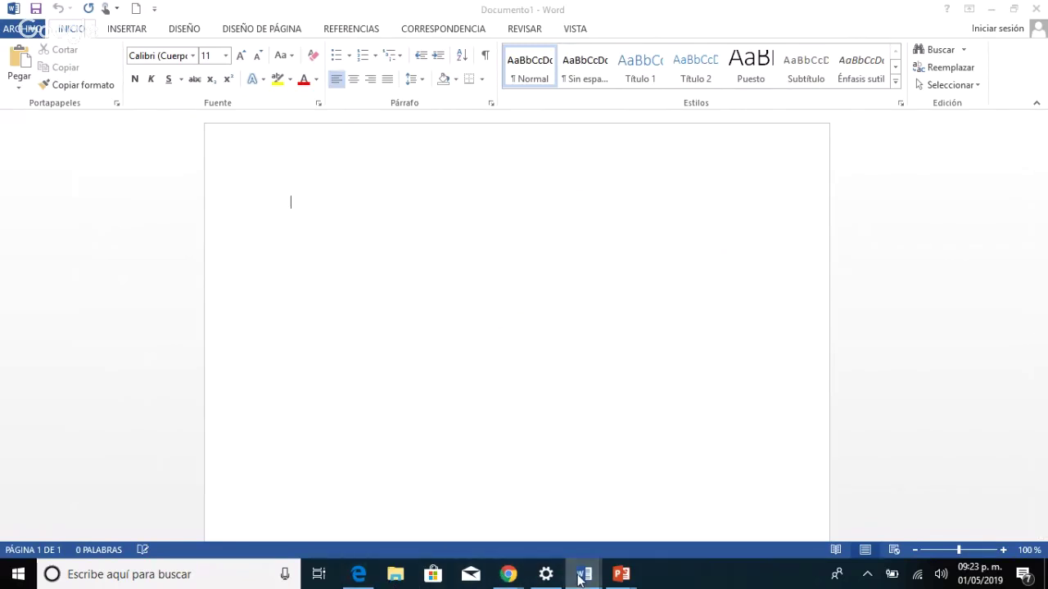
click(510, 521)
drag(563, 246, 348, 204)
key(ctrl+c)
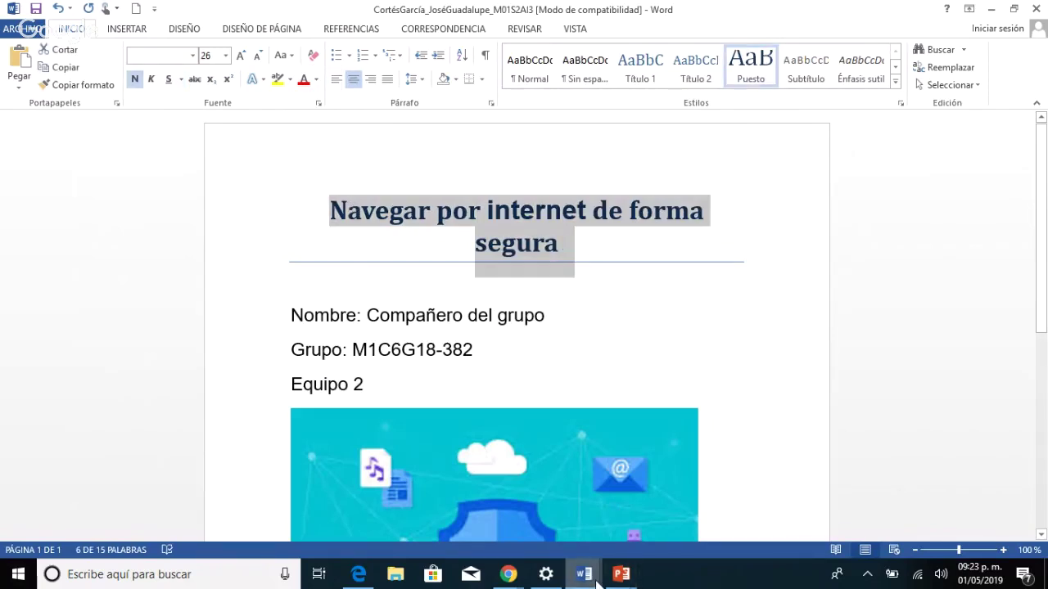
click(584, 574)
click(669, 504)
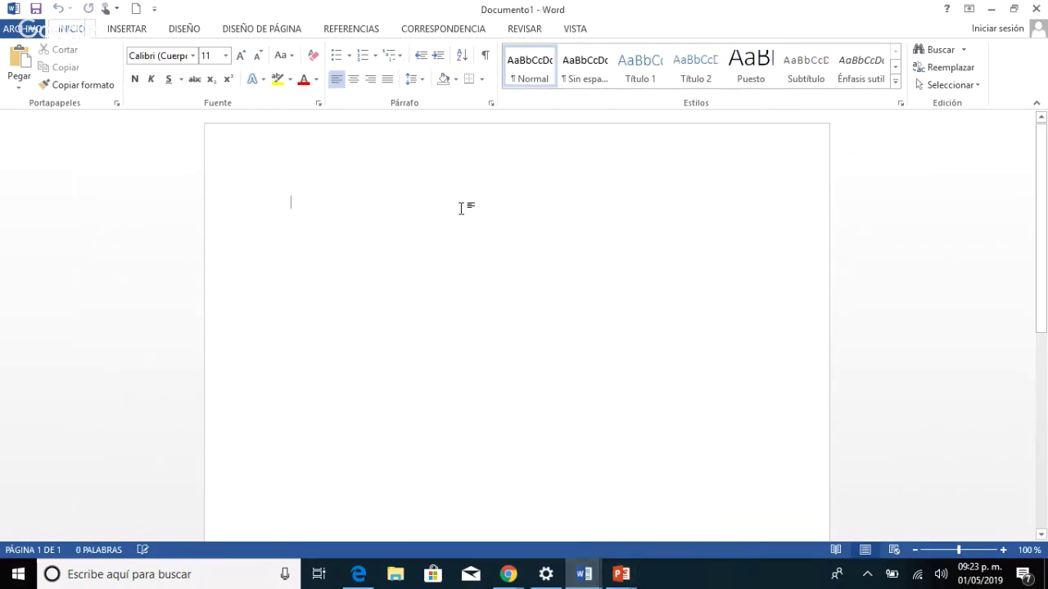
key(ctrl+v)
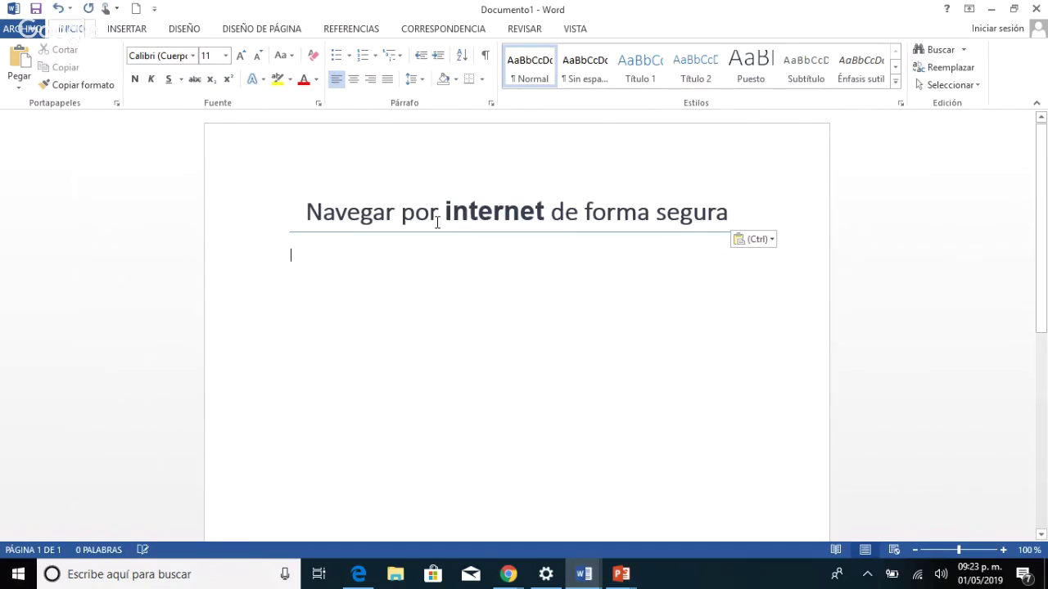
Style the title as Cita destacada at size 20 and start a new paragraph below it.
click(222, 232)
key(ctrl+c)
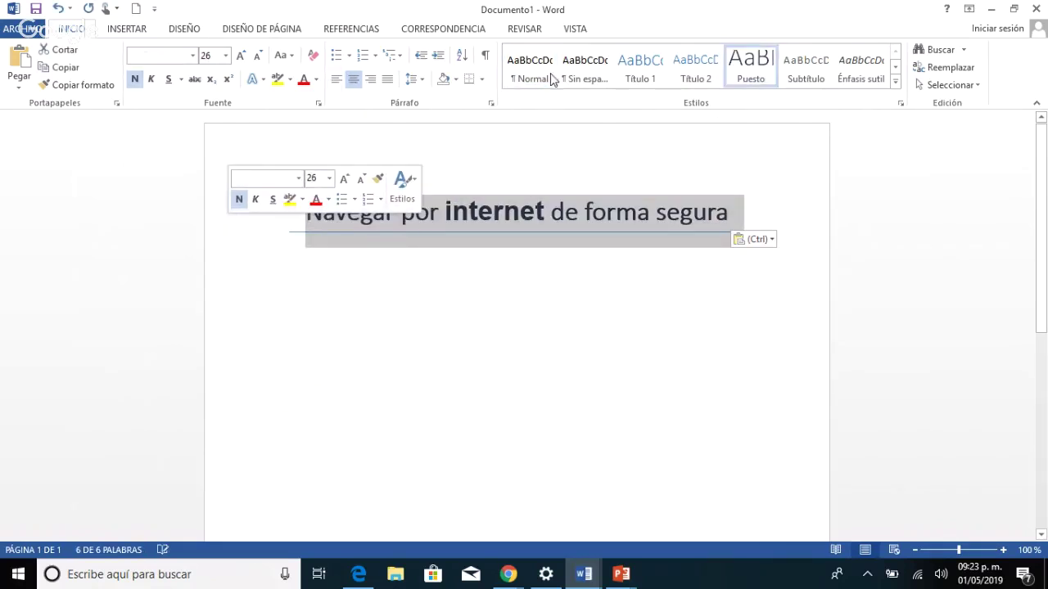
click(898, 84)
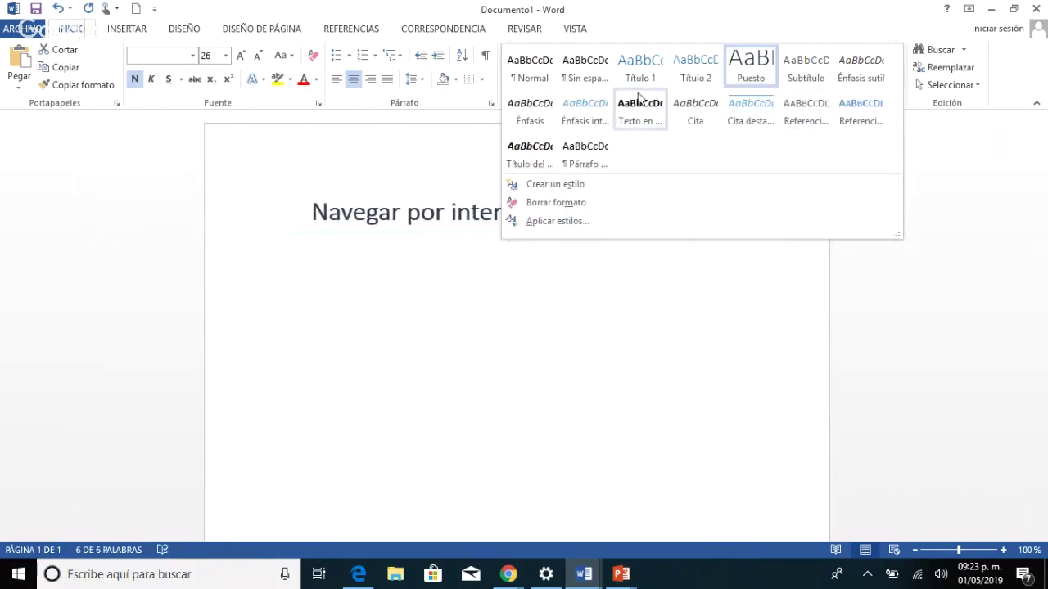
click(743, 111)
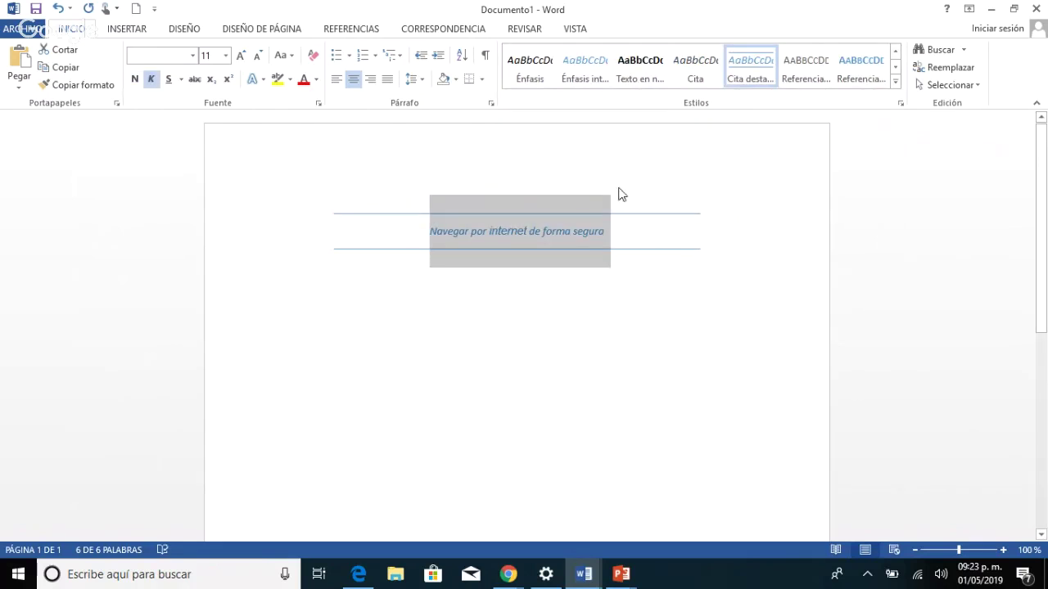
click(243, 55)
click(243, 56)
click(243, 56)
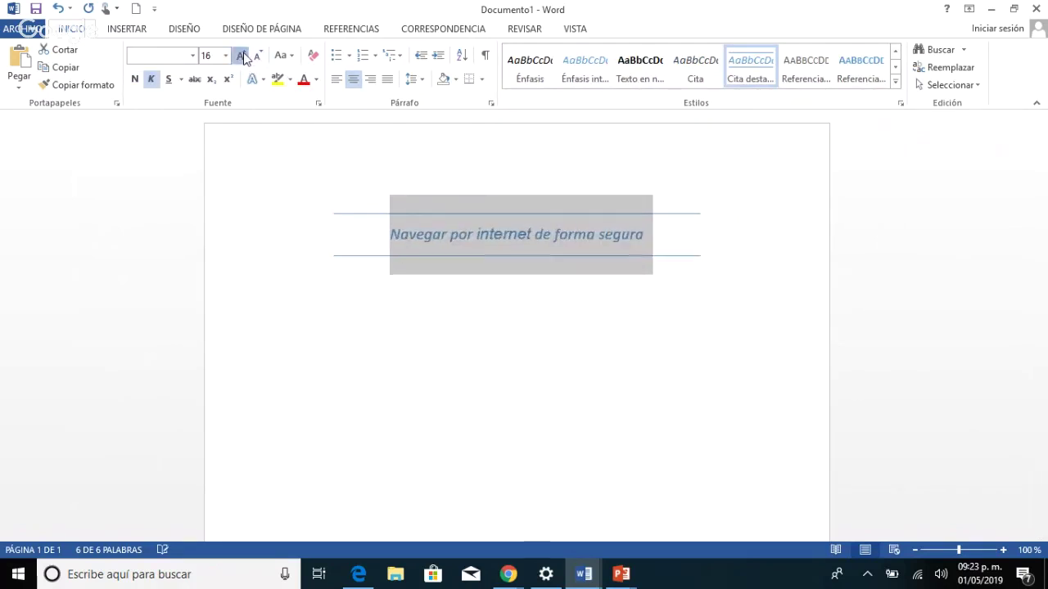
click(243, 56)
click(243, 56)
click(401, 235)
click(714, 257)
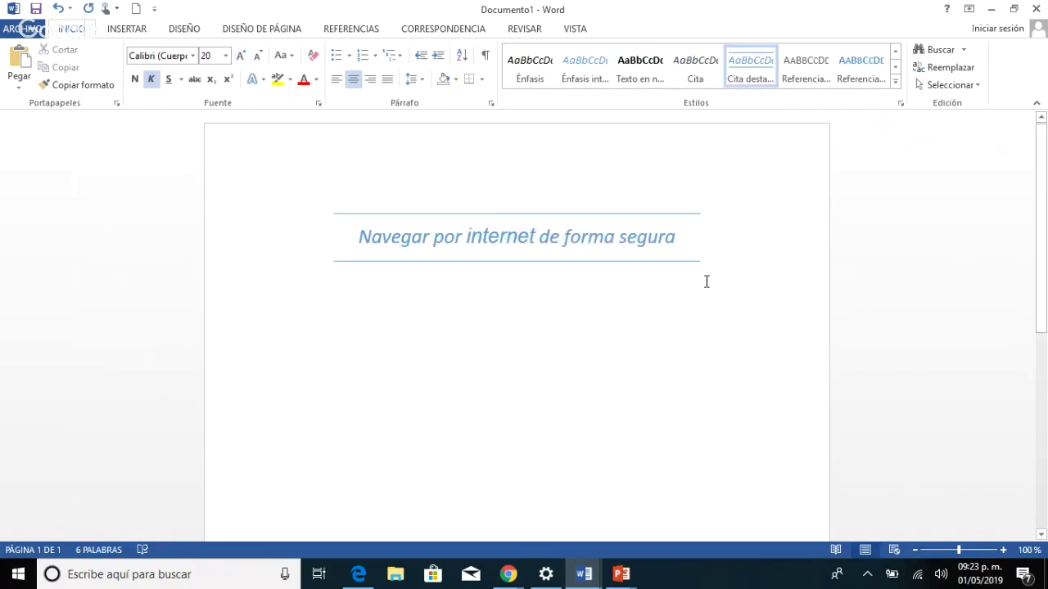
key(Return)
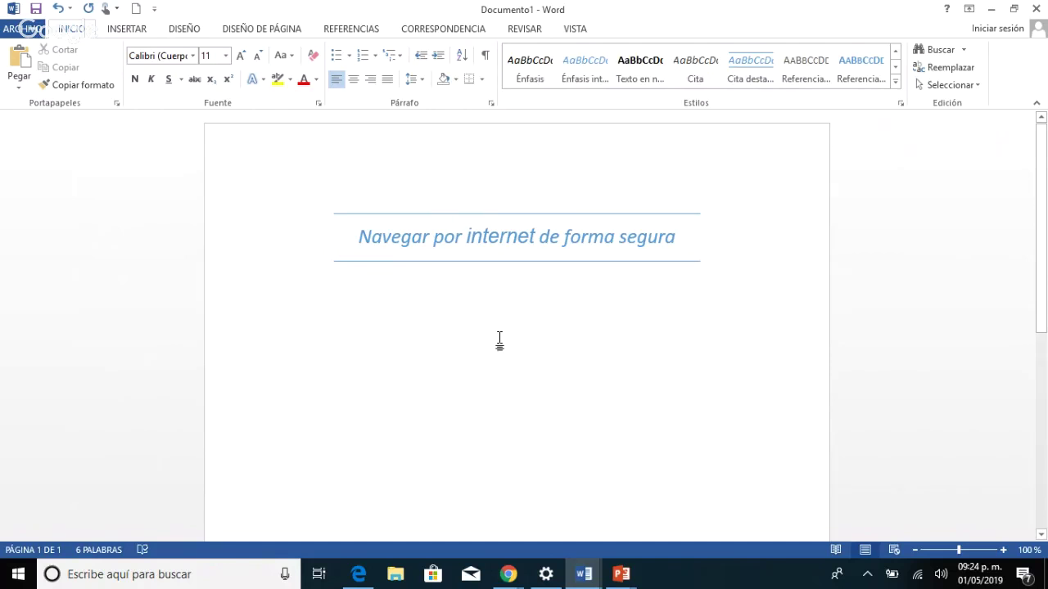
Save the Oberon presentation to Documentos under the name 'Navegar por internet de forma segura'.
click(622, 574)
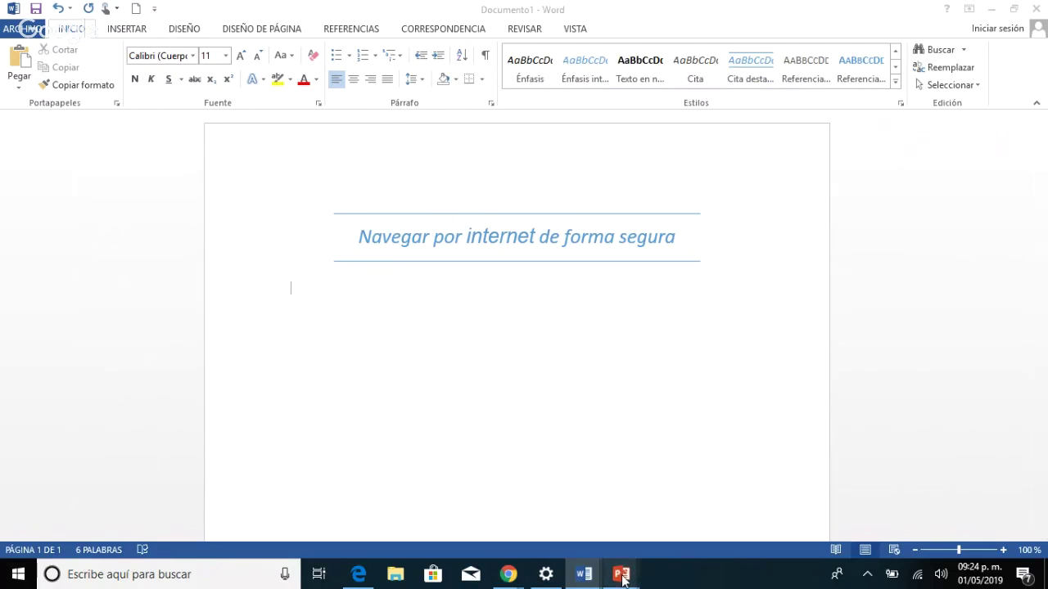
click(573, 503)
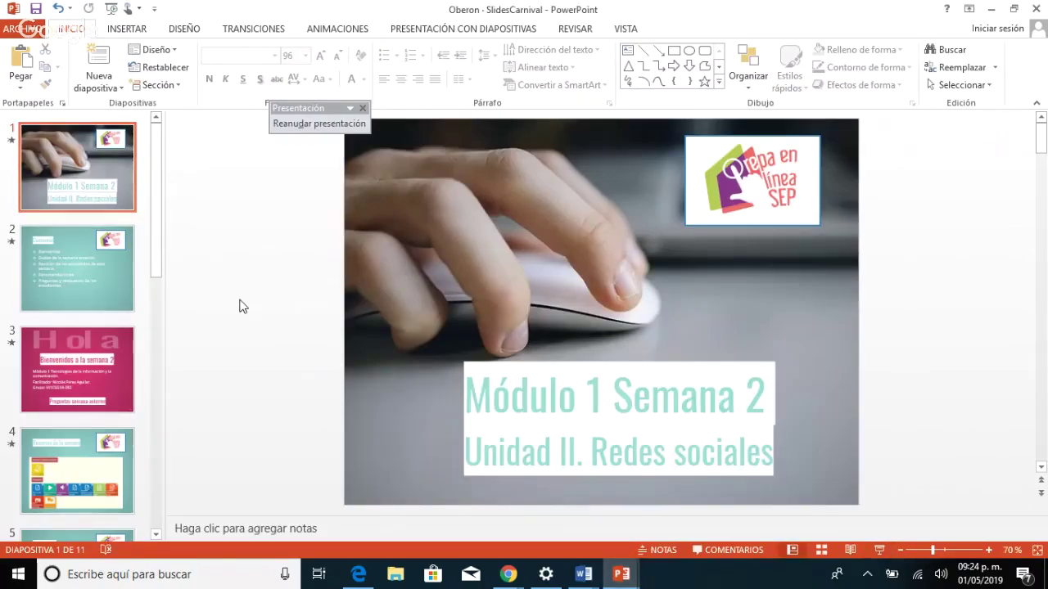
click(22, 30)
click(46, 180)
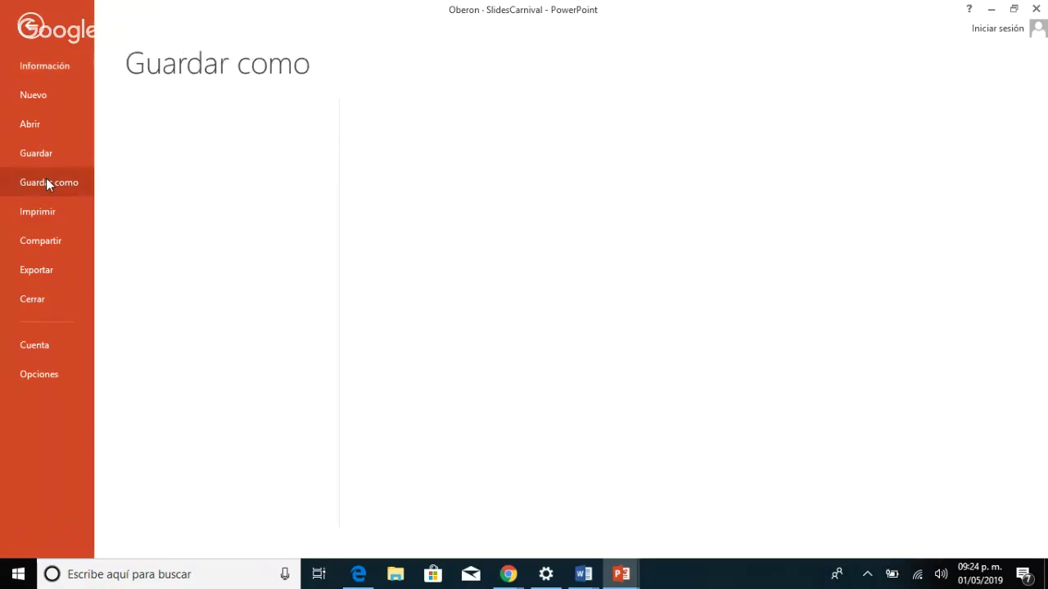
click(398, 348)
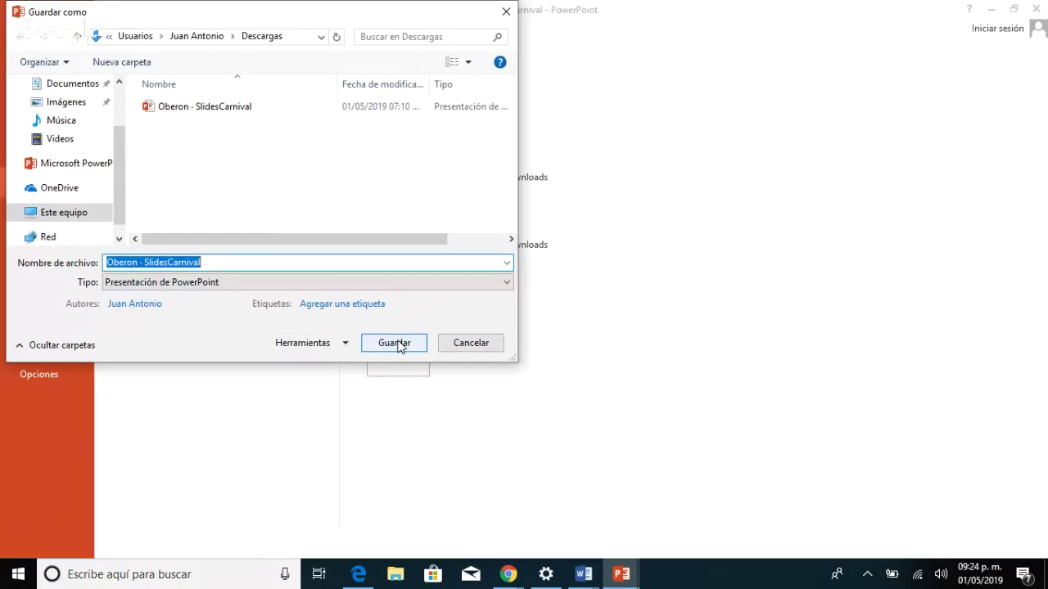
key(ctrl+v)
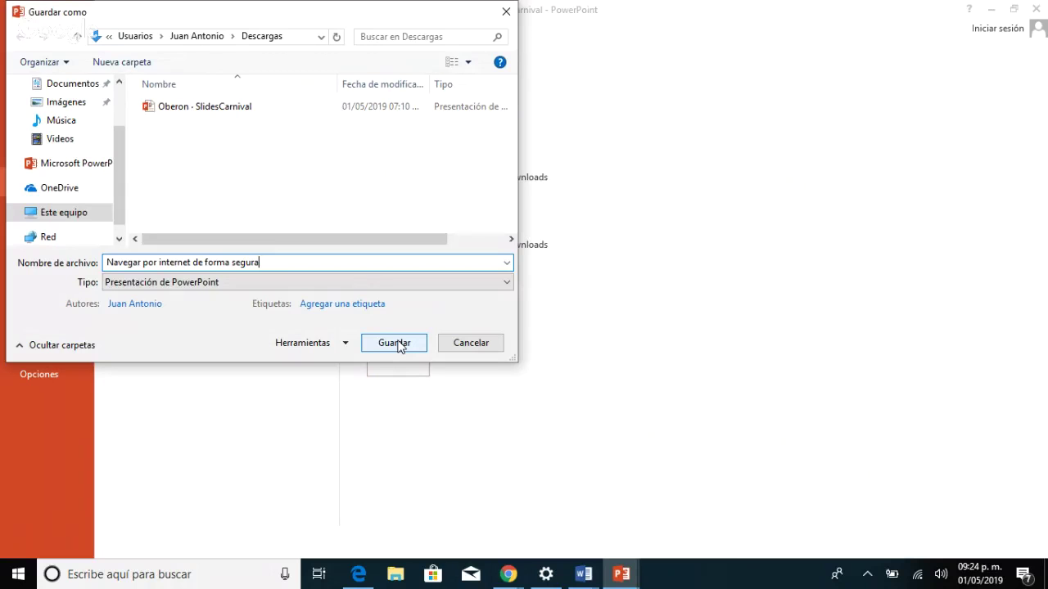
click(73, 85)
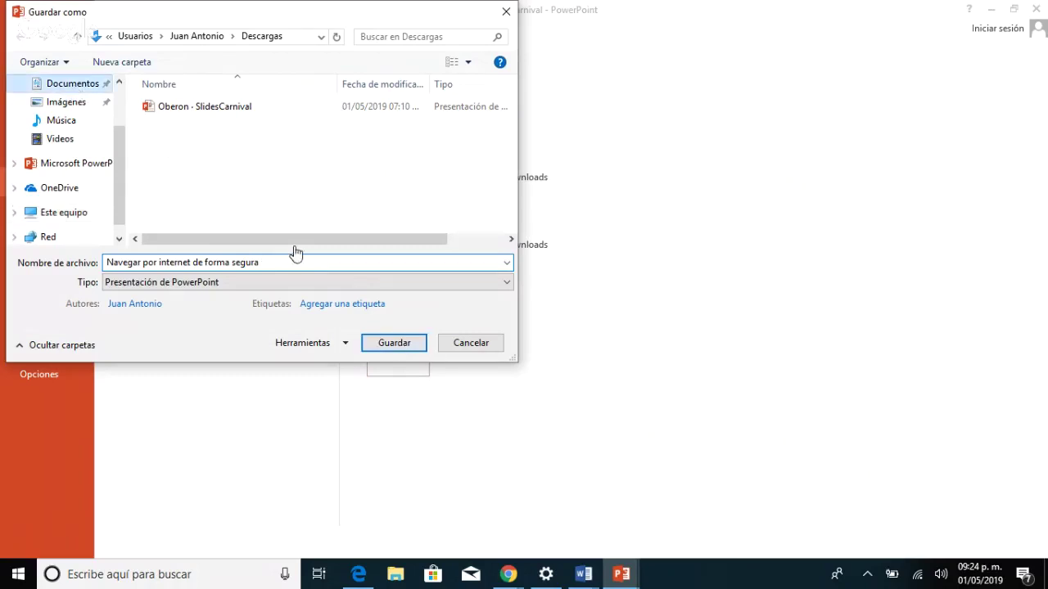
click(394, 346)
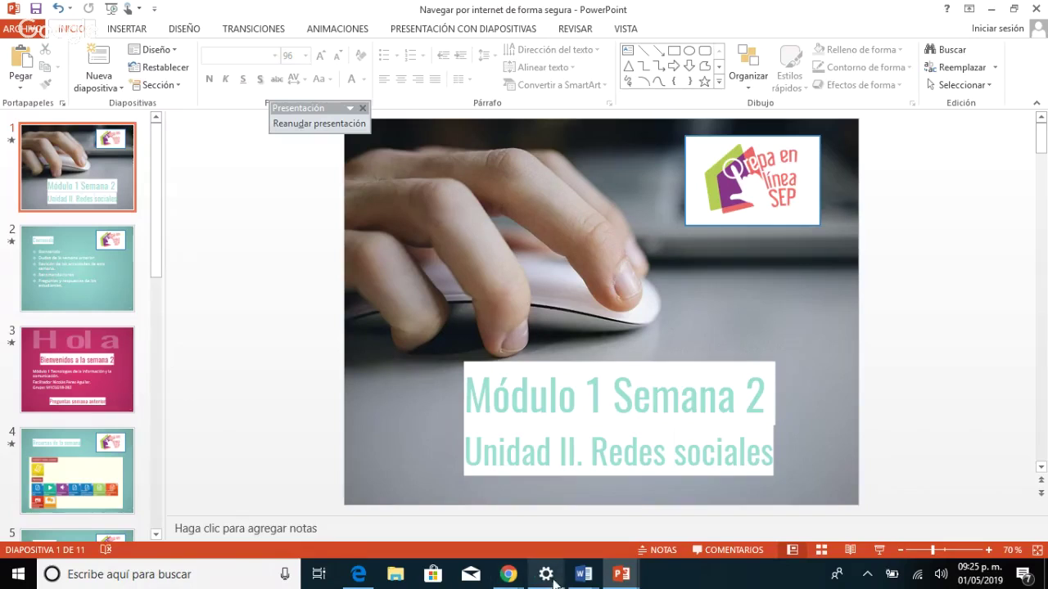
click(581, 575)
Type the student's full name on the Documento1 cover page and start a new line.
click(655, 499)
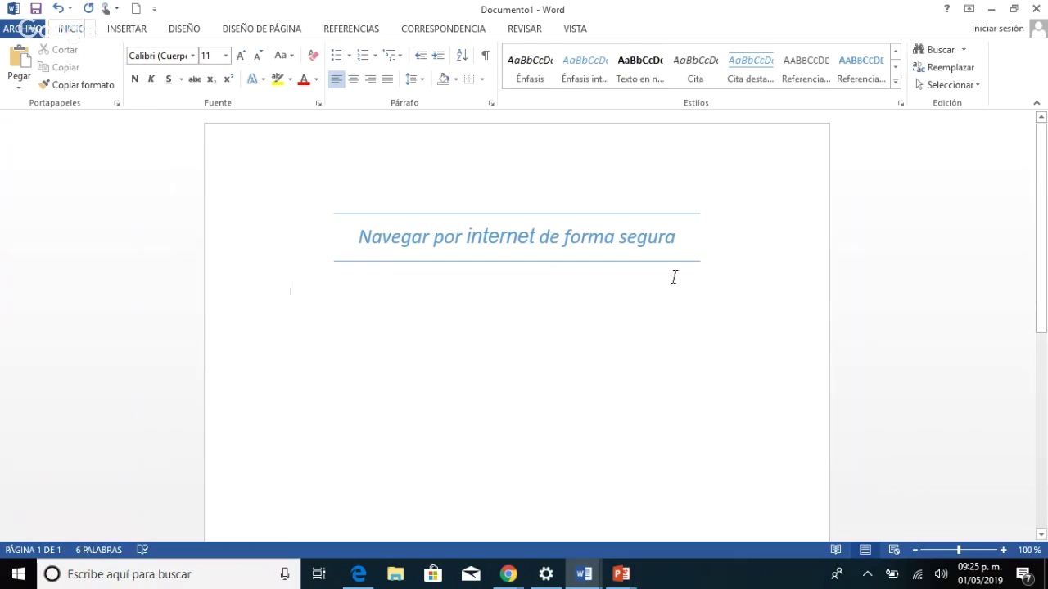
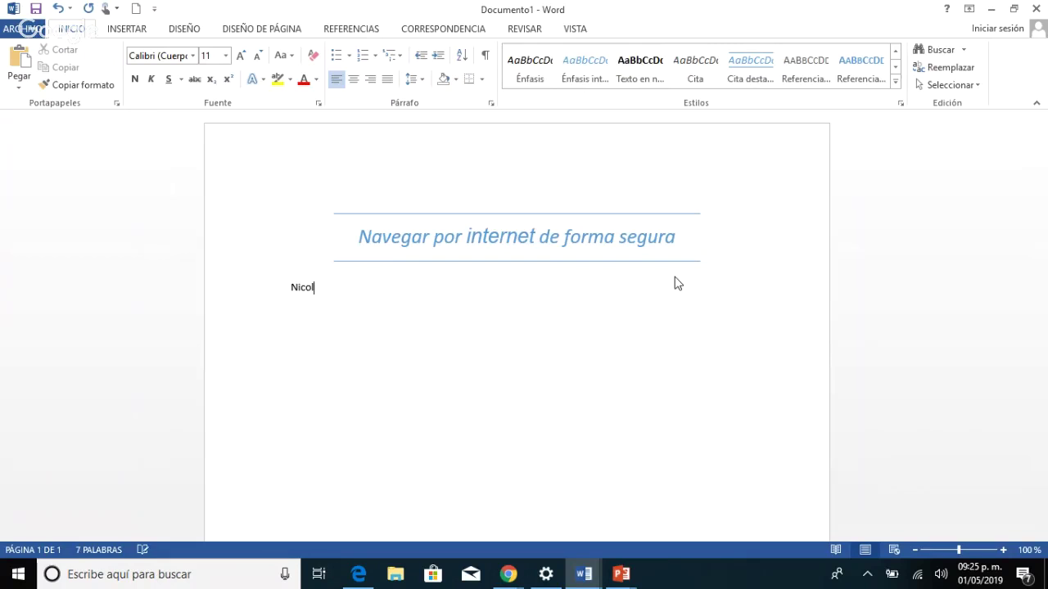
key(Return)
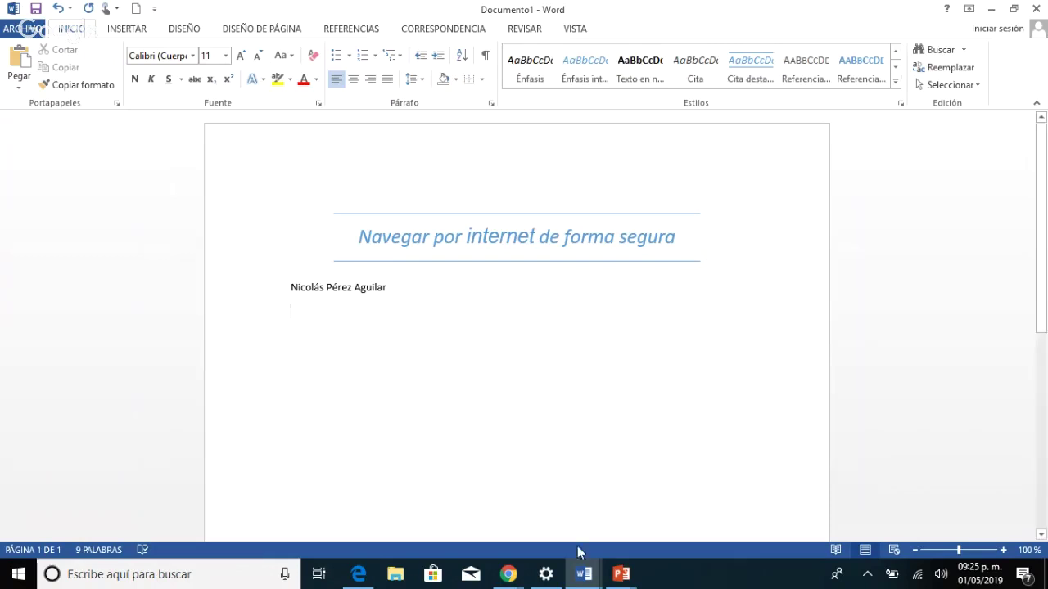
Copy the 'Grupo: M1C6G18-382' line from the other Word document into the cover page.
mouse_move(509, 578)
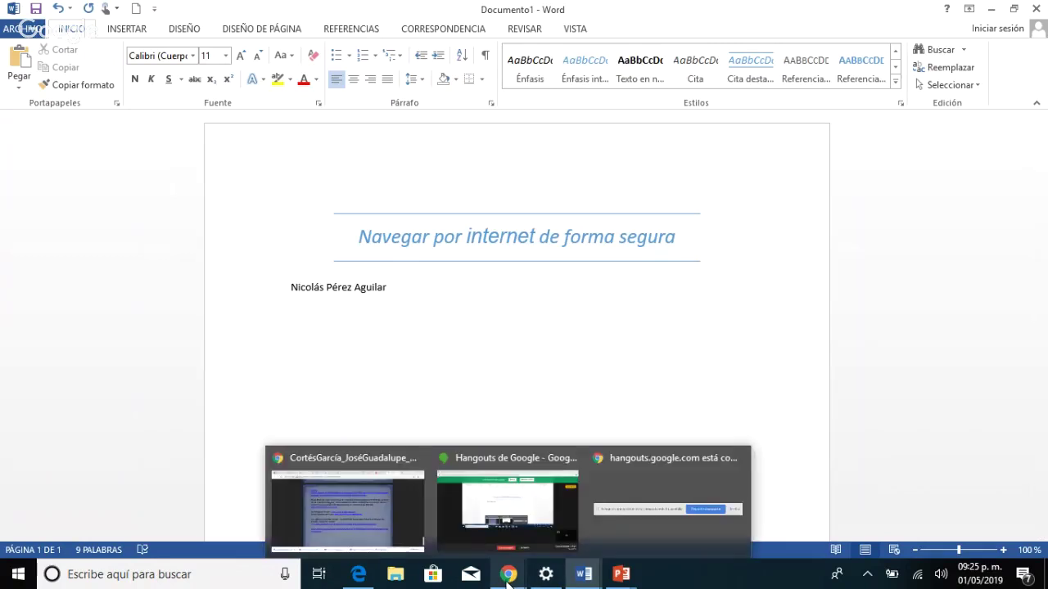
click(573, 573)
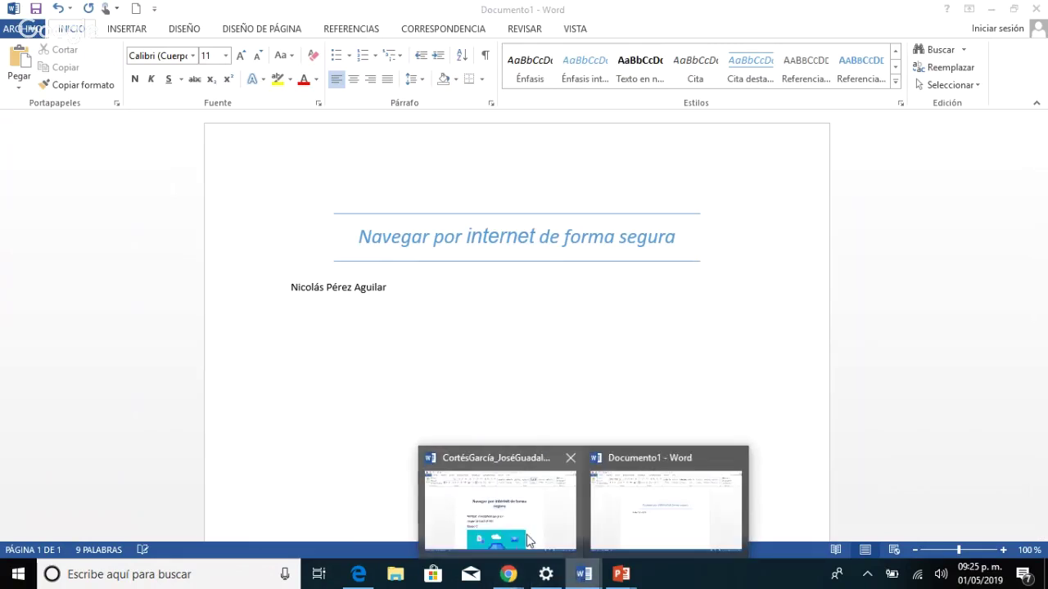
click(520, 528)
drag(480, 344, 313, 350)
key(ctrl+c)
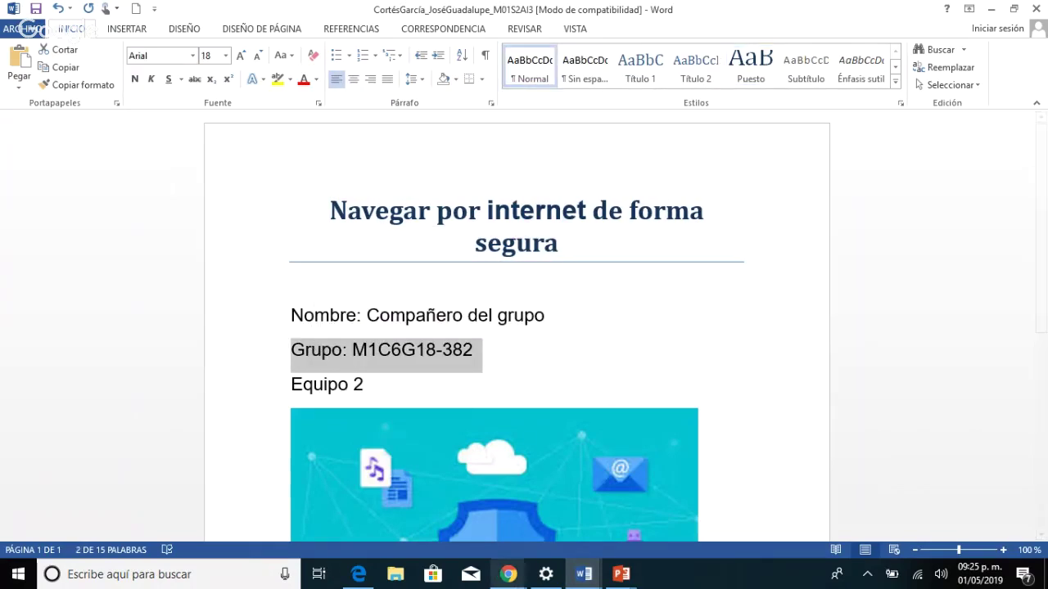
click(583, 575)
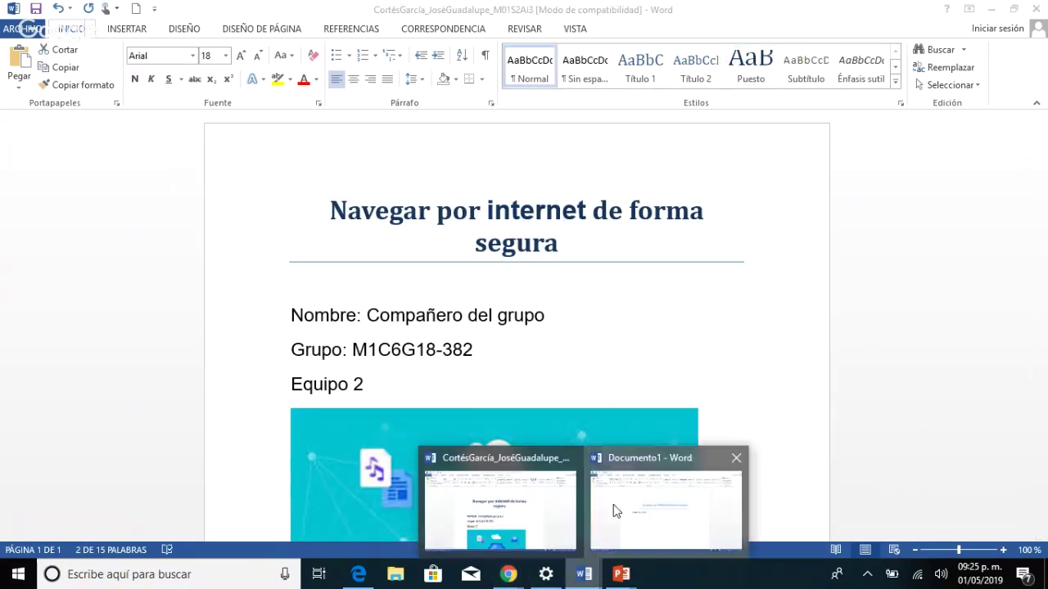
click(666, 506)
key(ctrl+v)
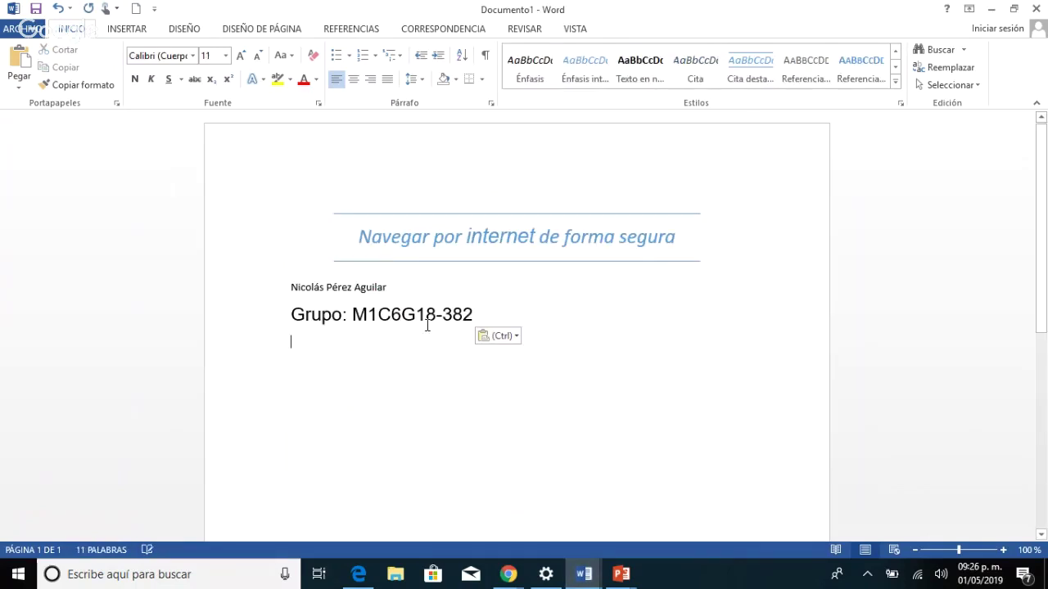
Apply the group line's Arial 18 formatting to the name line with Copiar formato.
drag(480, 314, 291, 315)
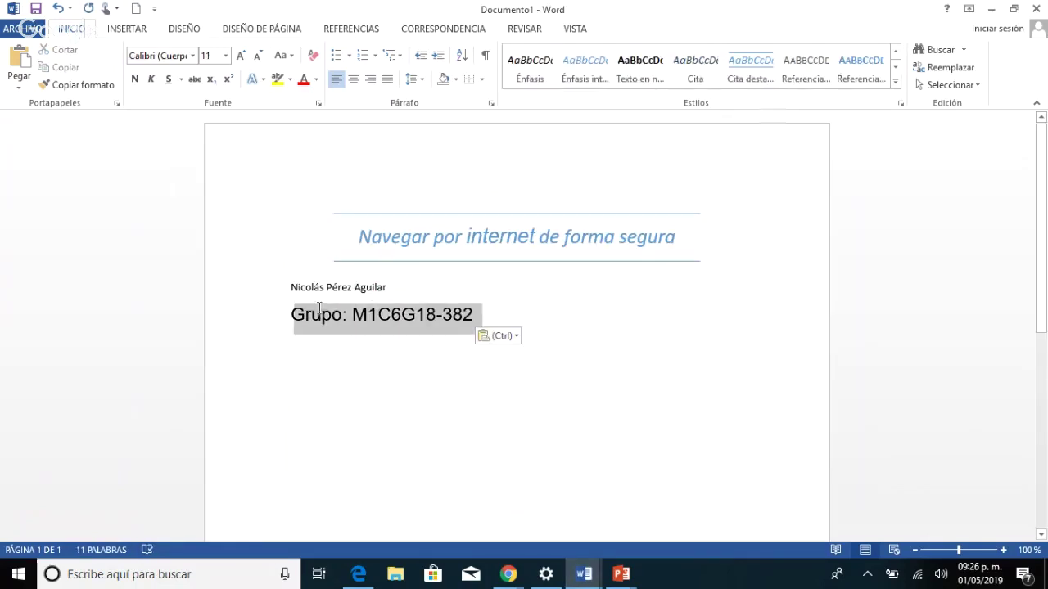
click(80, 86)
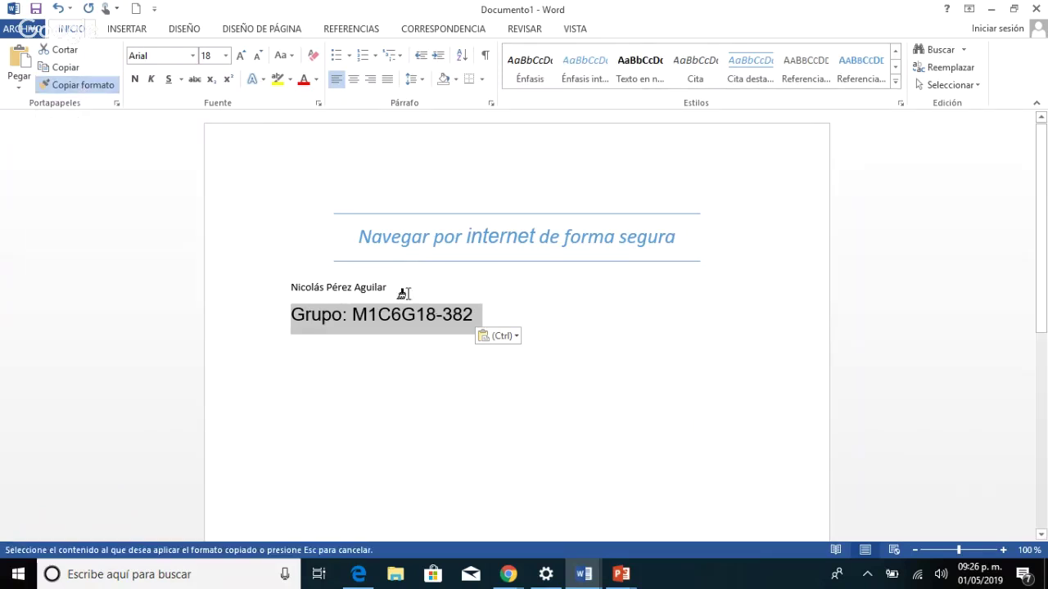
drag(393, 287, 292, 288)
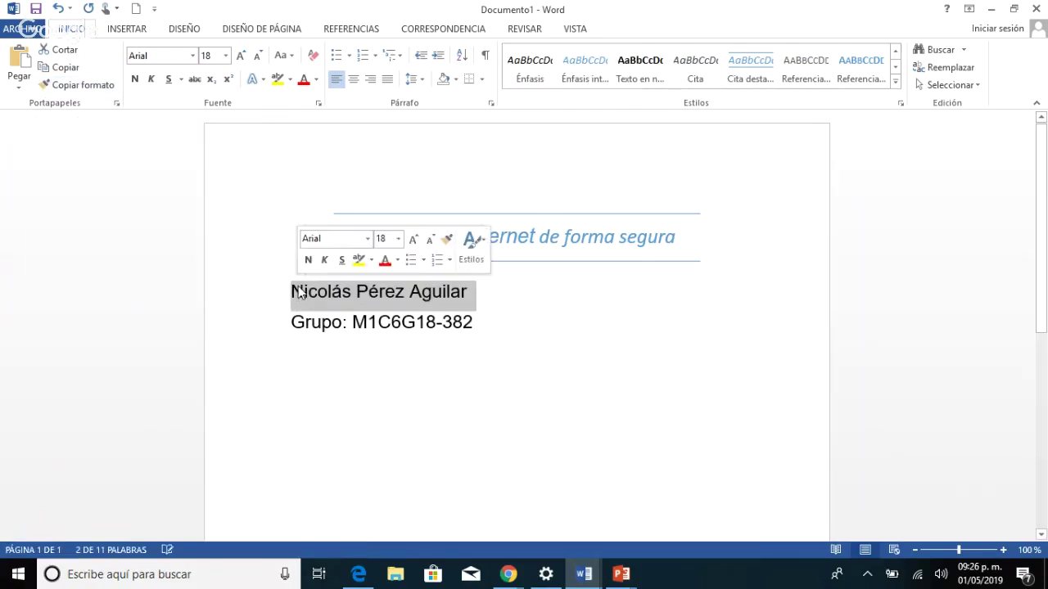
click(388, 358)
Add a 'Facilitador' line below the group line and select all three lines.
click(483, 323)
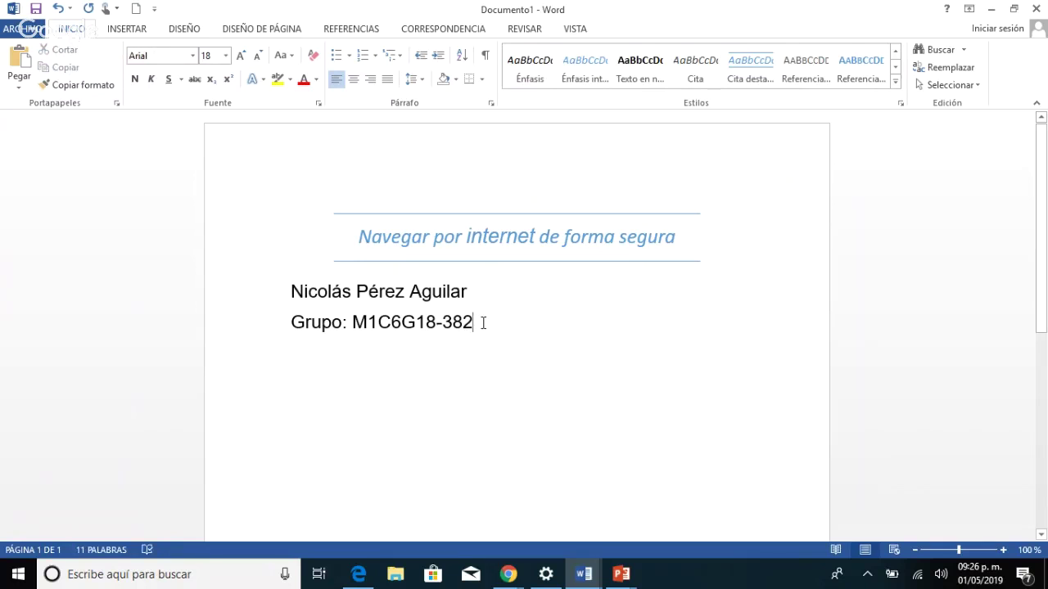
key(Return)
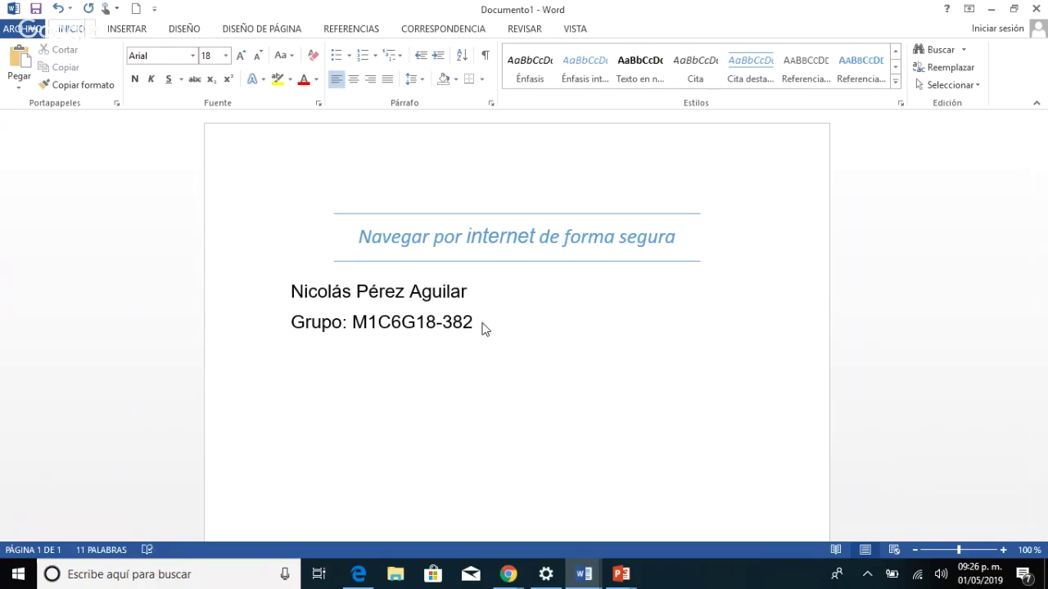
text(Facilitador)
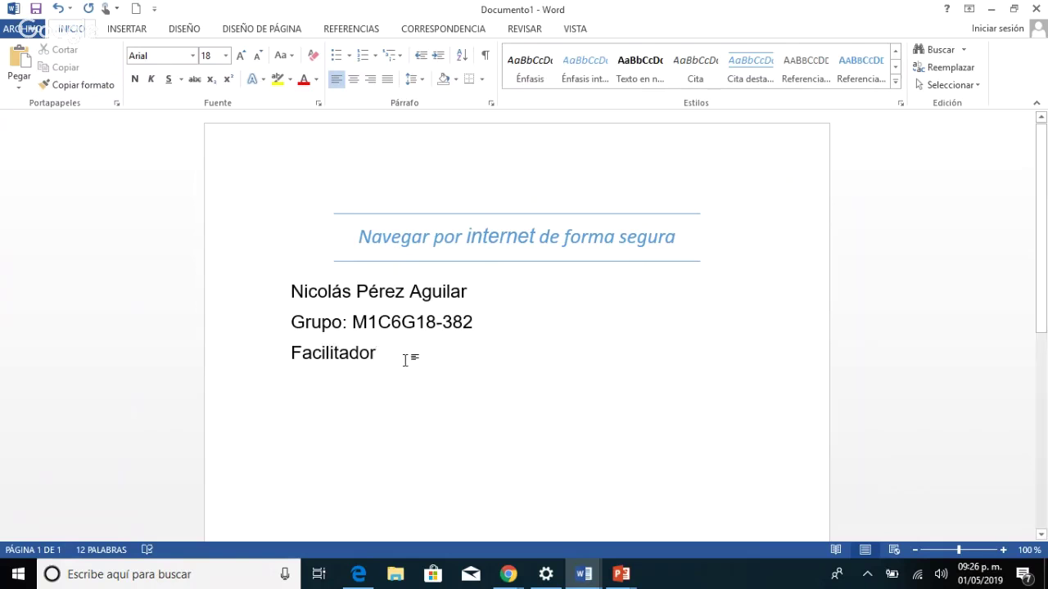
drag(409, 361, 284, 302)
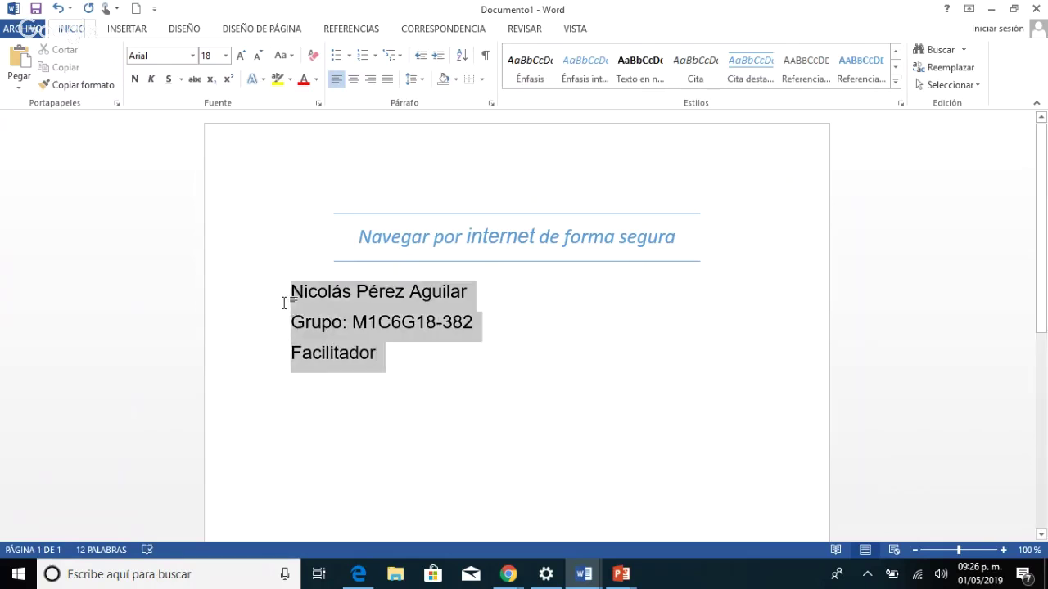
Center the name, group and Facilitador lines and give them 3.0 line spacing.
click(353, 79)
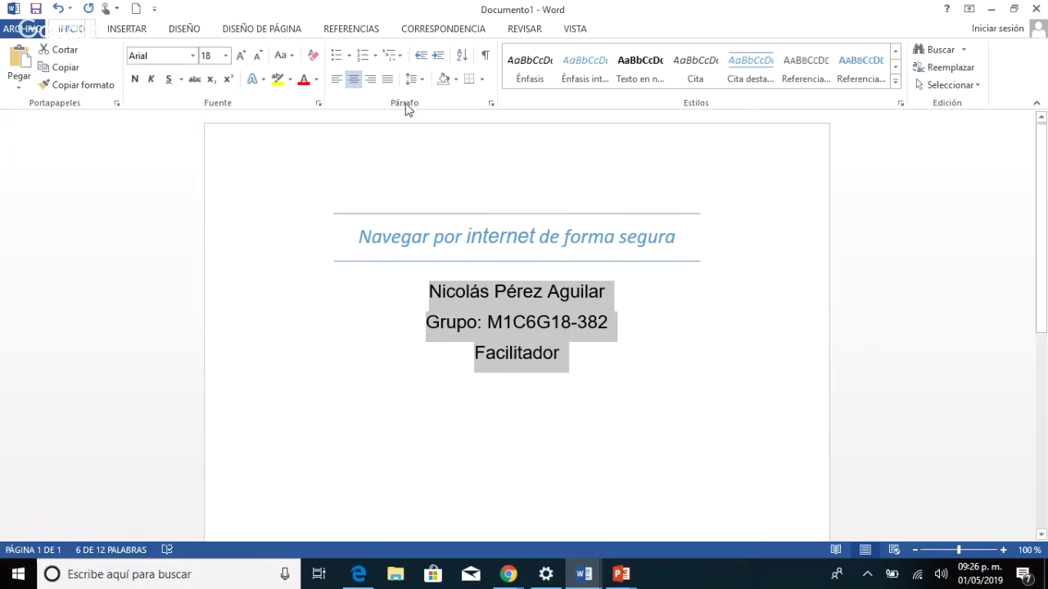
click(420, 80)
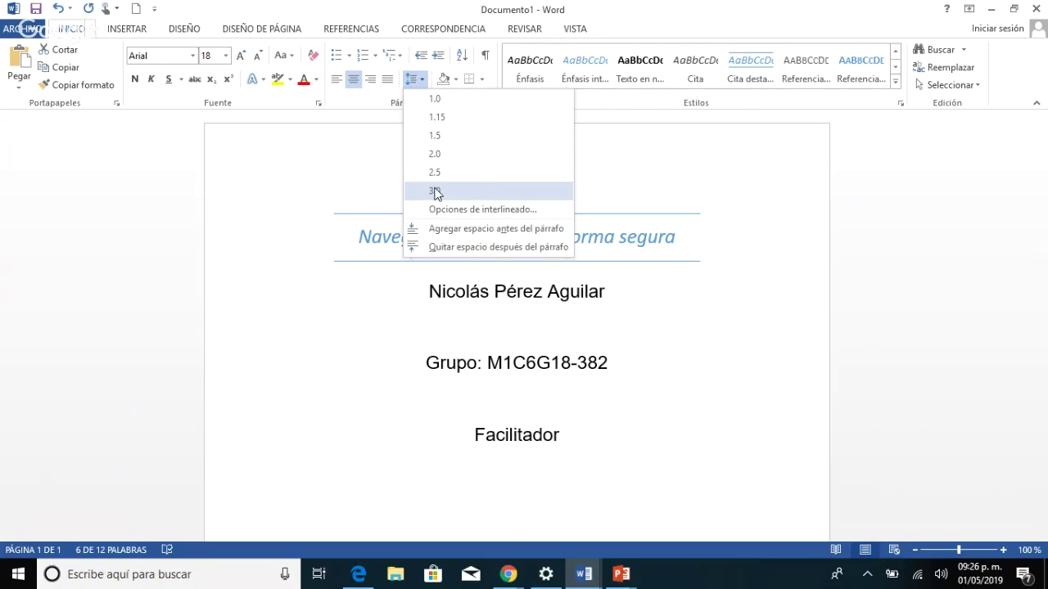
click(435, 192)
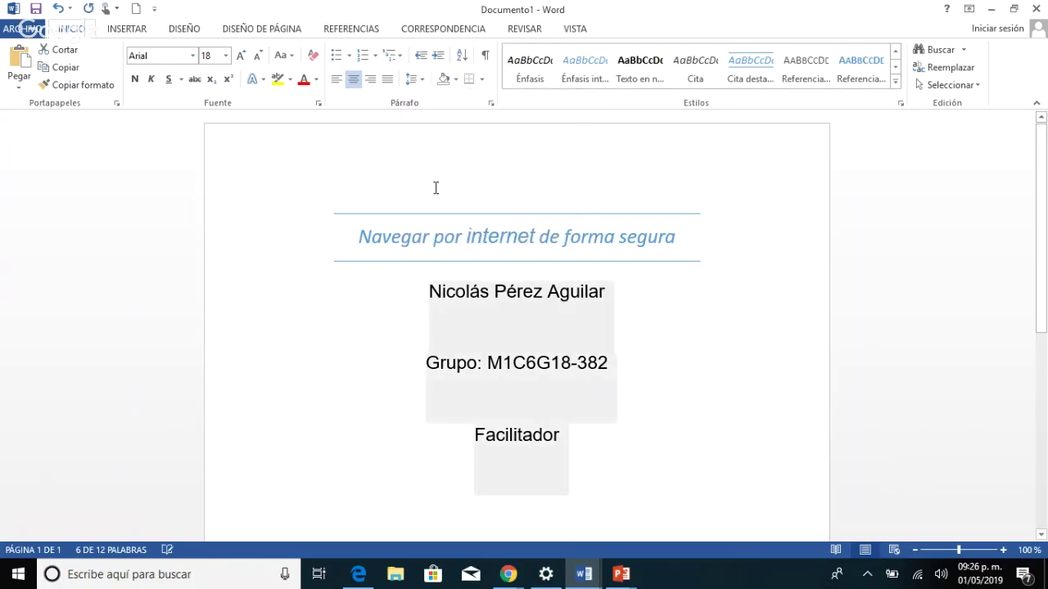
Insert an empty line after the title to separate it from the name lines.
click(473, 237)
click(702, 259)
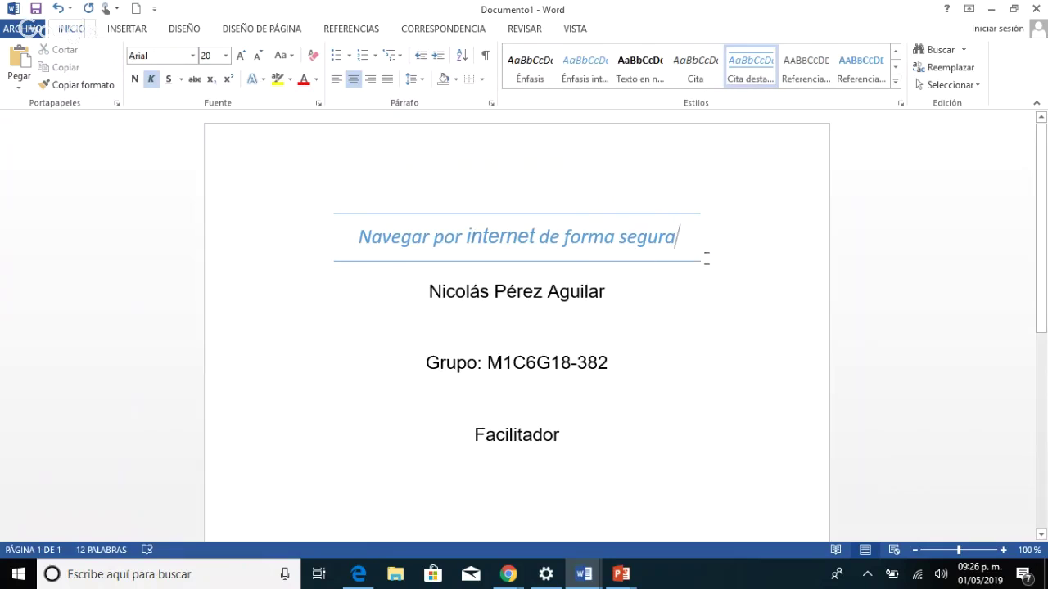
key(Return)
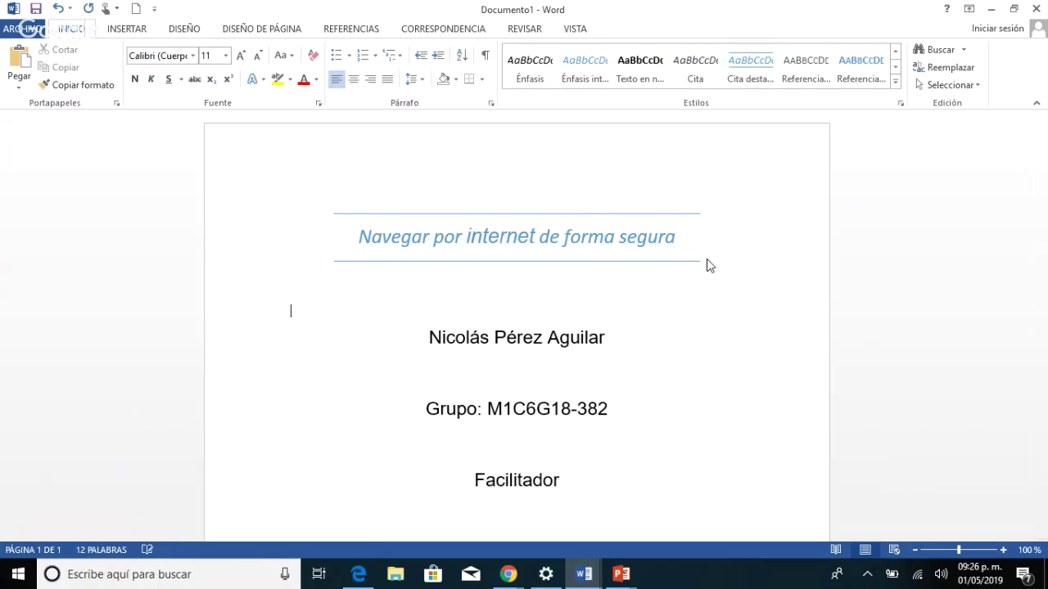
click(707, 259)
scroll(716, 306, down, 1)
scroll(704, 316, down, 2)
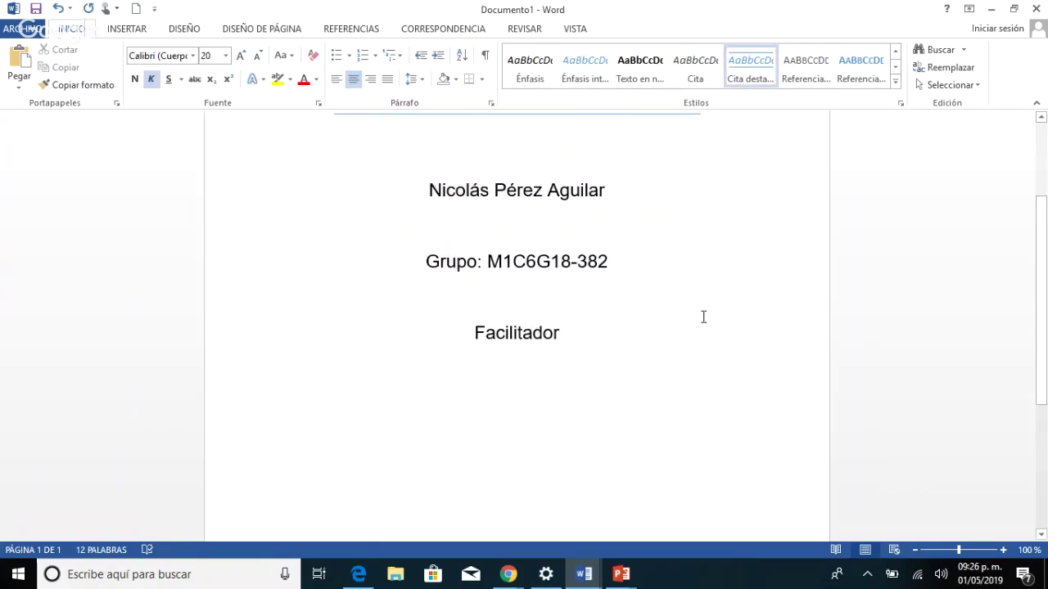
scroll(701, 316, up, 3)
scroll(701, 316, down, 8)
scroll(704, 317, up, 5)
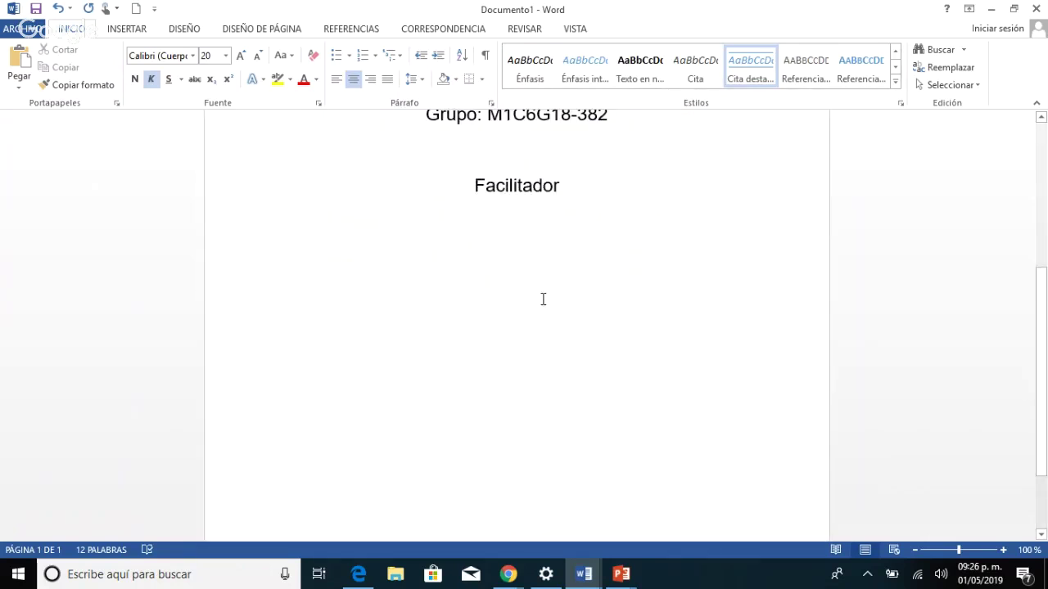
click(545, 288)
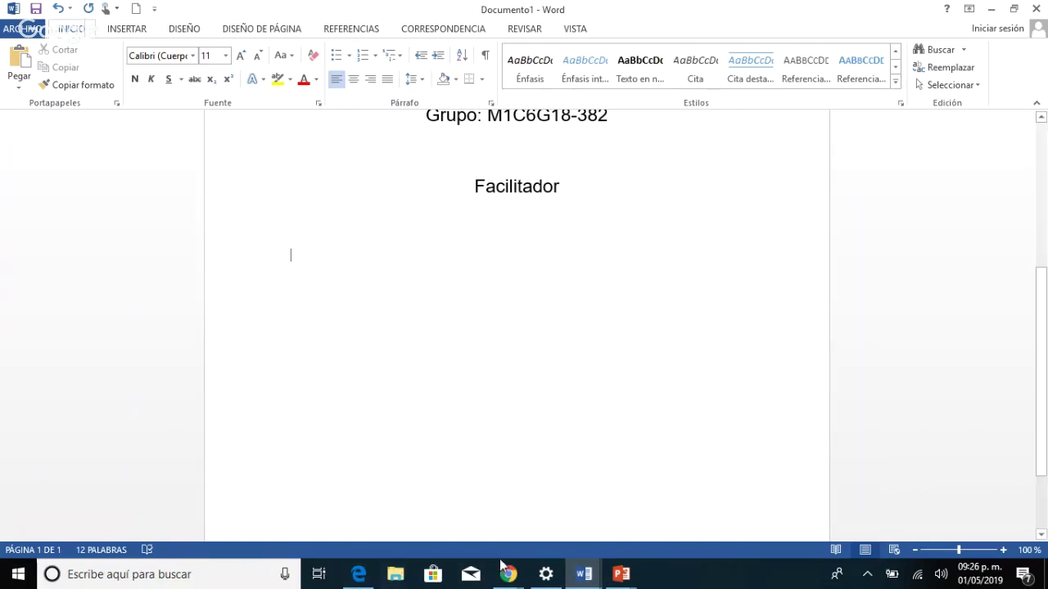
mouse_move(514, 583)
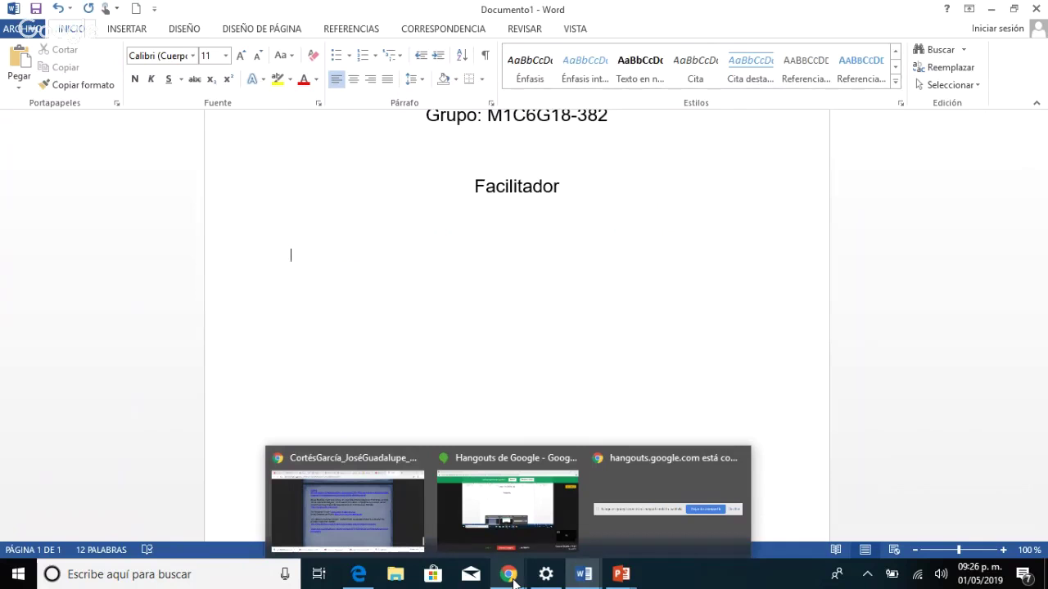
mouse_move(355, 579)
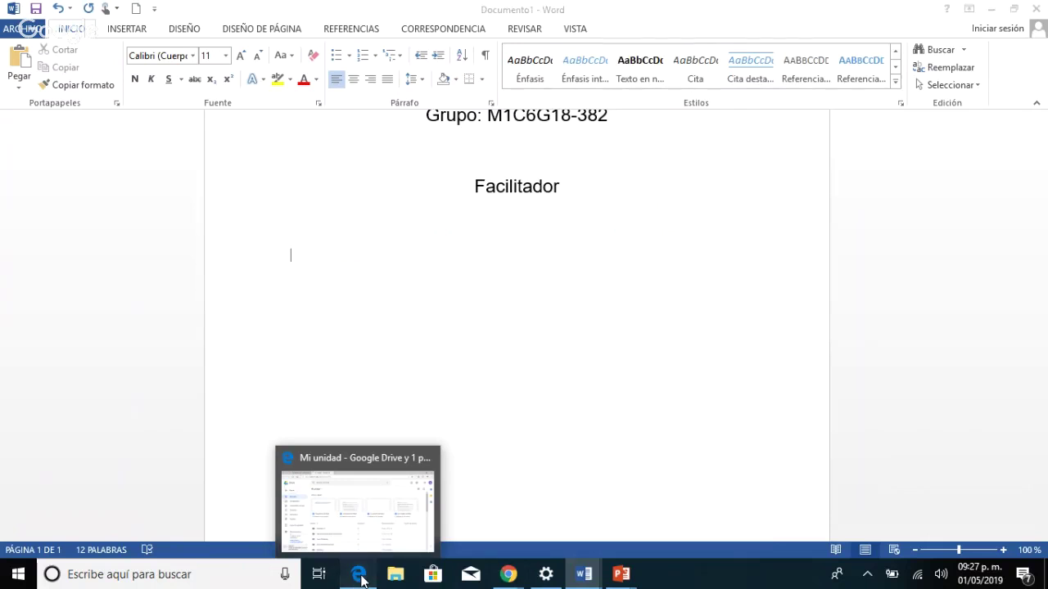
Switch to Google Drive and scroll Mi unidad down to Navegar por internet de forma segura.pptm.
click(360, 575)
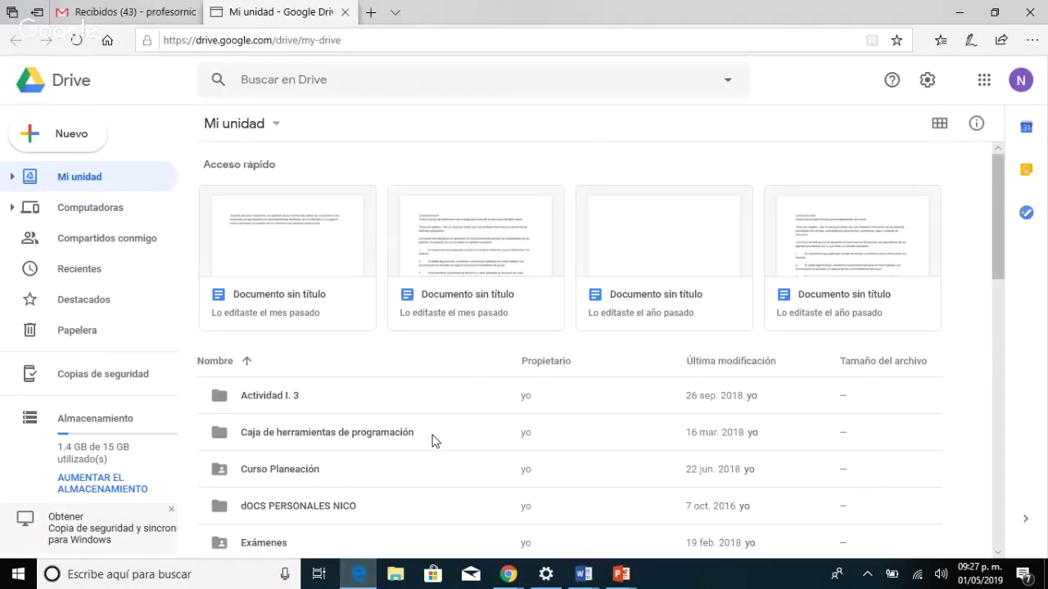
scroll(431, 441, down, 5)
scroll(434, 441, down, 6)
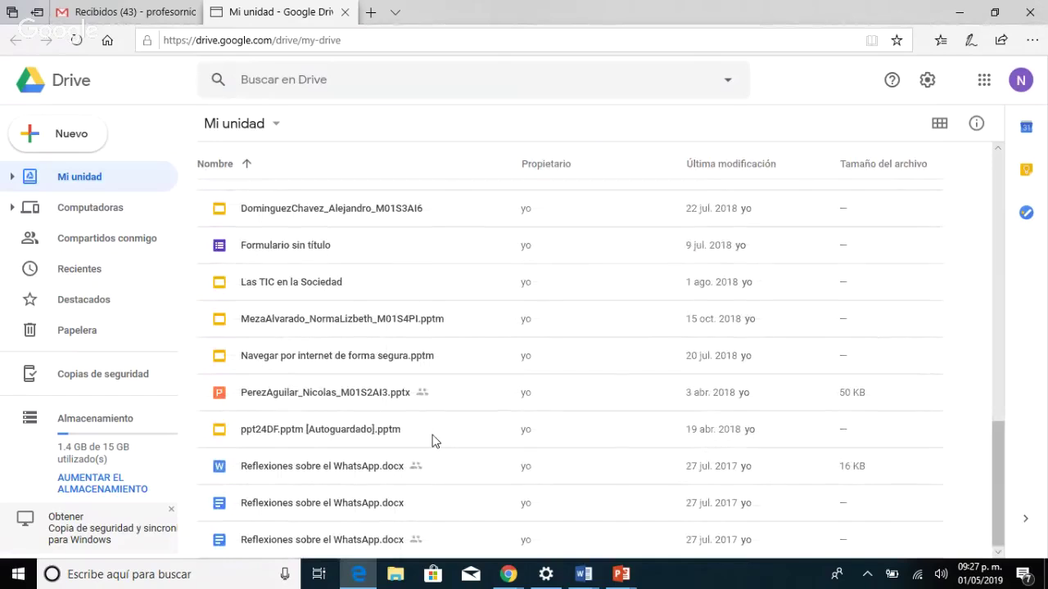
scroll(434, 440, up, 10)
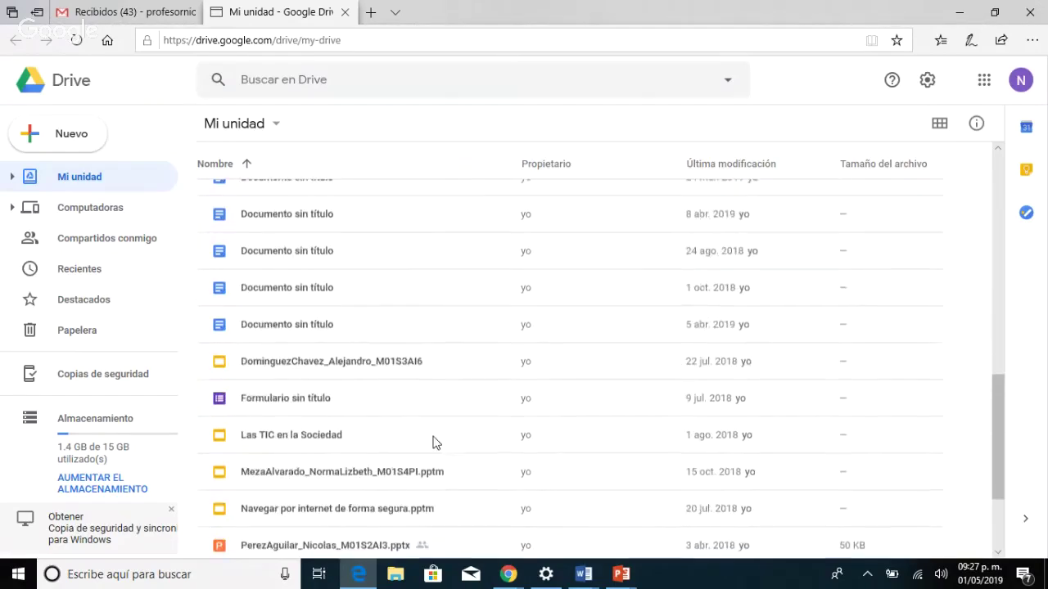
scroll(434, 442, down, 8)
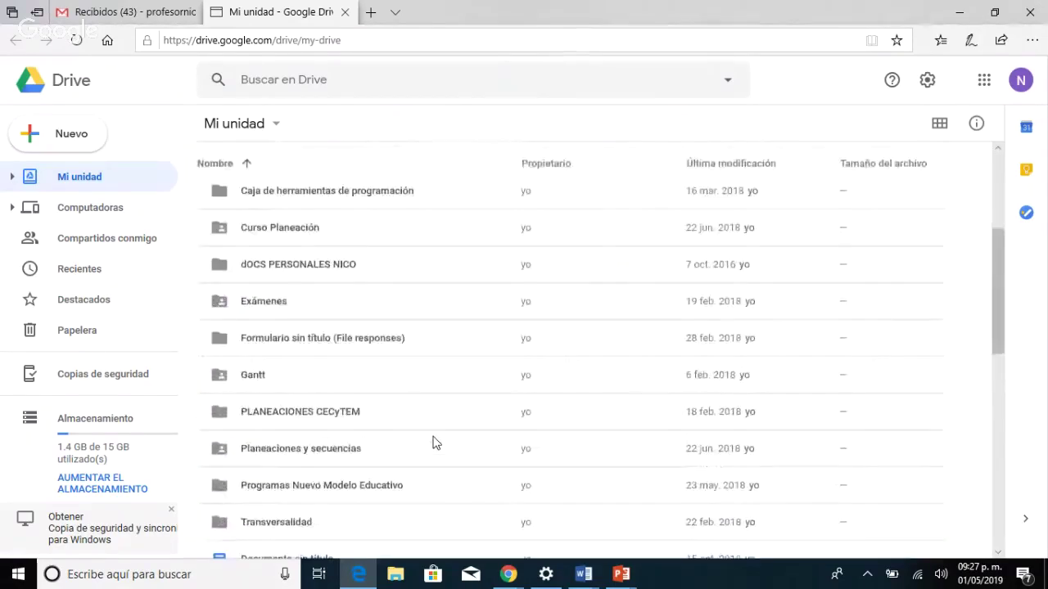
scroll(366, 434, up, 8)
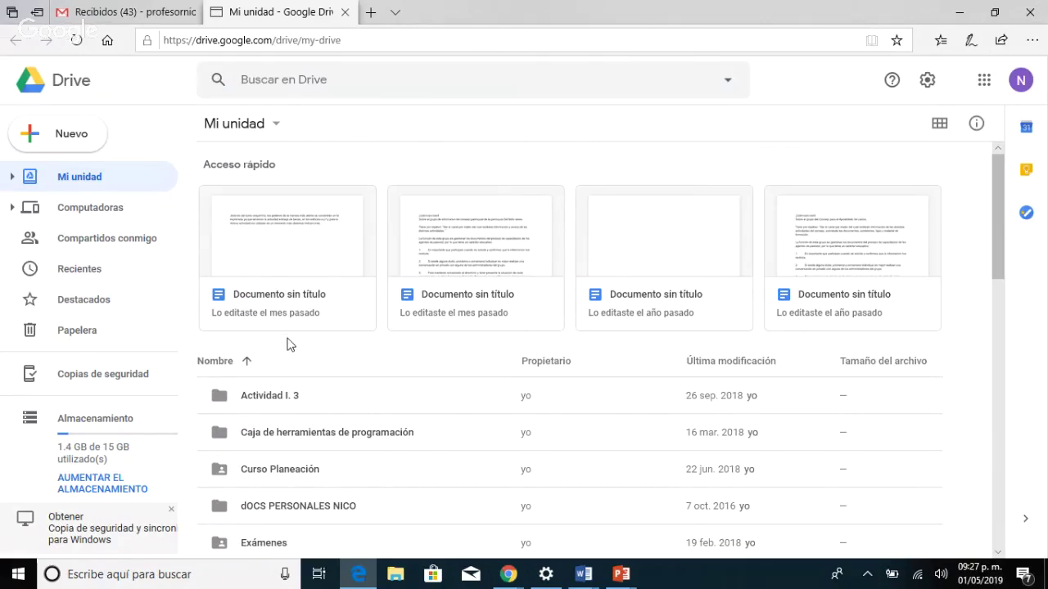
scroll(279, 381, down, 1)
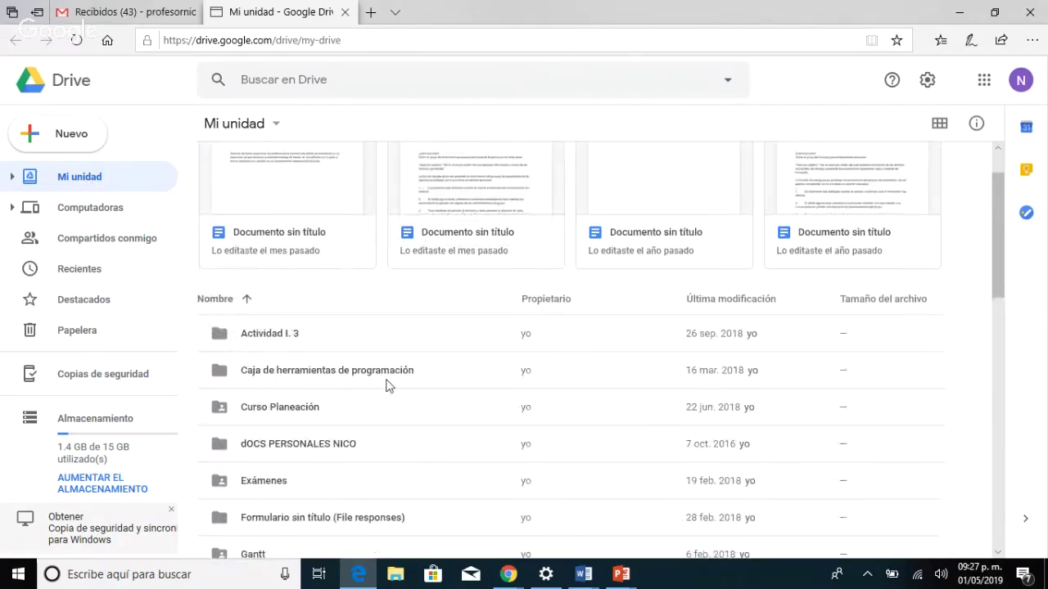
scroll(386, 385, down, 10)
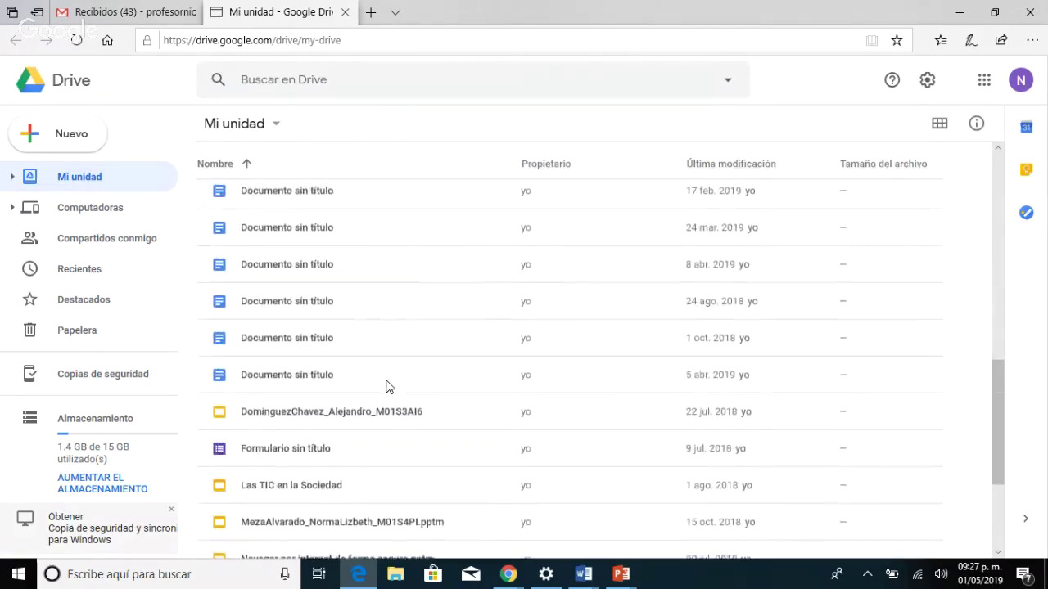
scroll(384, 387, up, 2)
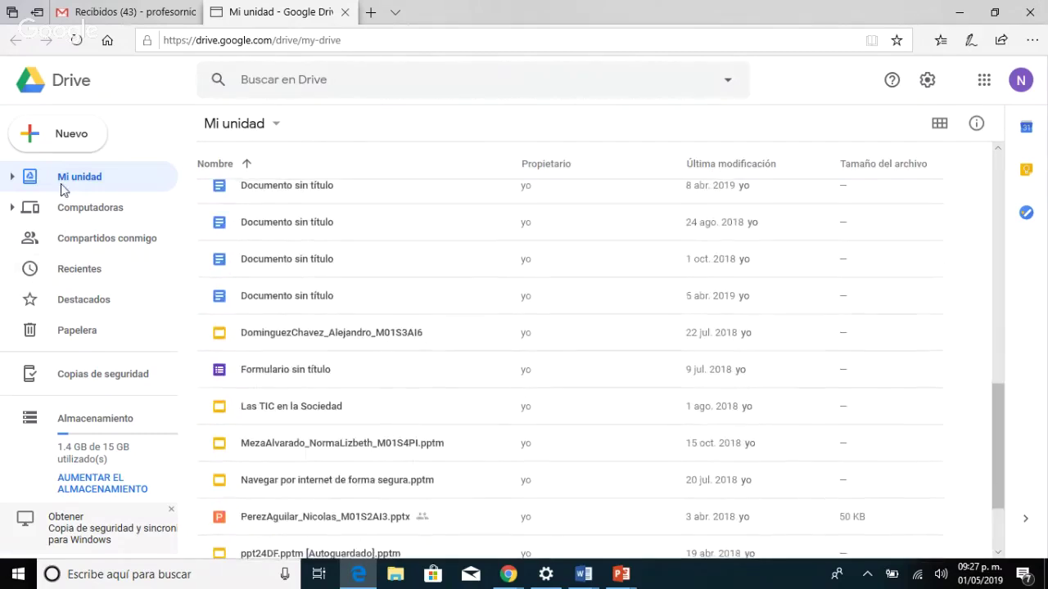
Start a Nuevo > Subir archivo upload and pick the Navegar por internet de forma segura presentation.
click(70, 136)
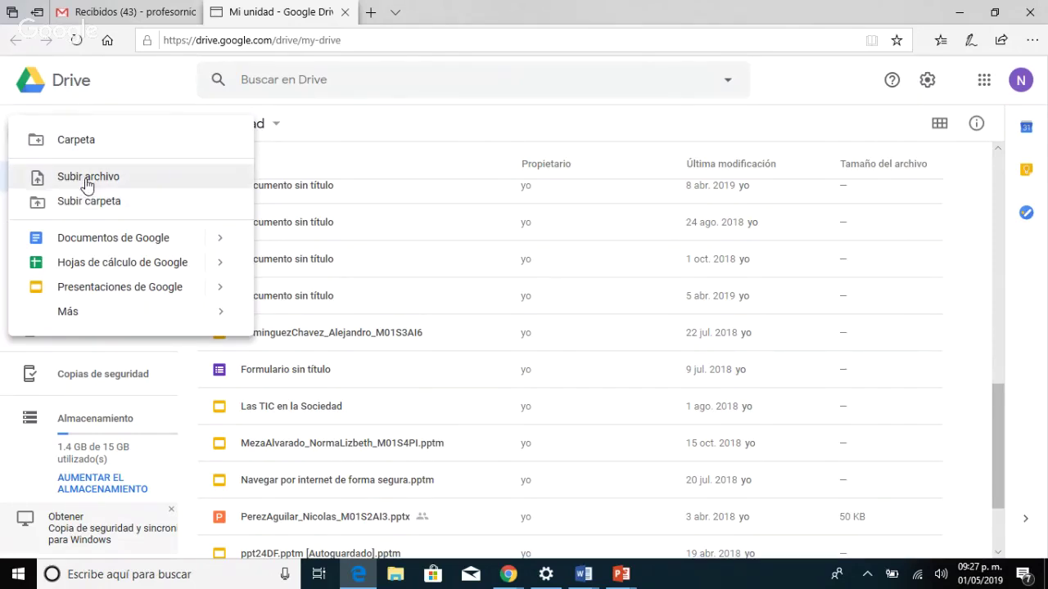
click(88, 177)
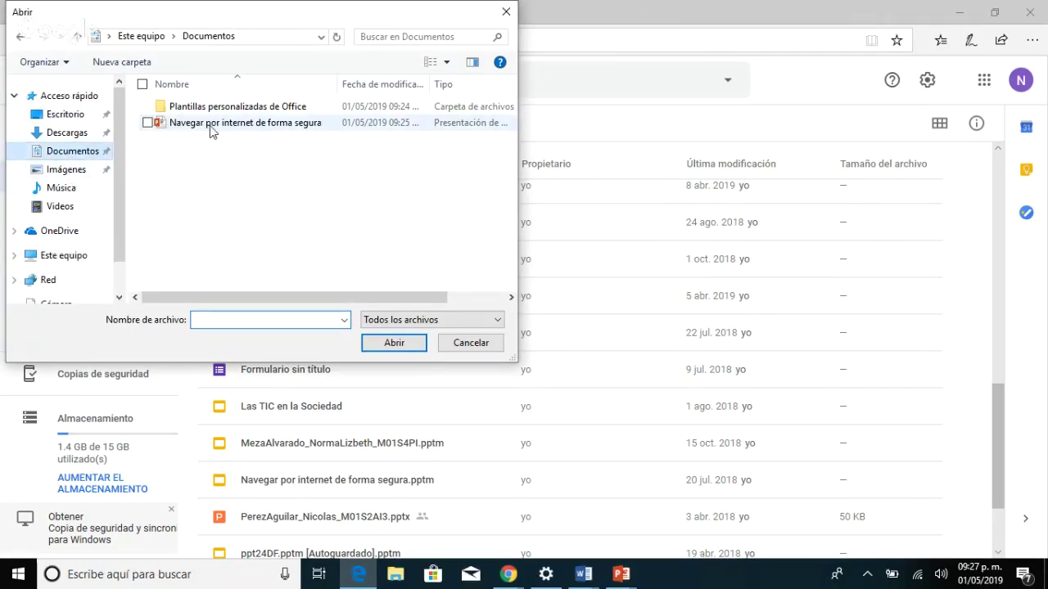
click(214, 127)
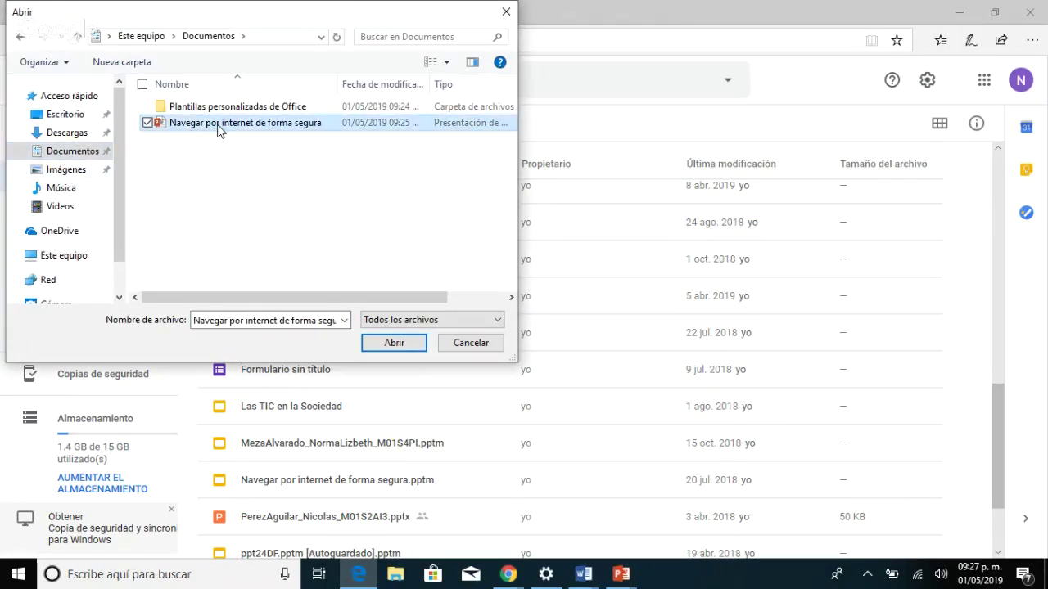
double_click(217, 124)
Rename the presentation file in the picker by appending '382' to its name.
right_click(216, 123)
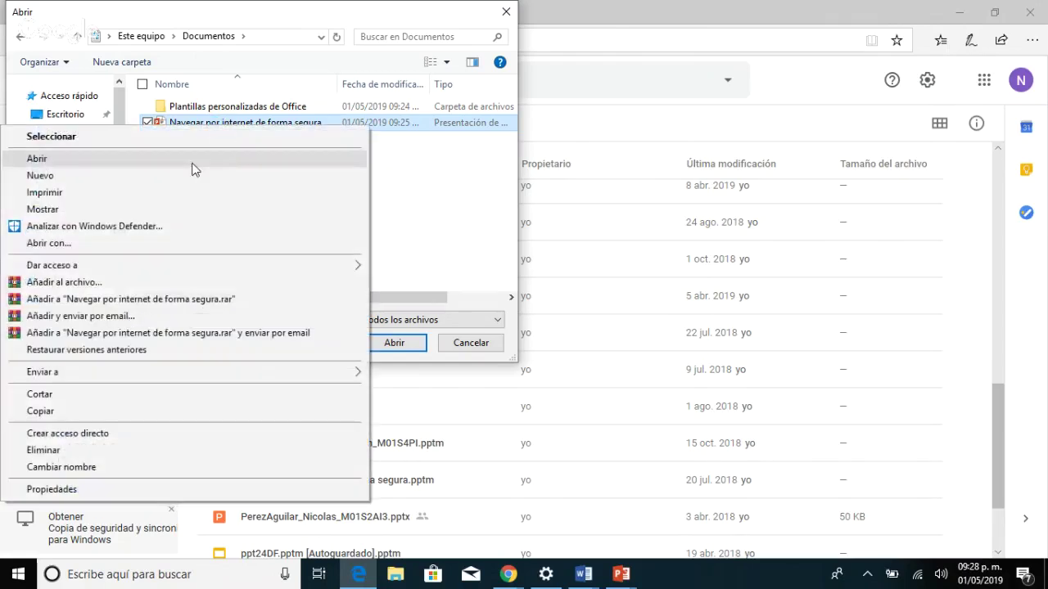
click(123, 470)
click(331, 122)
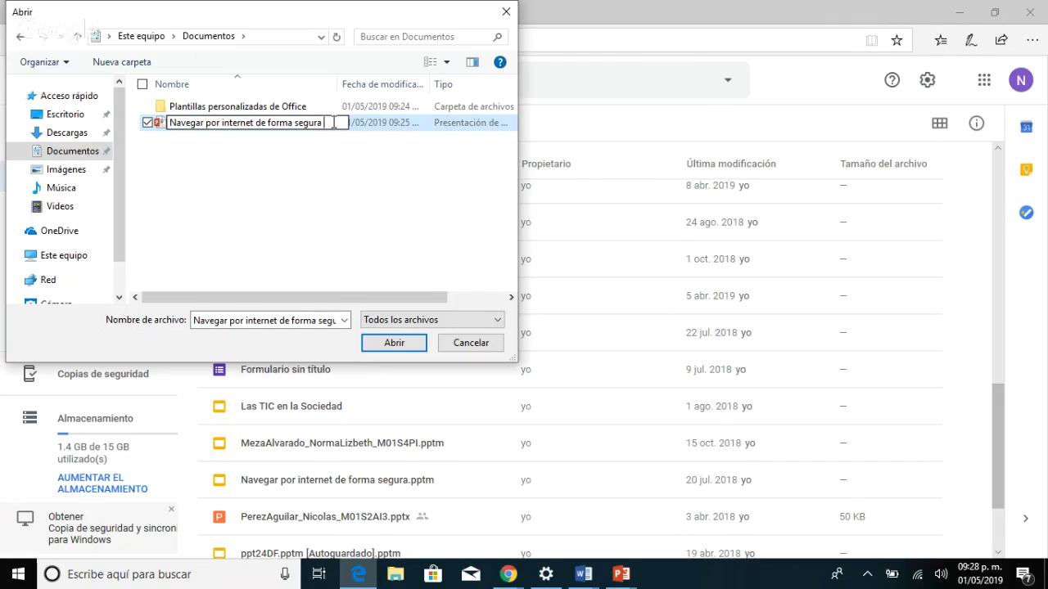
text(382)
Confirm the renamed file, see it is open in PowerPoint, and cancel the file-in-use warning.
click(382, 344)
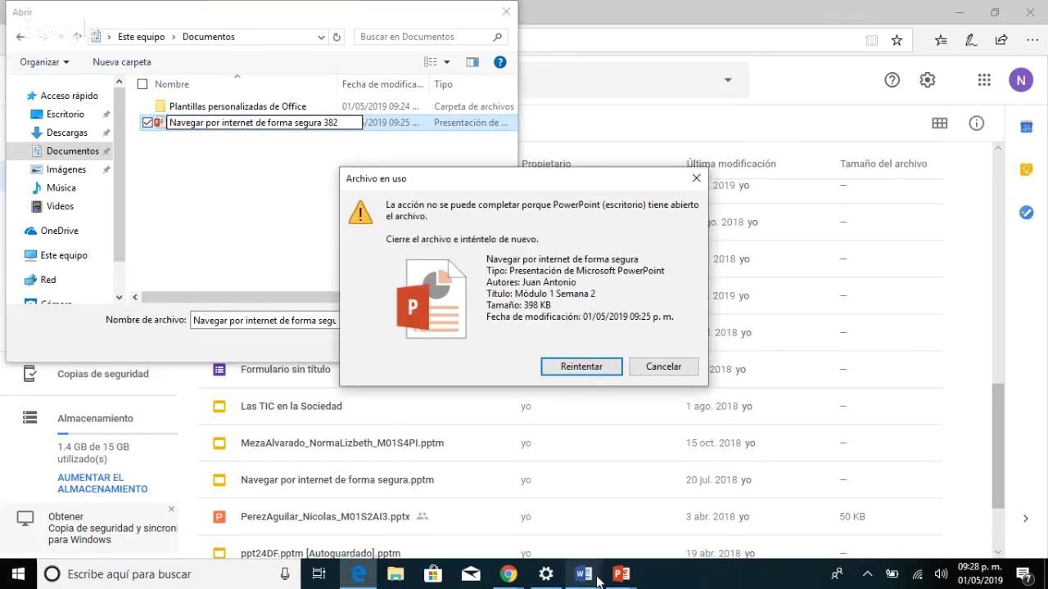
mouse_move(597, 581)
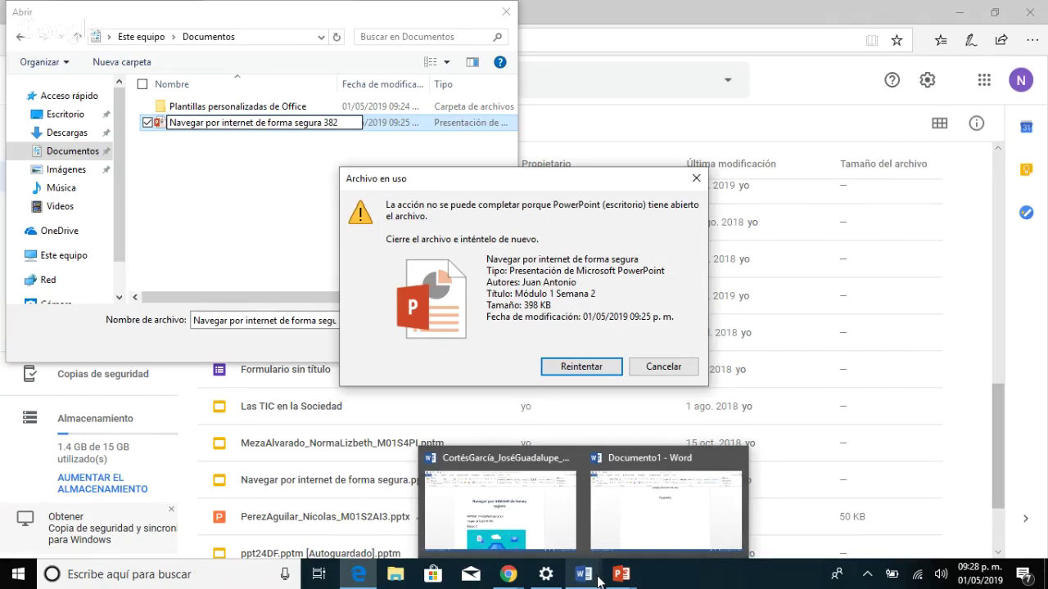
click(621, 574)
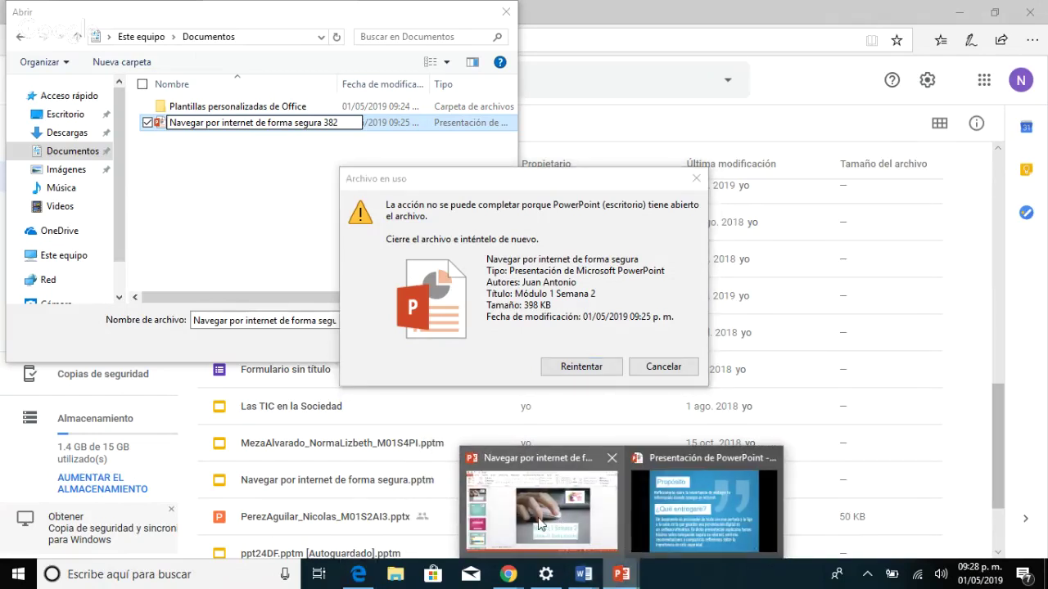
mouse_move(563, 532)
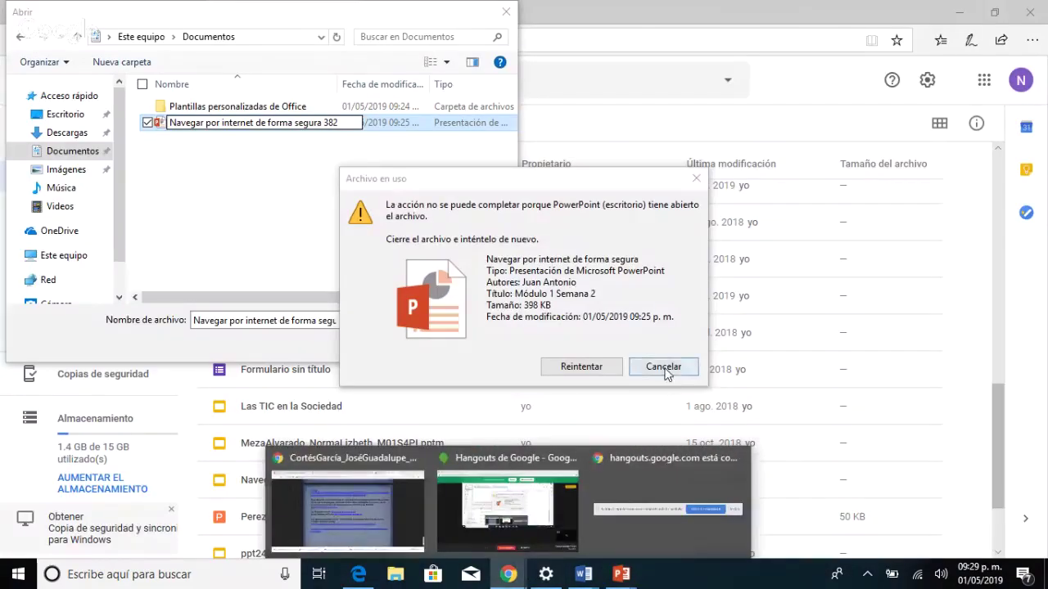
click(663, 366)
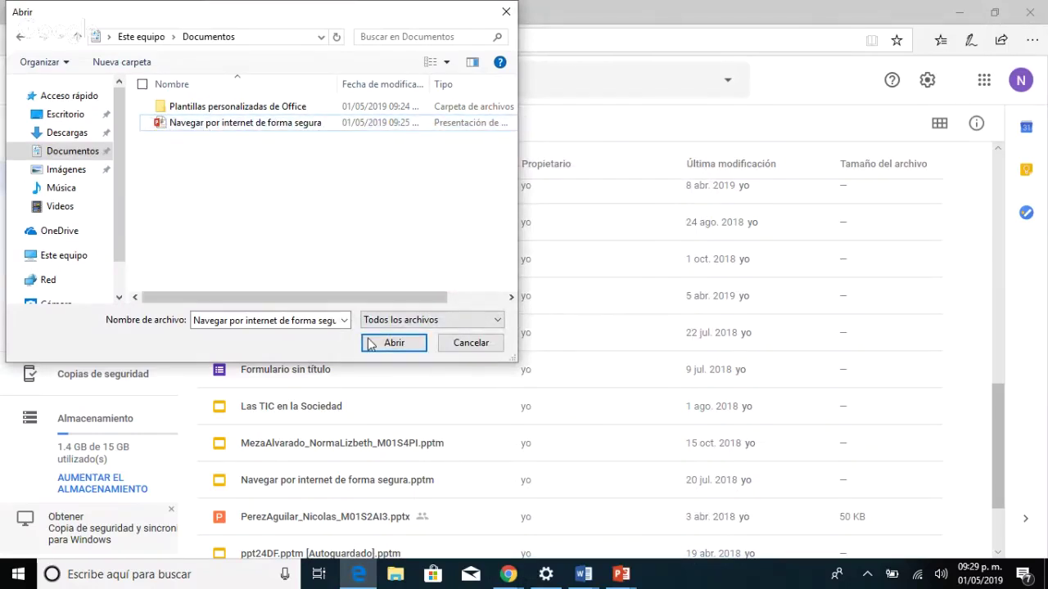
Upload Navegar por internet de forma segura and scroll Mi unidad to the new .pptx.
click(283, 126)
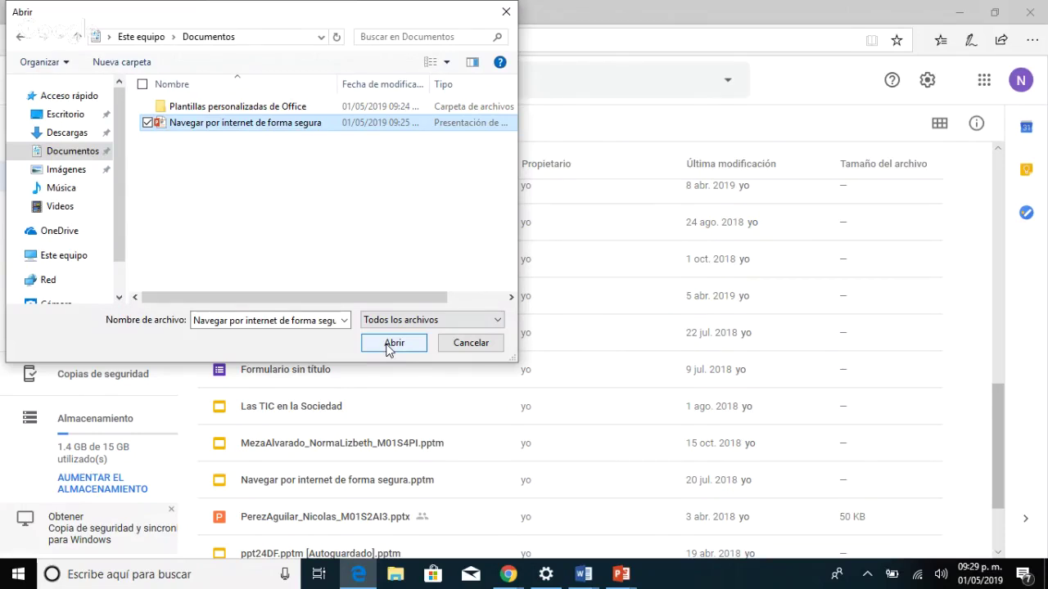
click(391, 343)
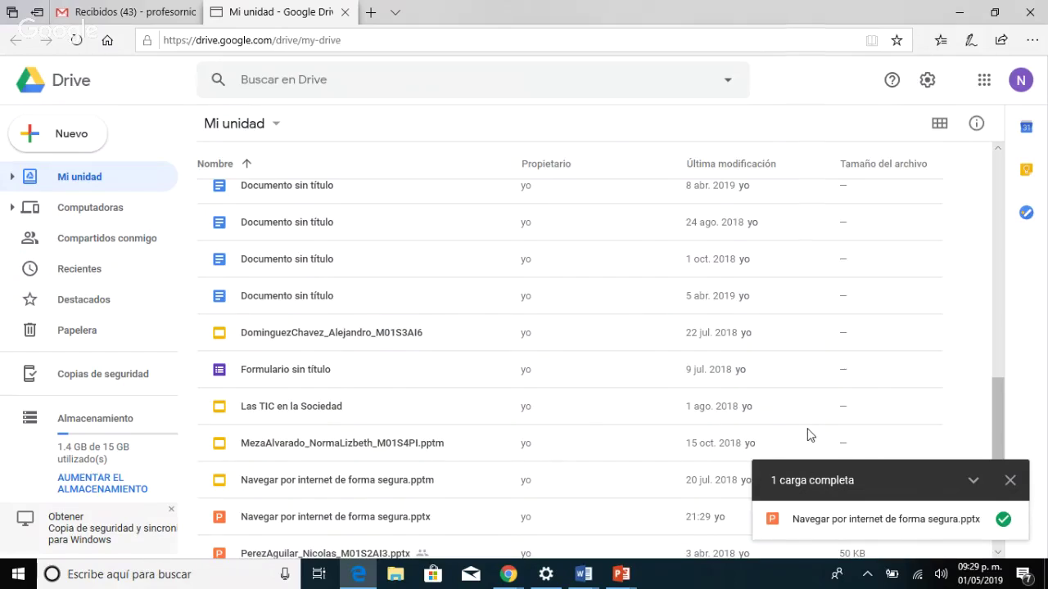
scroll(808, 435, up, 10)
scroll(807, 437, down, 3)
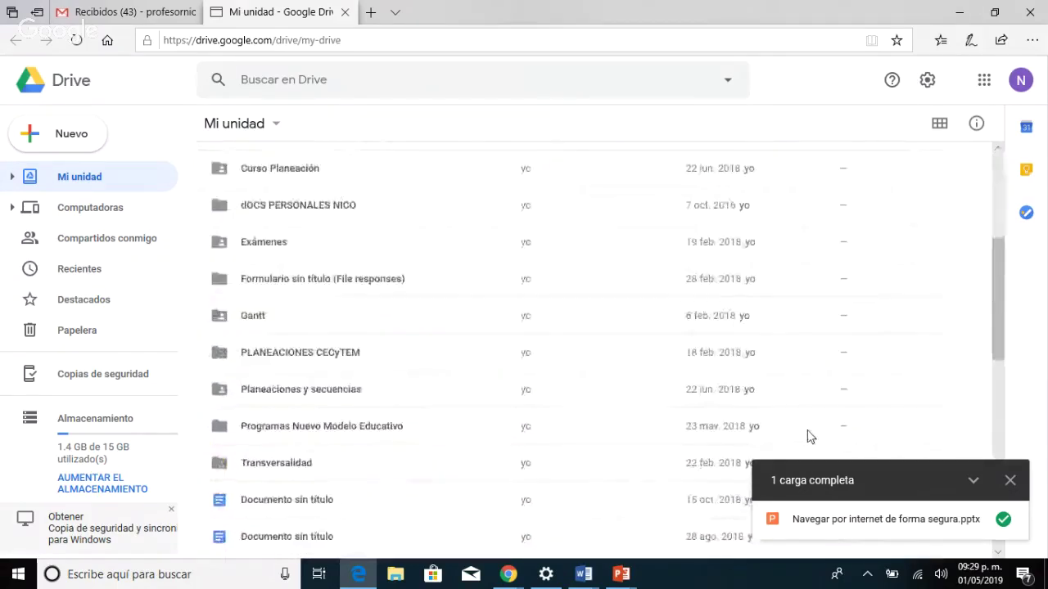
scroll(807, 436, down, 10)
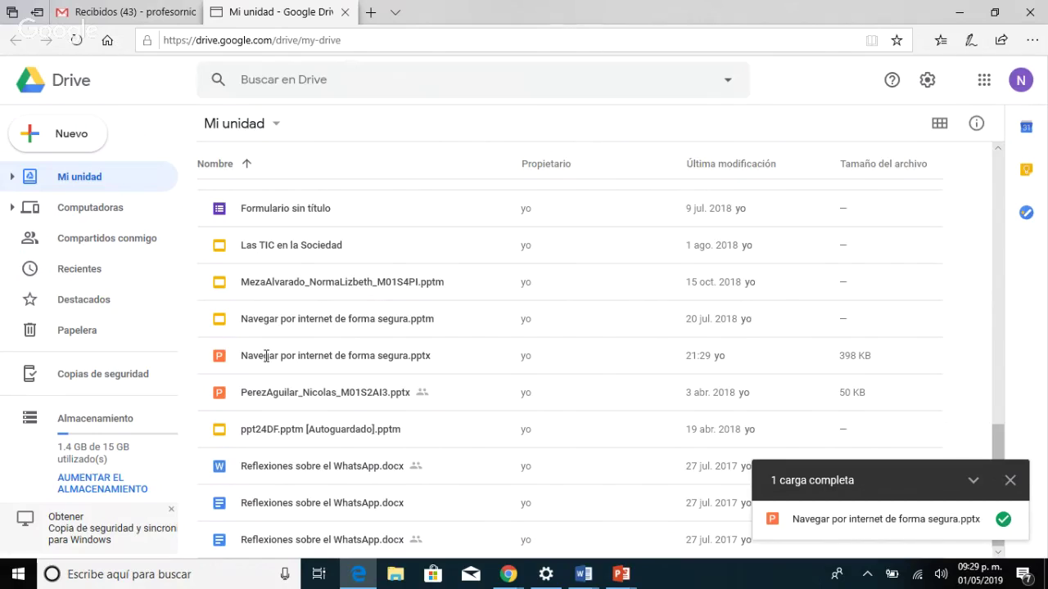
Select Navegar por internet de forma segura.pptx in Mi unidad and highlight the page's URL.
click(266, 356)
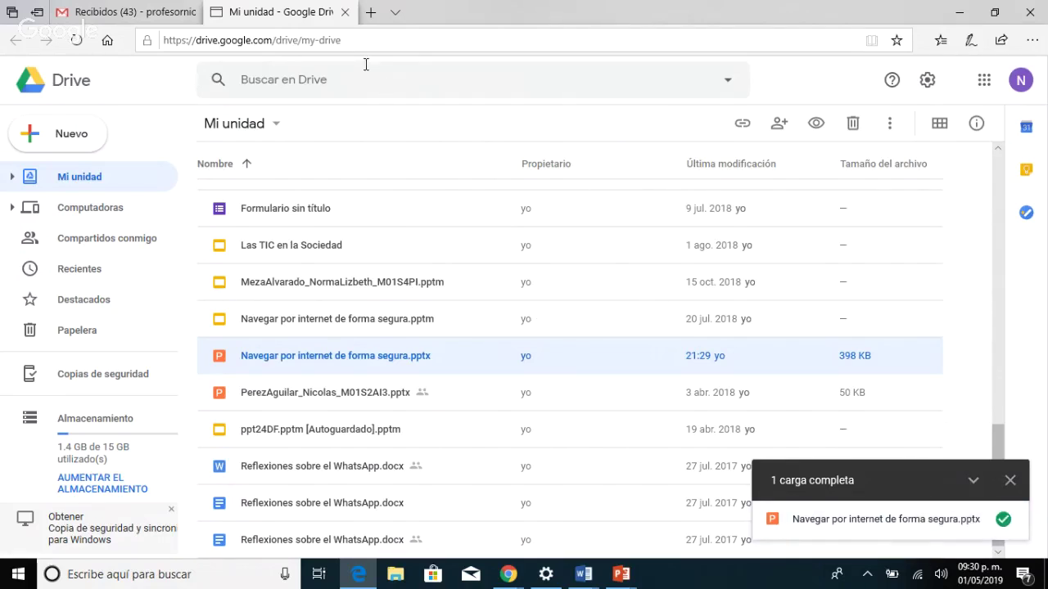
drag(361, 45, 163, 19)
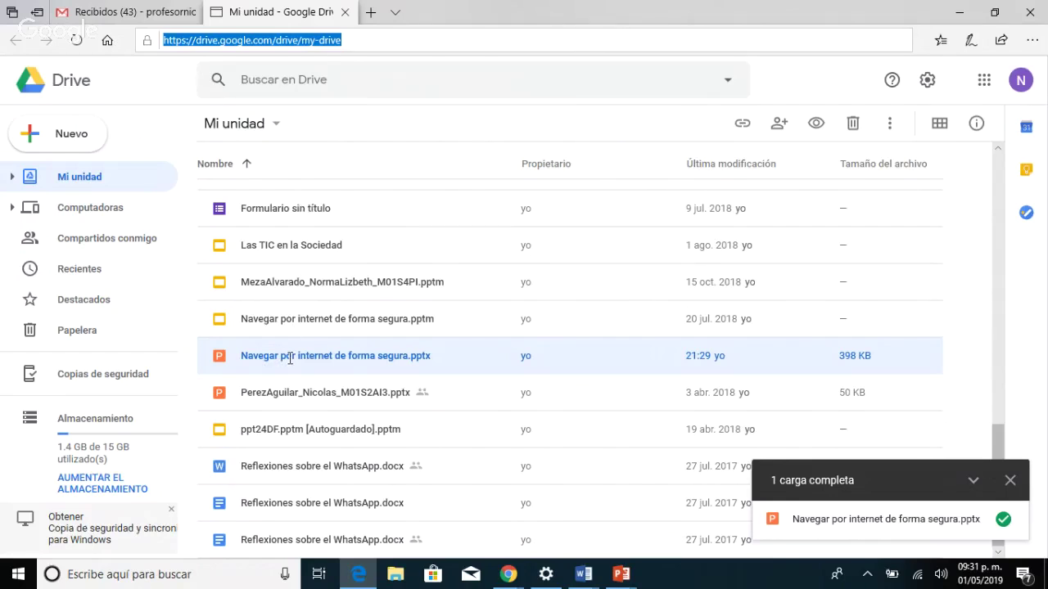
Reselect the full My Drive web address in the address bar.
click(349, 39)
drag(351, 38, 144, 45)
drag(351, 38, 146, 42)
key(ctrl+c)
Load the copied My Drive address in a new Chrome tab and view the signed-in account.
mouse_move(509, 576)
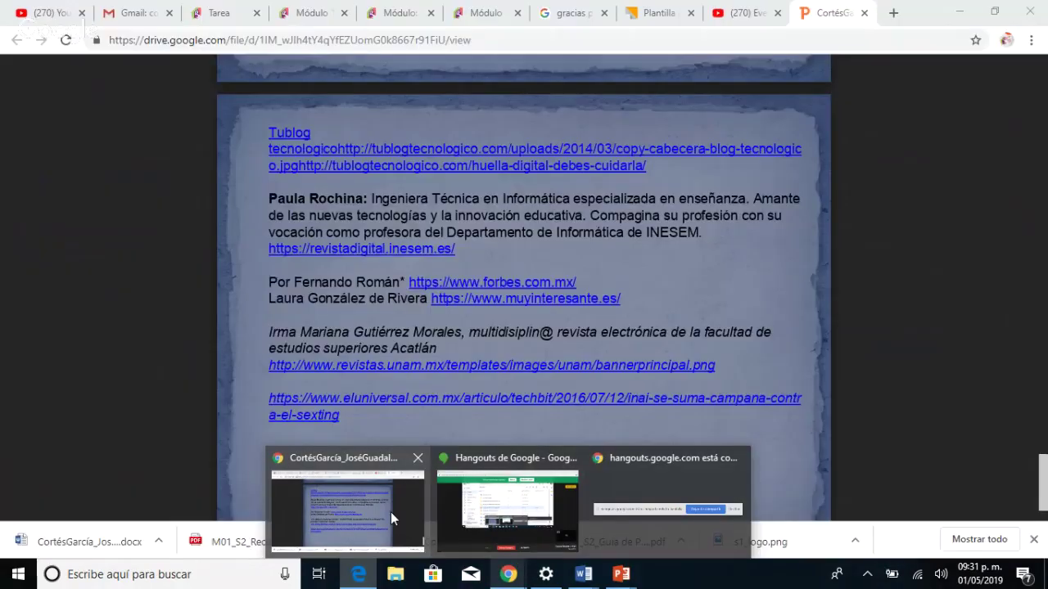
click(391, 512)
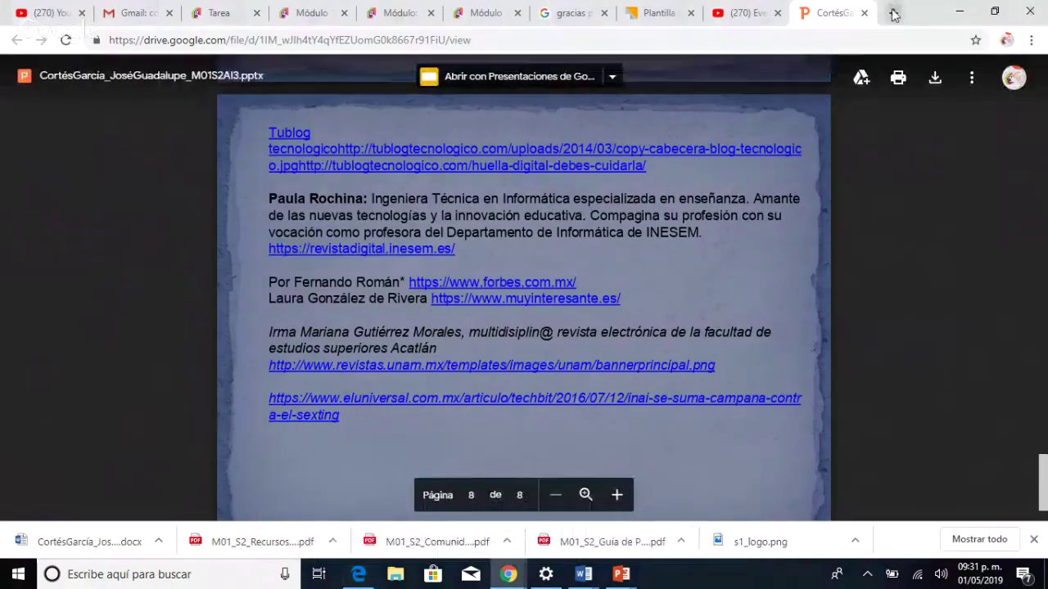
click(891, 14)
key(ctrl+v)
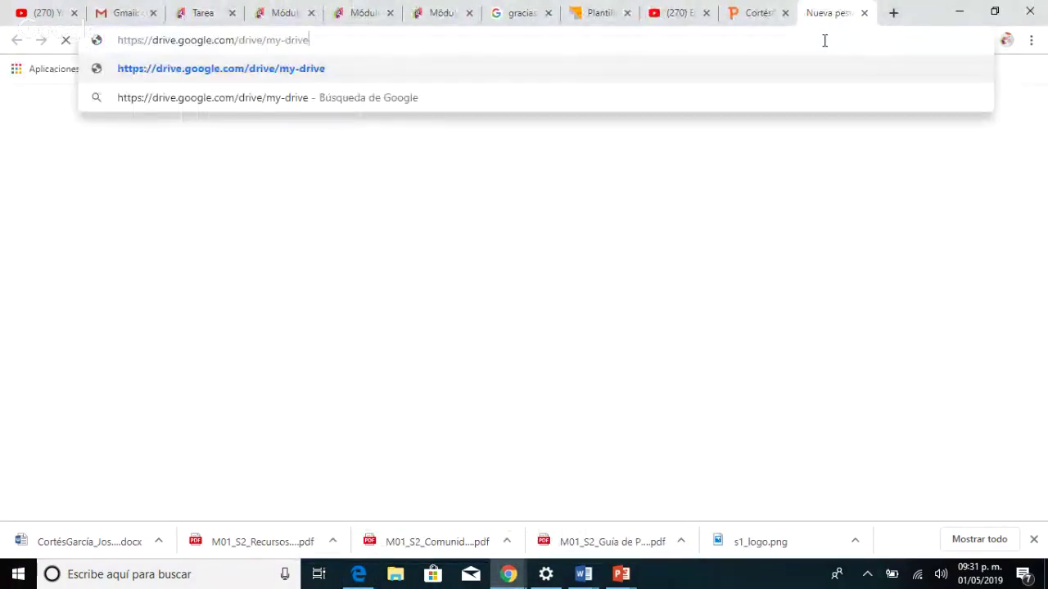
key(Return)
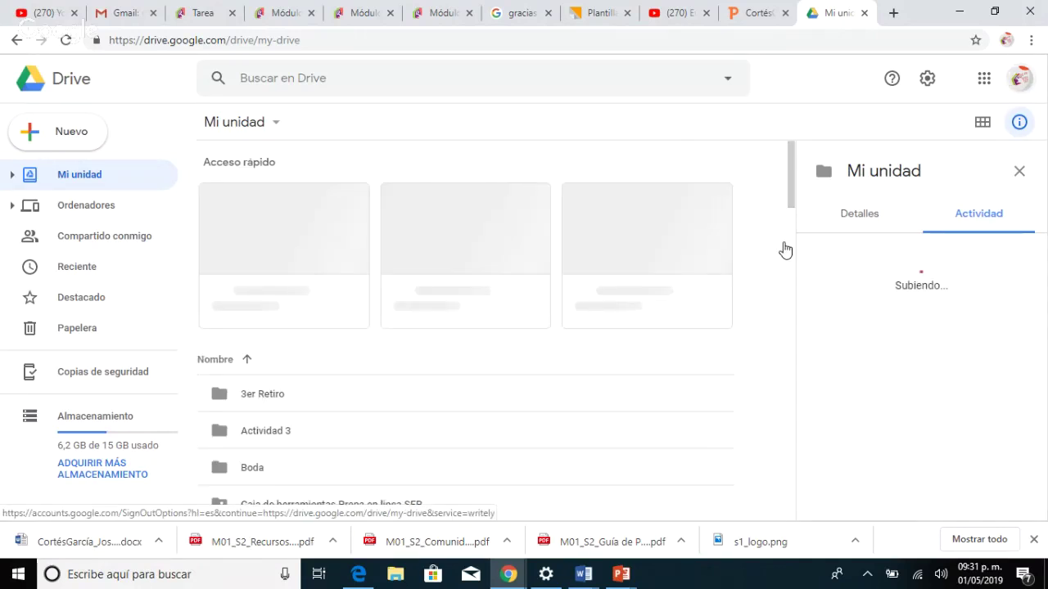
click(1020, 79)
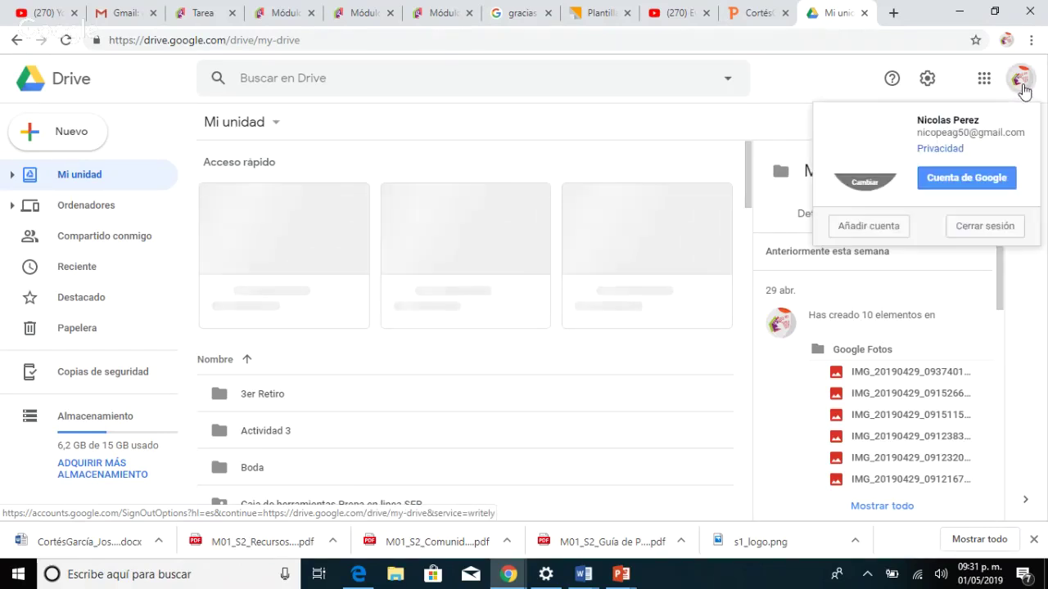
Dismiss the account panel, close the extra Chrome Drive tab, and return to Edge's Mi unidad.
click(834, 95)
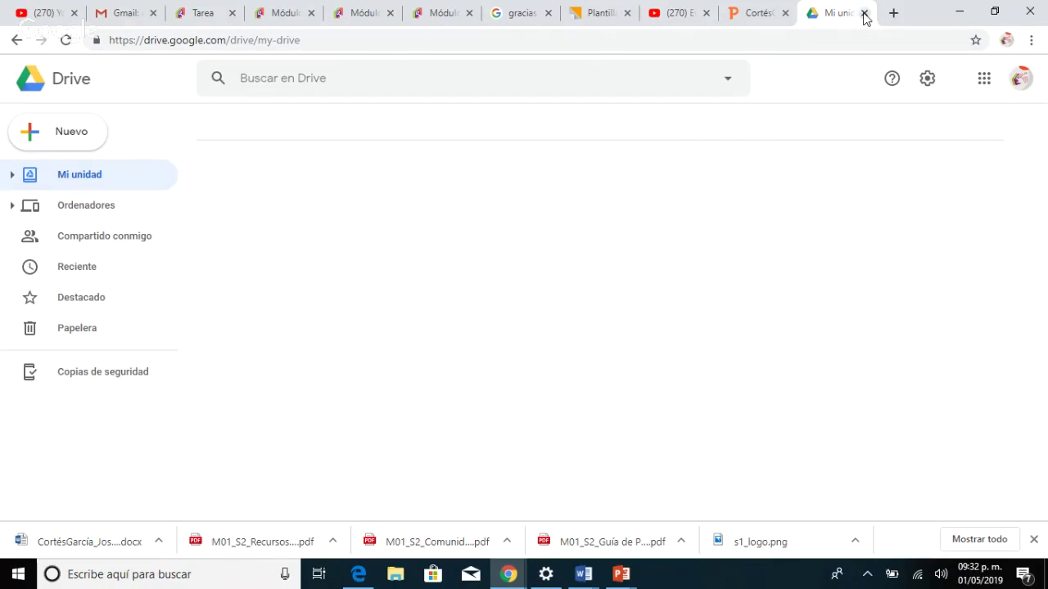
click(865, 13)
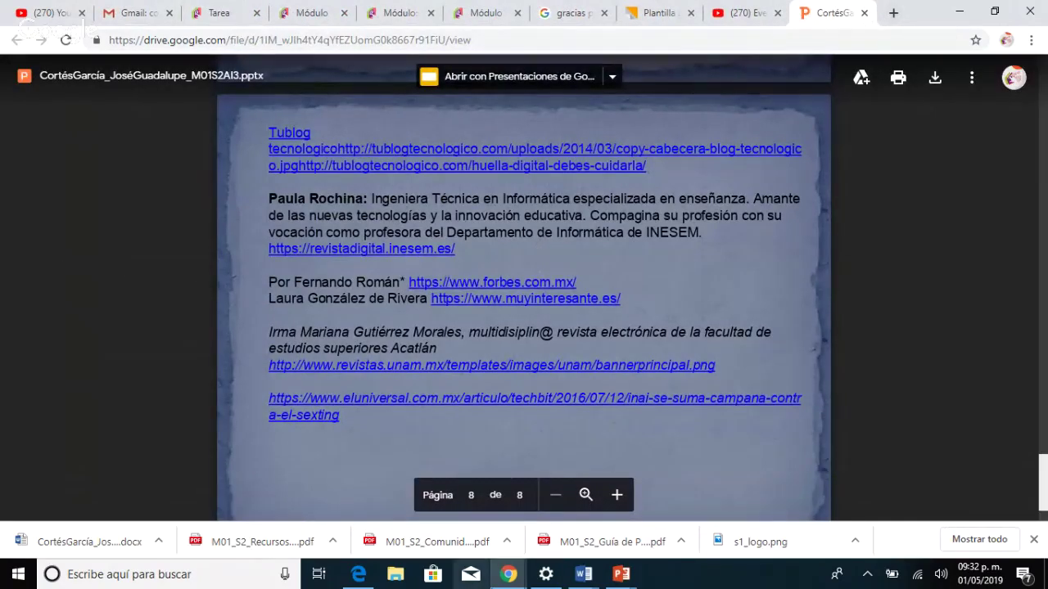
click(347, 578)
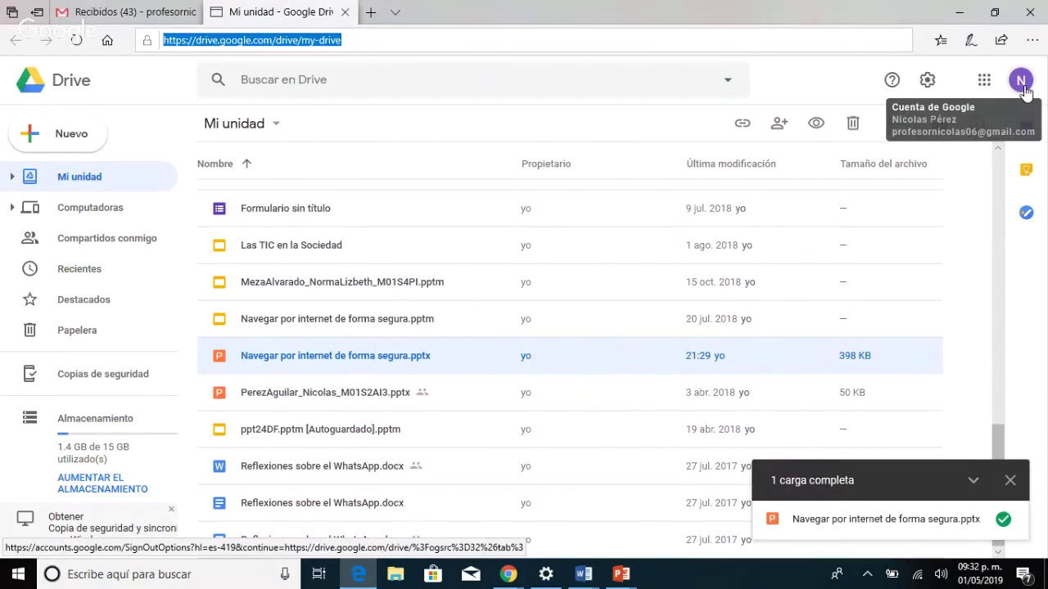
Bring up the context menu for Navegar por internet de forma segura.pptx in Mi unidad.
click(821, 89)
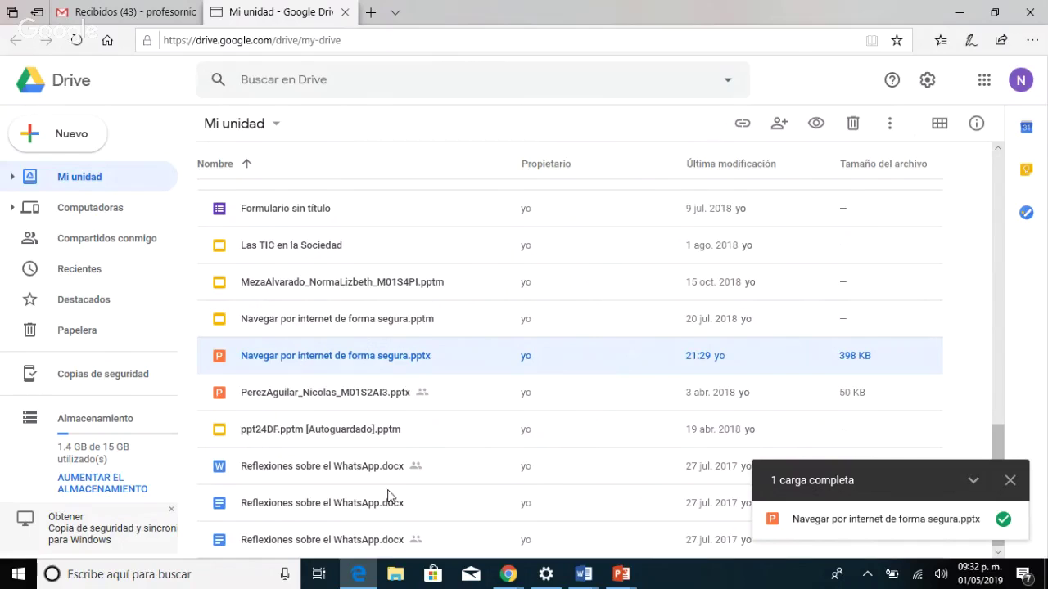
mouse_move(357, 577)
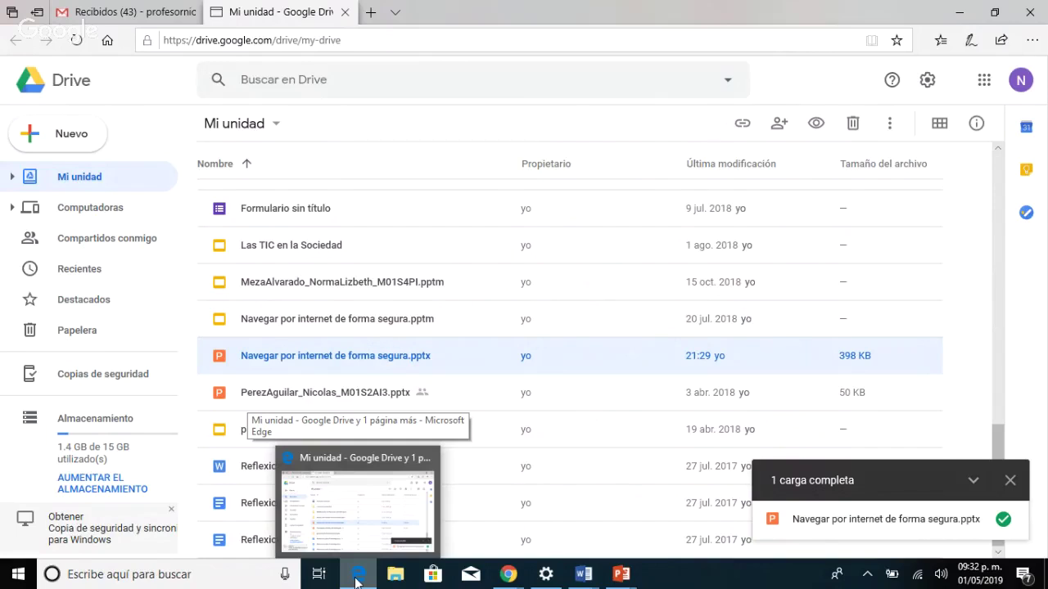
mouse_move(509, 575)
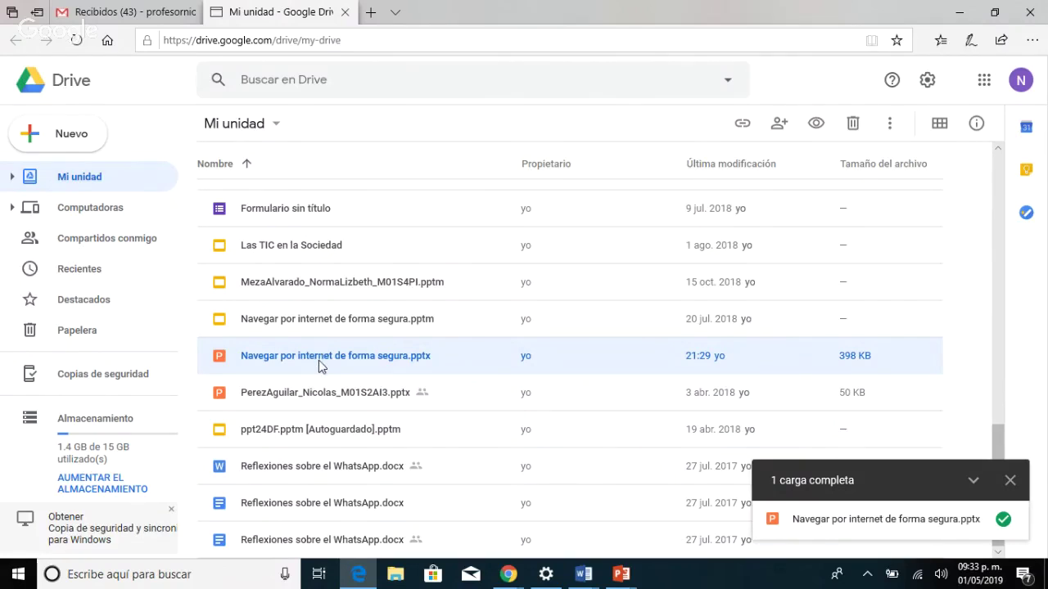
right_click(319, 361)
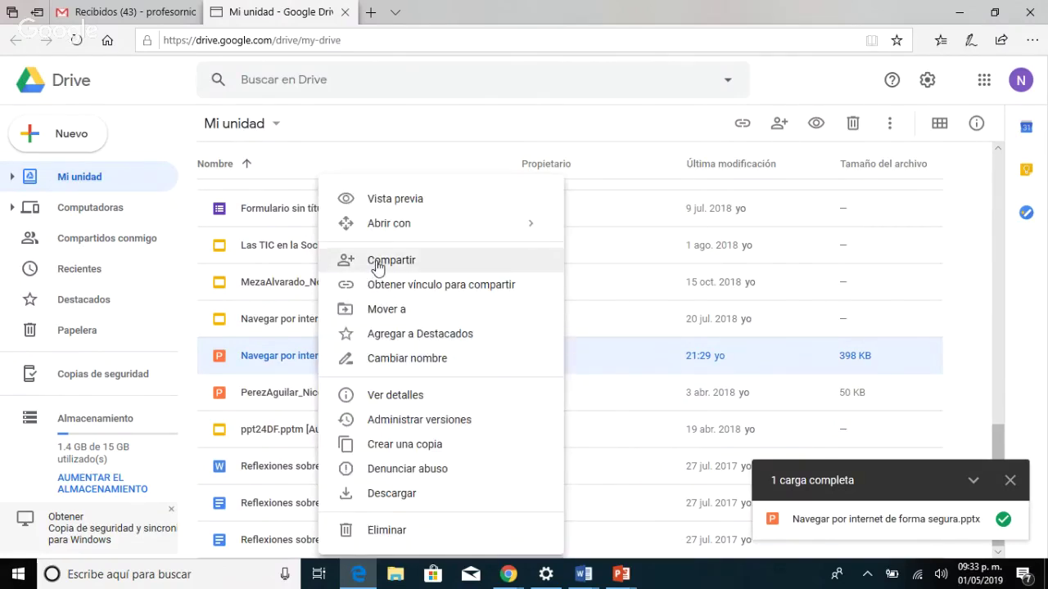
Open the Compartir con otros usuarios dialog for the pptx and review invitee permission levels.
click(377, 262)
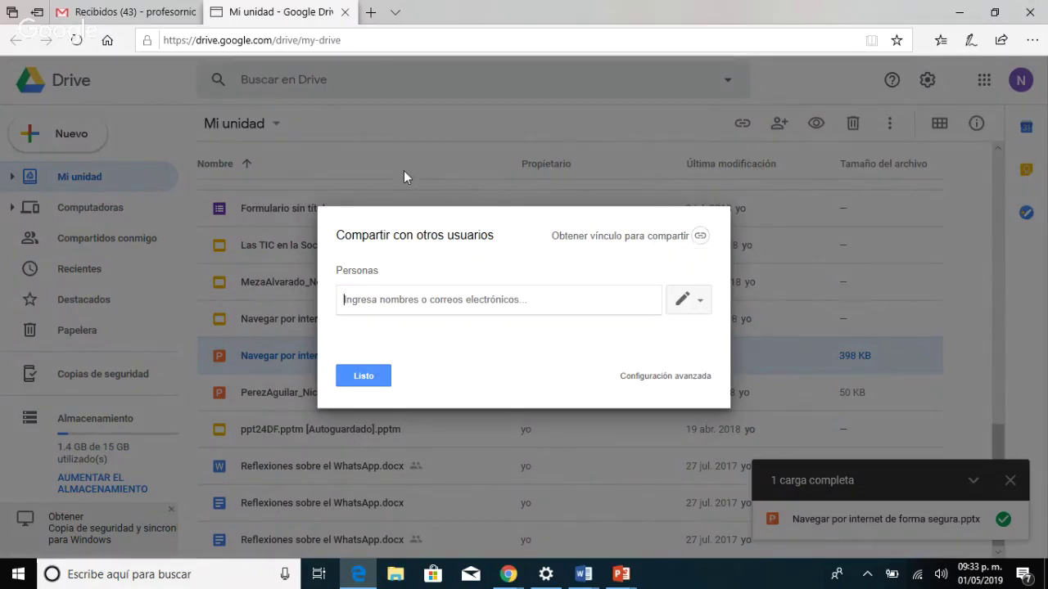
click(357, 378)
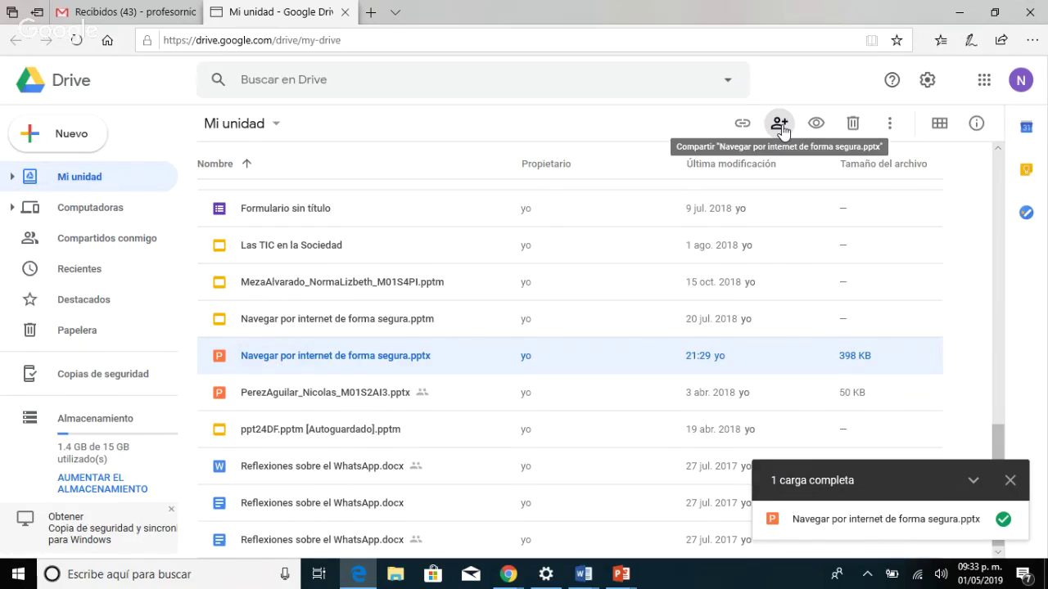
click(779, 126)
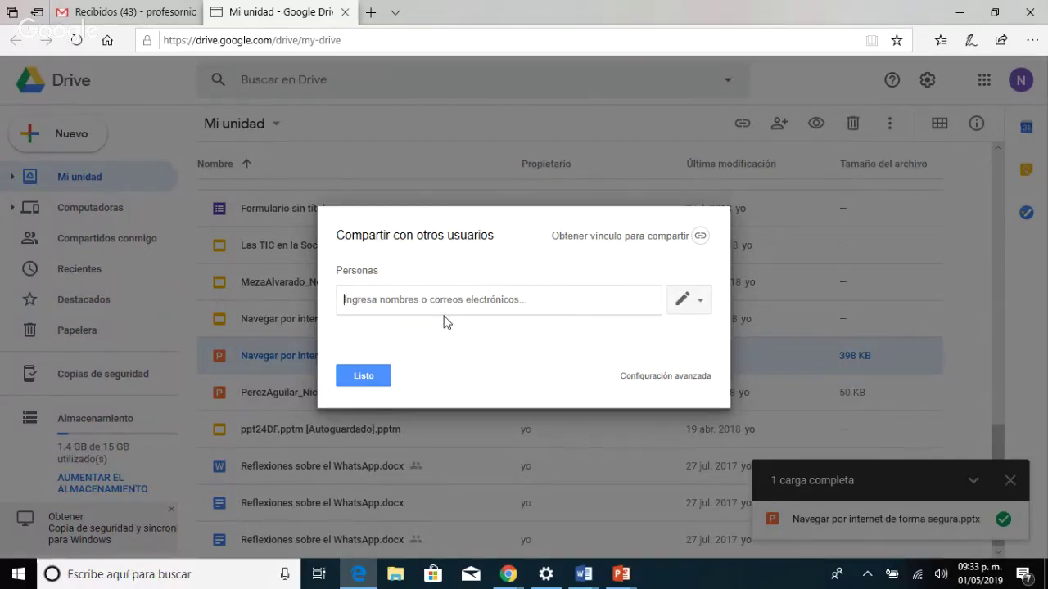
click(698, 302)
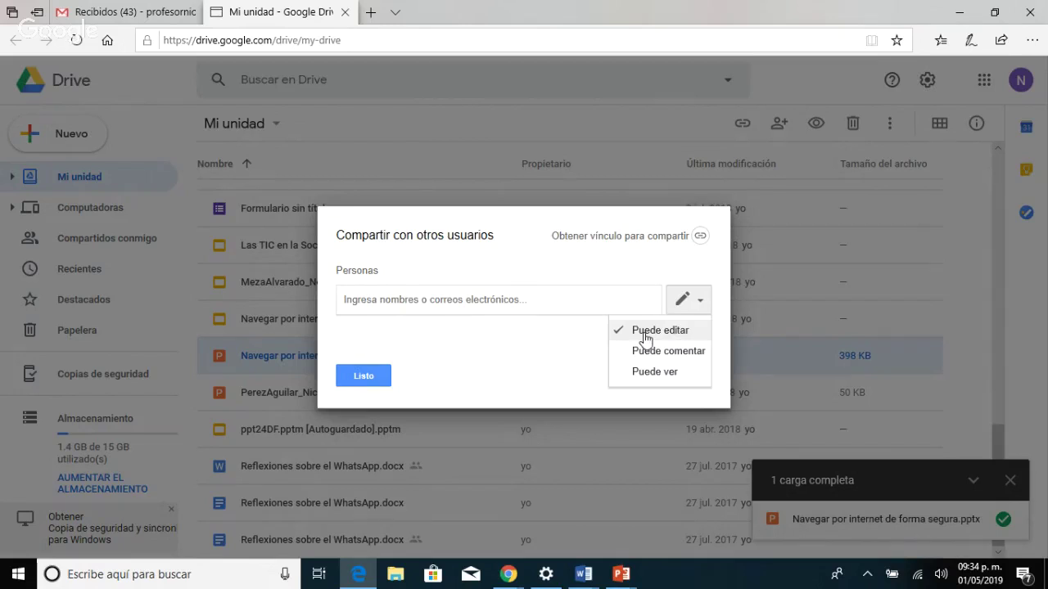
click(587, 302)
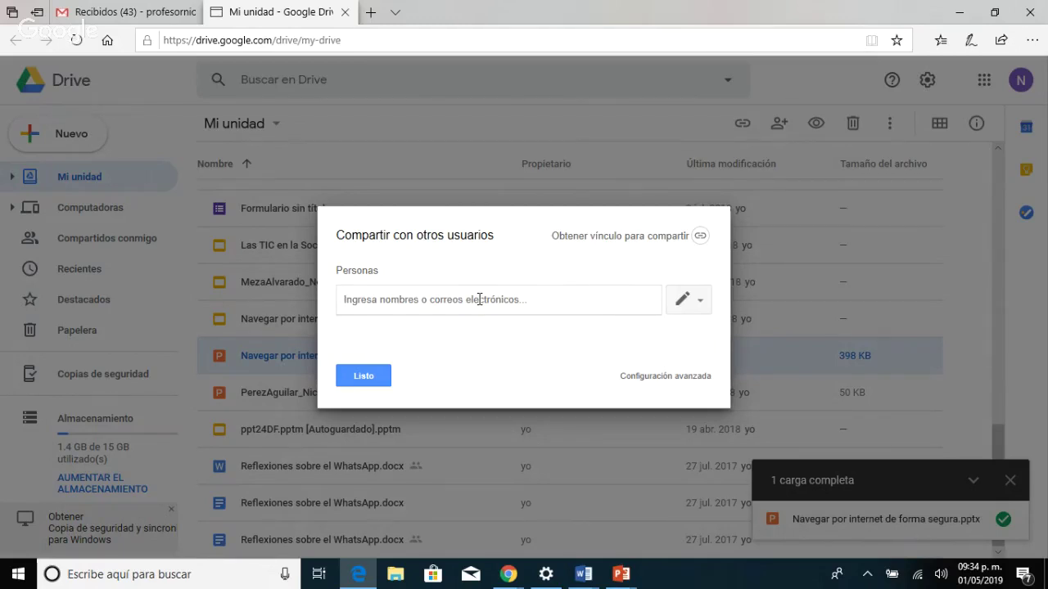
Enable 'Cualquiera con el vínculo puede ver' sharing, copy the link, and return to Documento1 in Word.
click(701, 237)
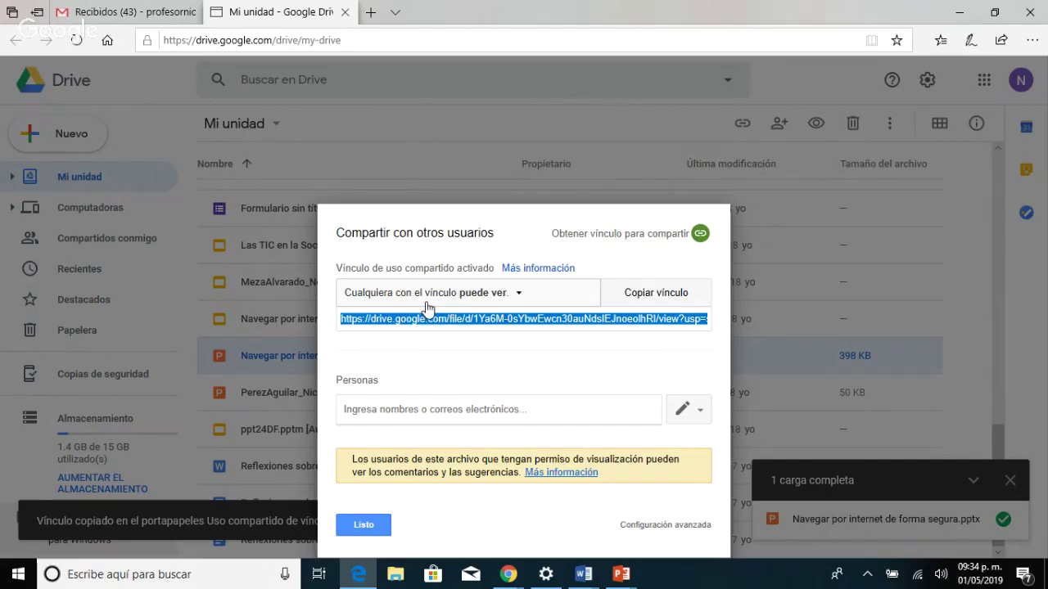
click(516, 297)
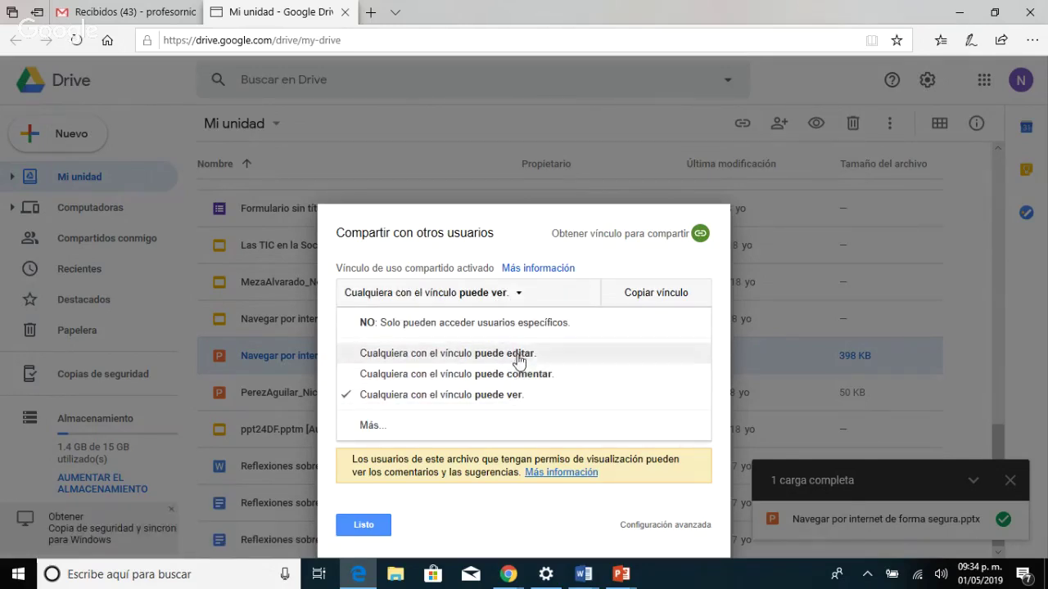
click(516, 296)
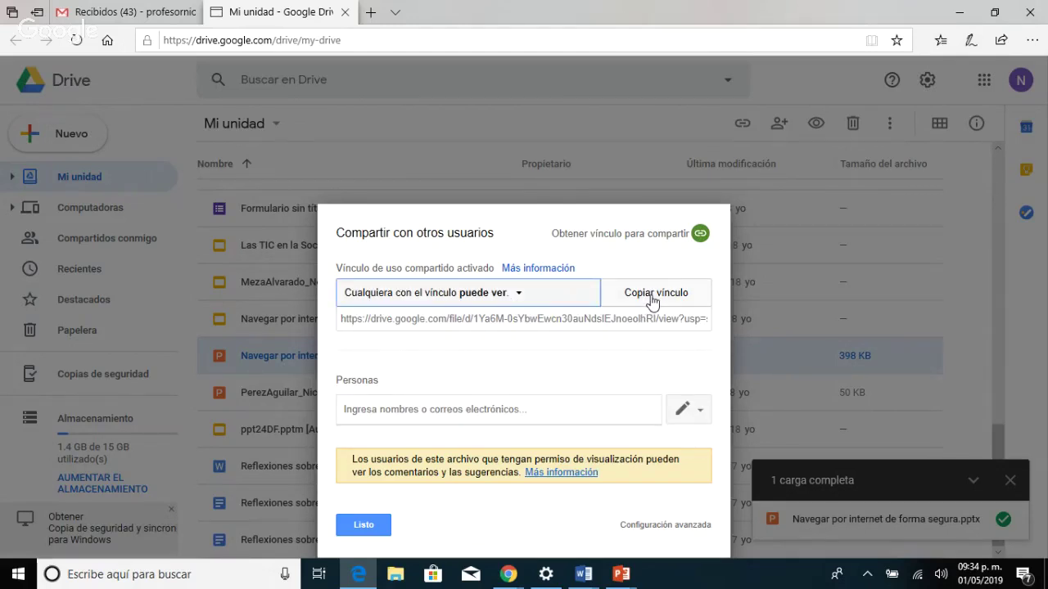
click(544, 407)
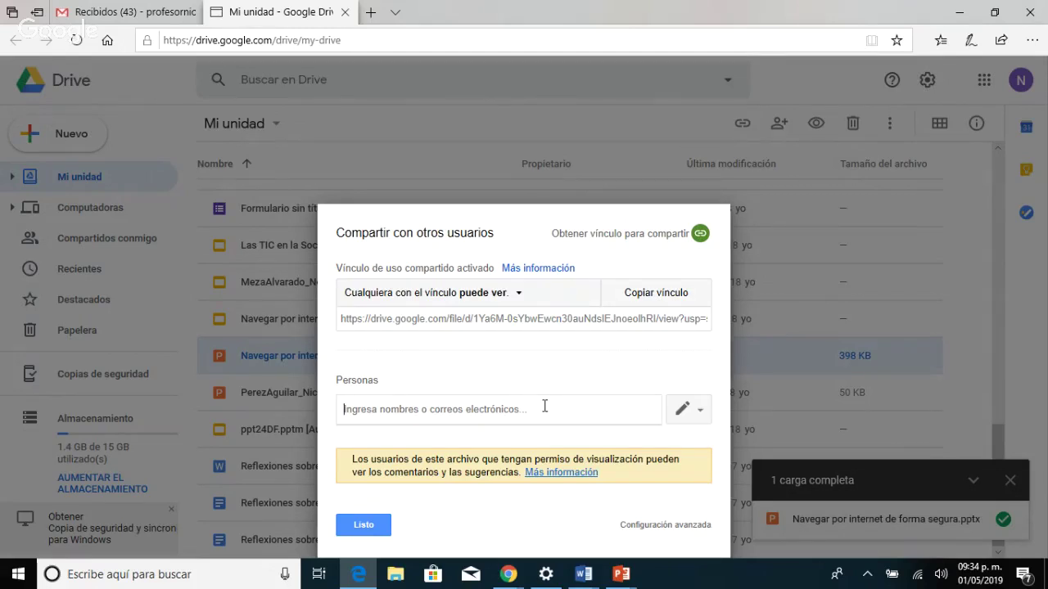
click(653, 301)
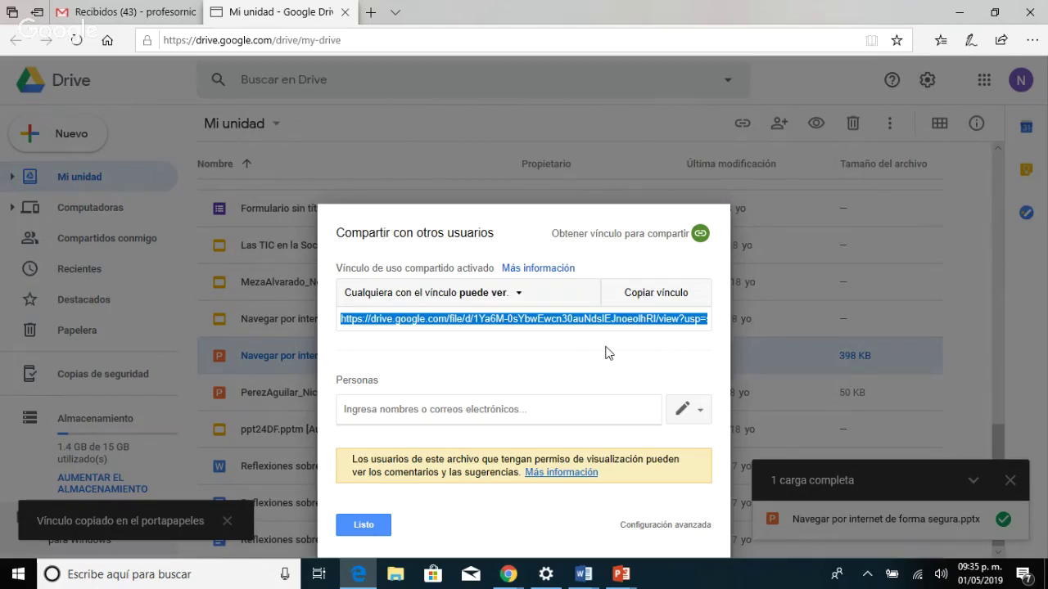
mouse_move(583, 573)
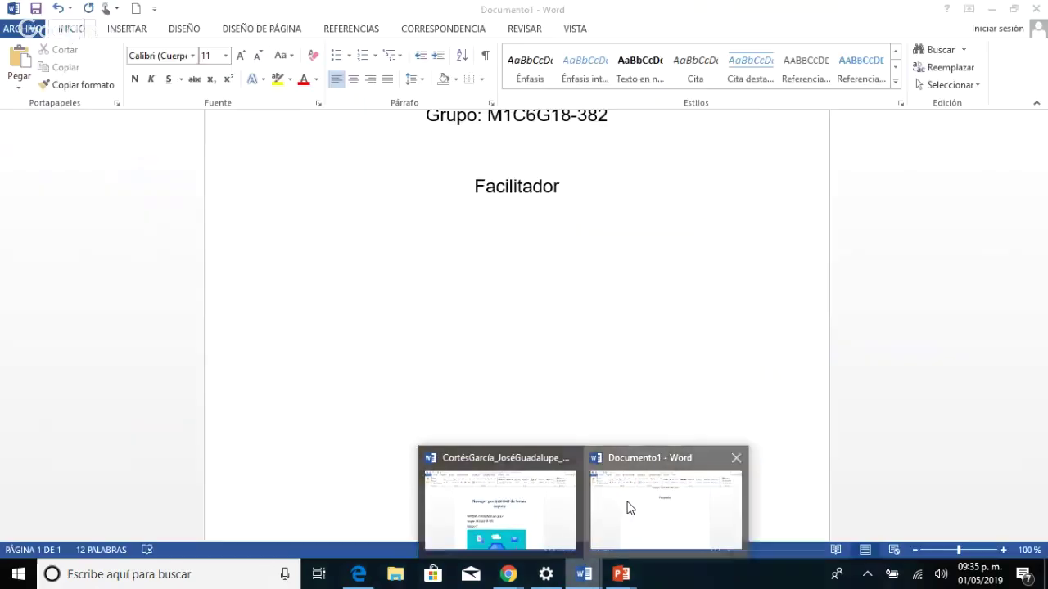
click(628, 508)
Add 'Enlace para presentación' under Facilitador and paste the Drive link as plain text, removing its hyphen.
click(481, 240)
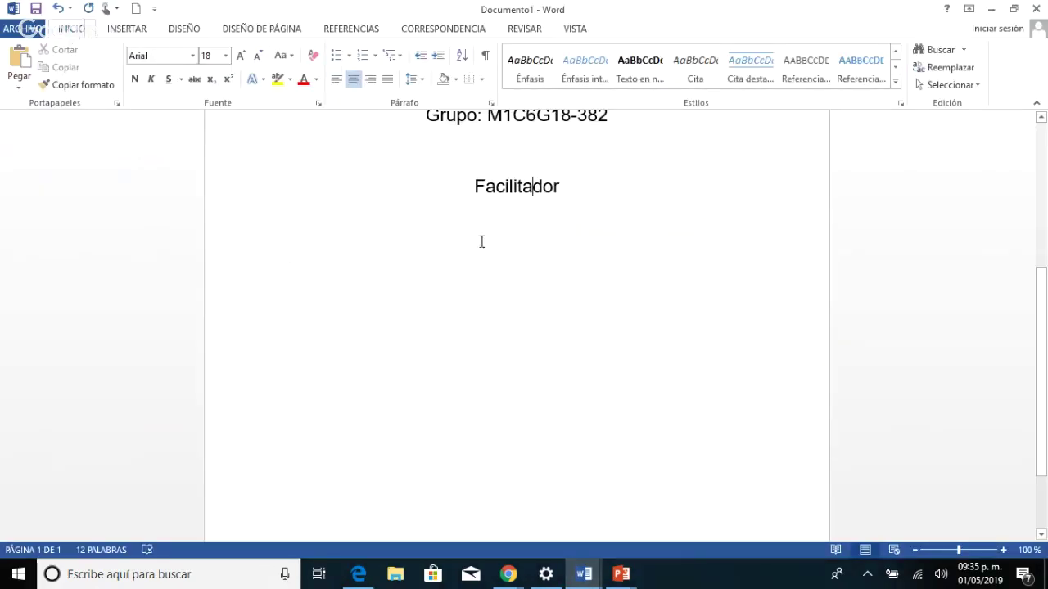
click(573, 189)
key(Return)
text(Enlace )
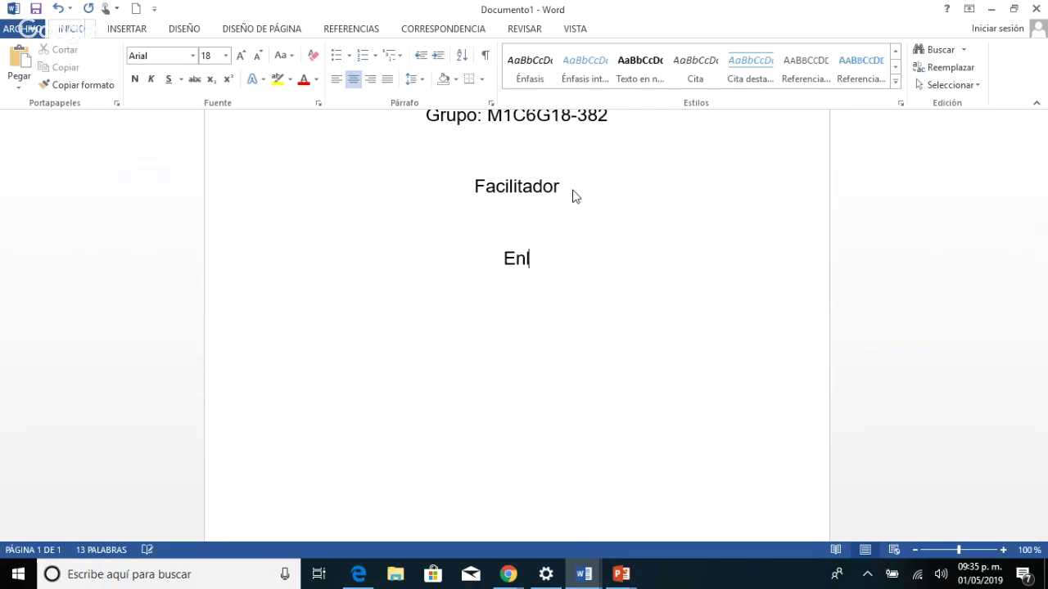
text(pa)
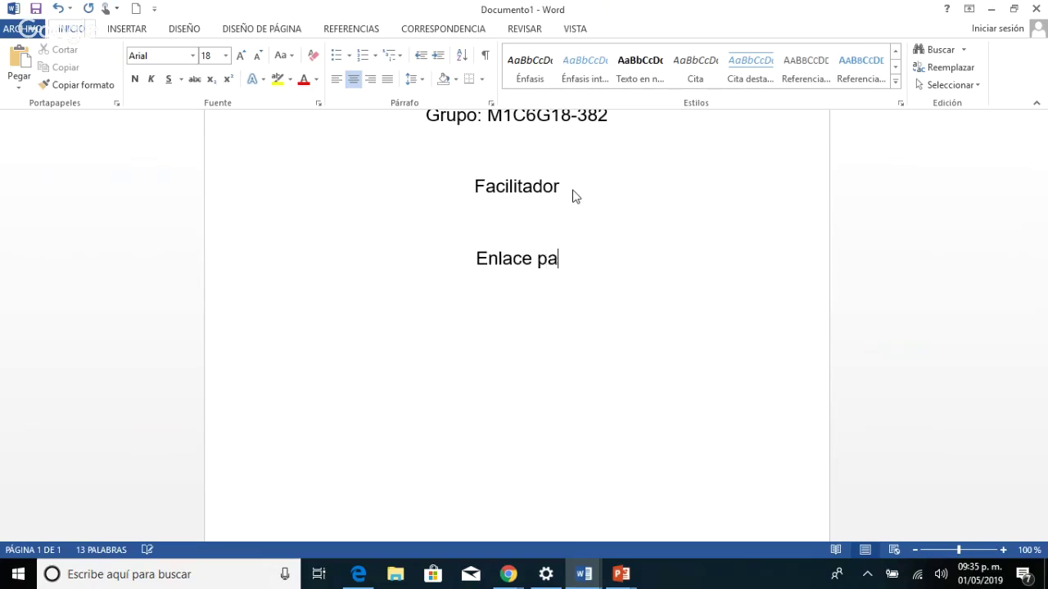
text(ra present)
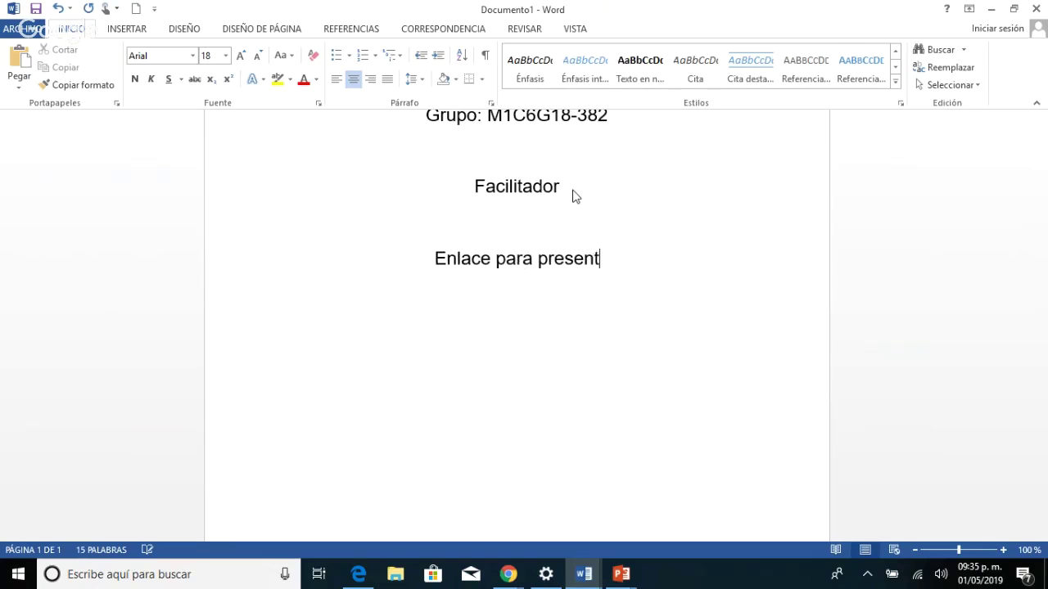
text(ación)
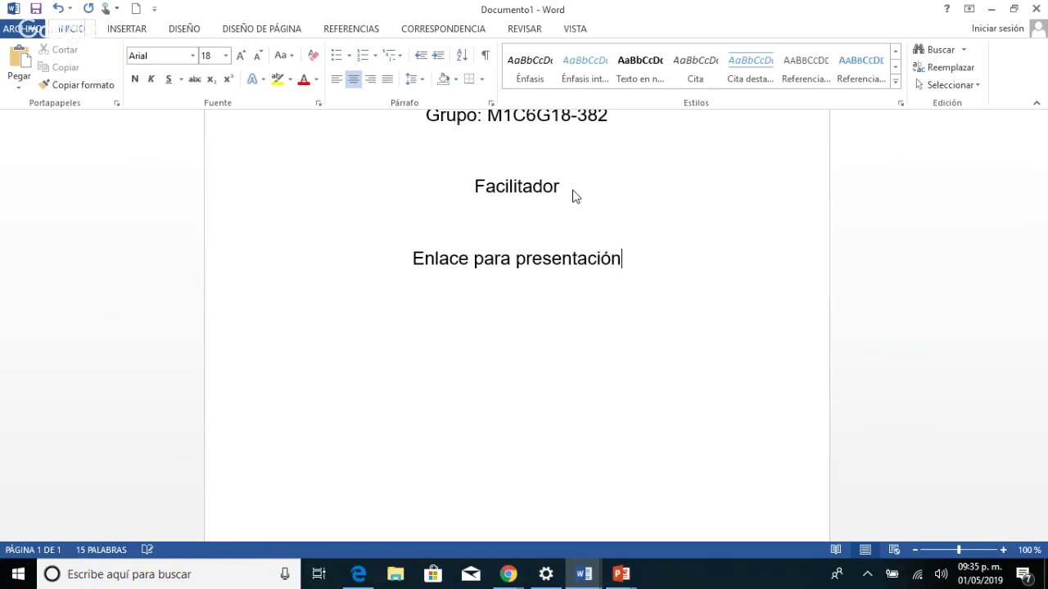
key(Return)
key(Return)
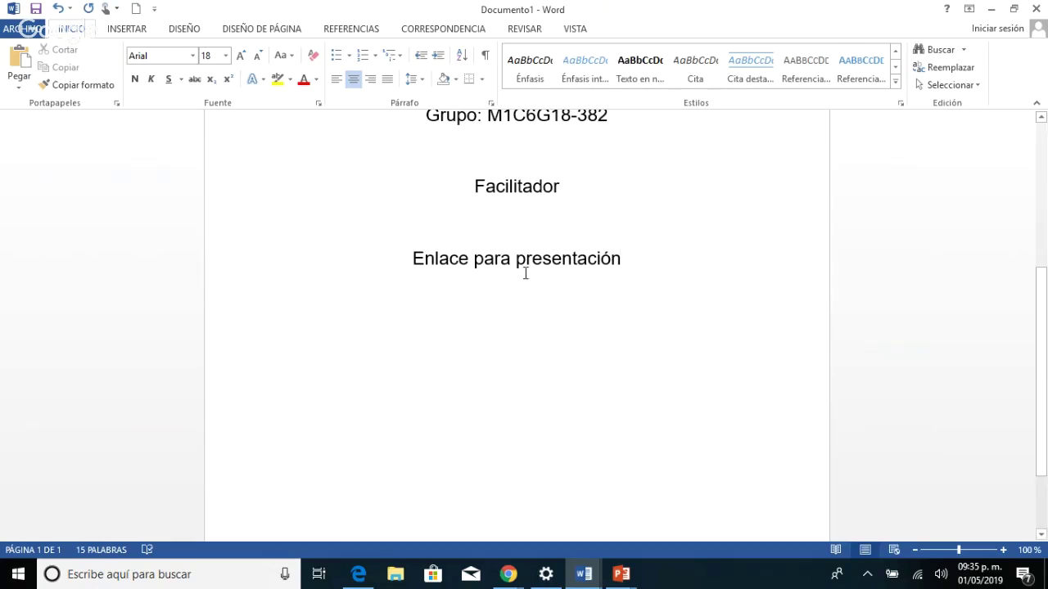
right_click(518, 324)
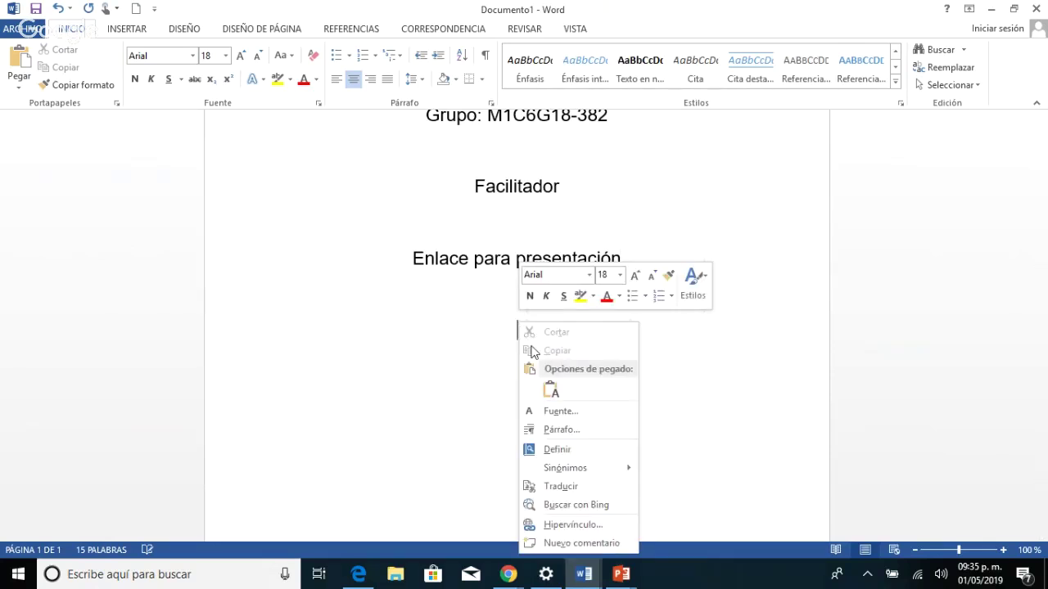
click(549, 391)
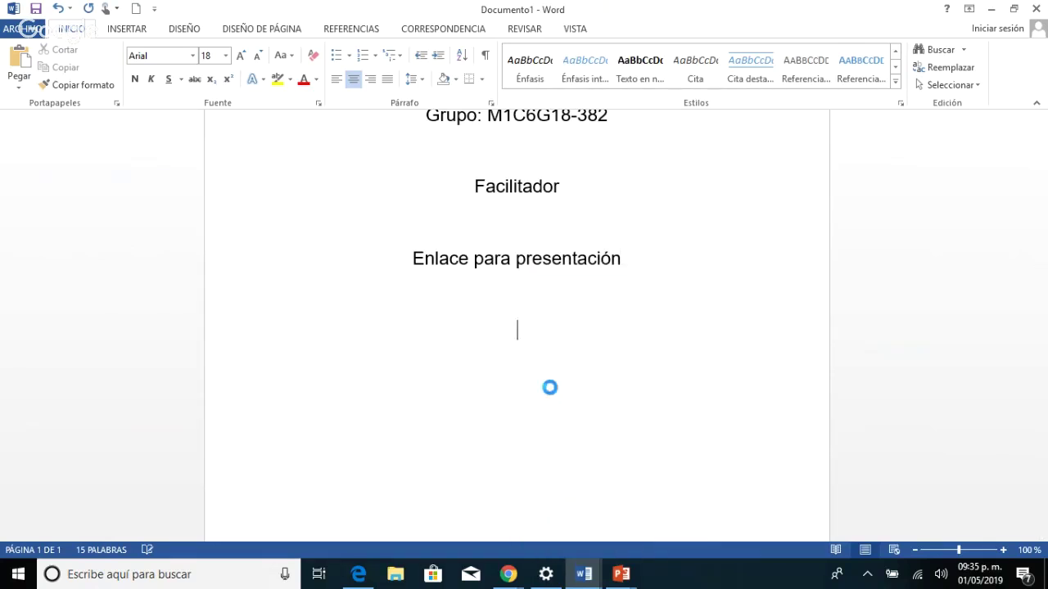
click(304, 394)
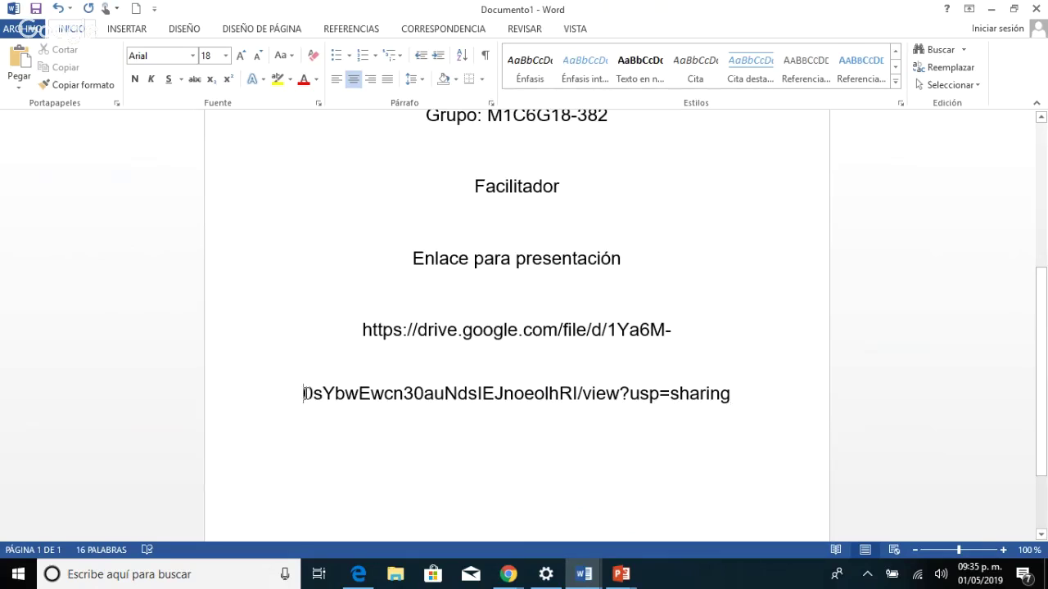
key(BackSpace)
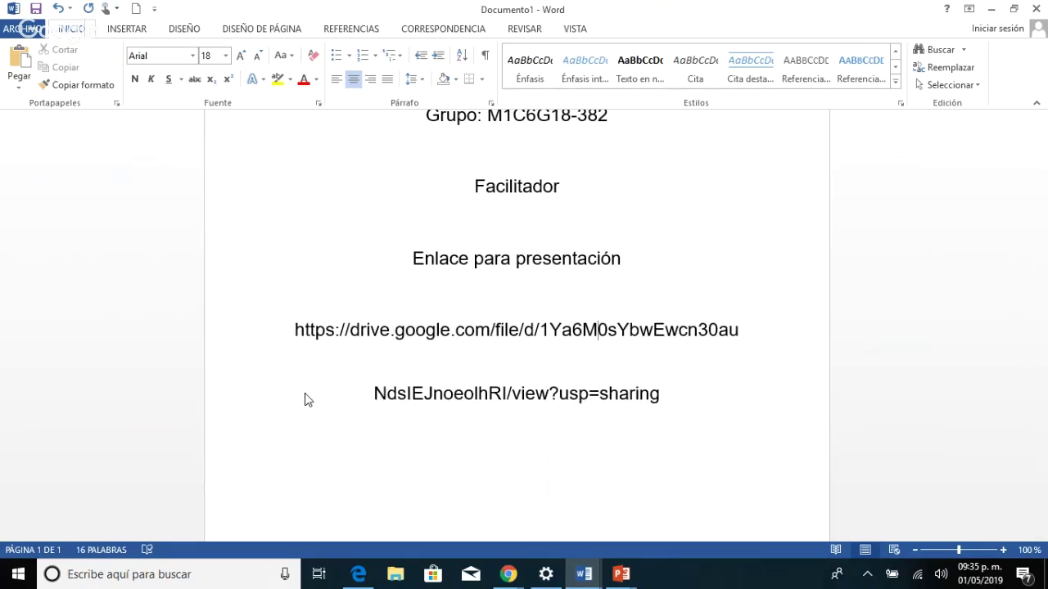
Set the pasted link to 1.0 line spacing and press Enter after it to make it clickable.
click(442, 416)
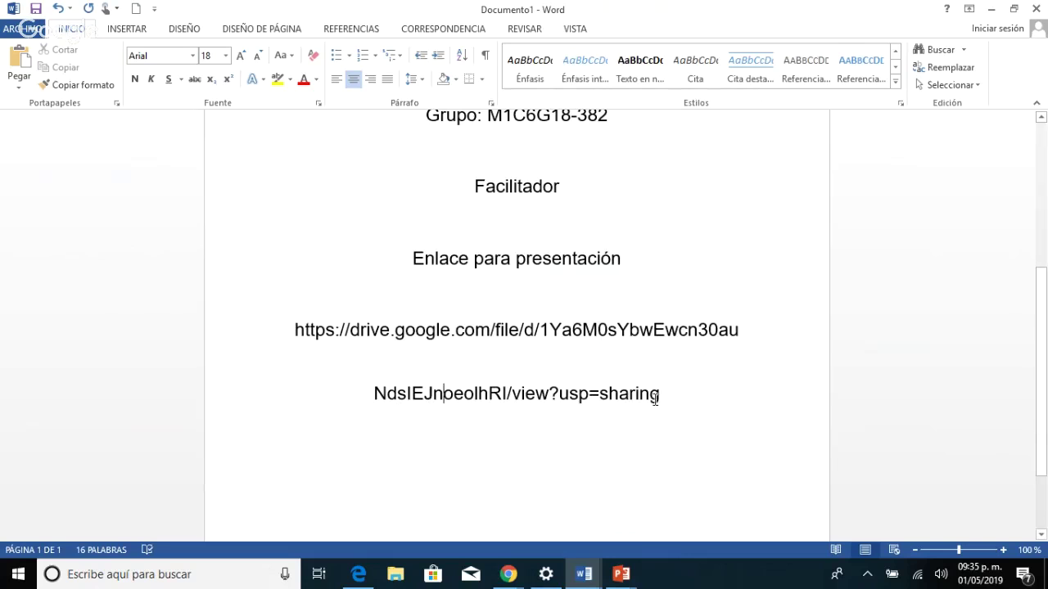
drag(658, 396, 318, 361)
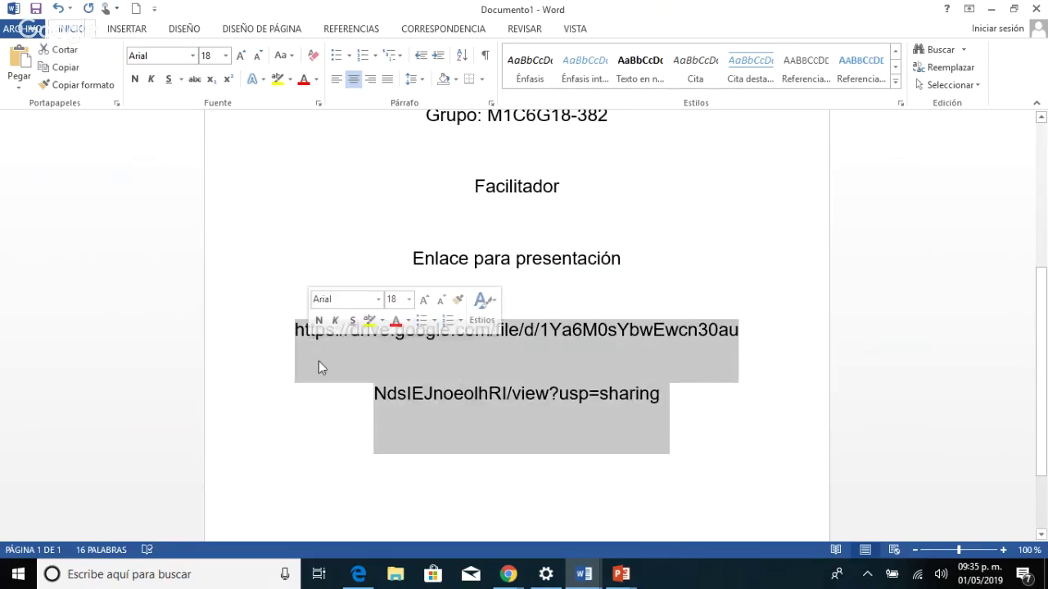
click(375, 396)
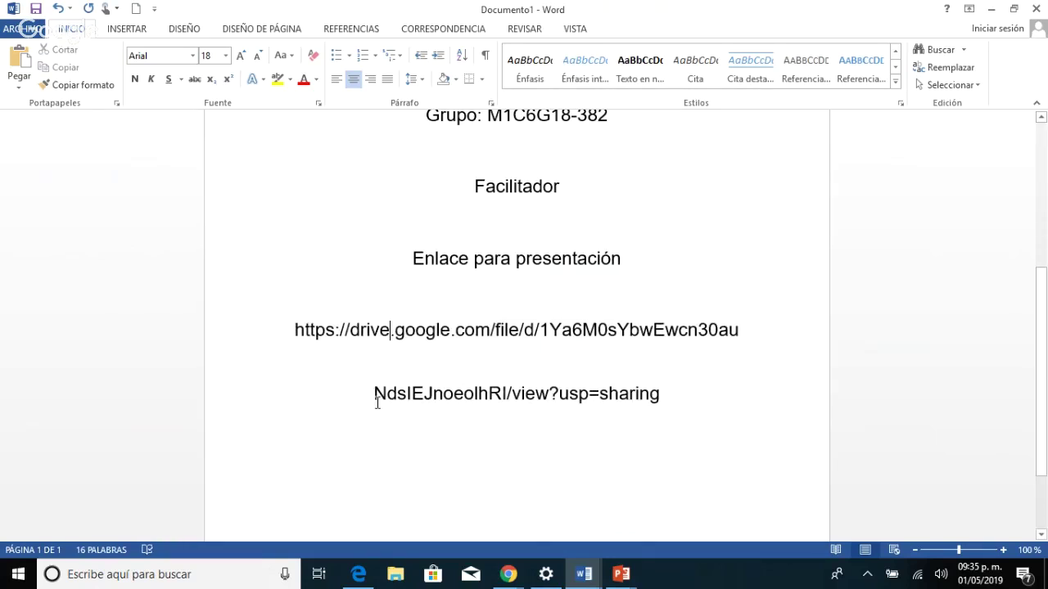
drag(661, 396, 294, 332)
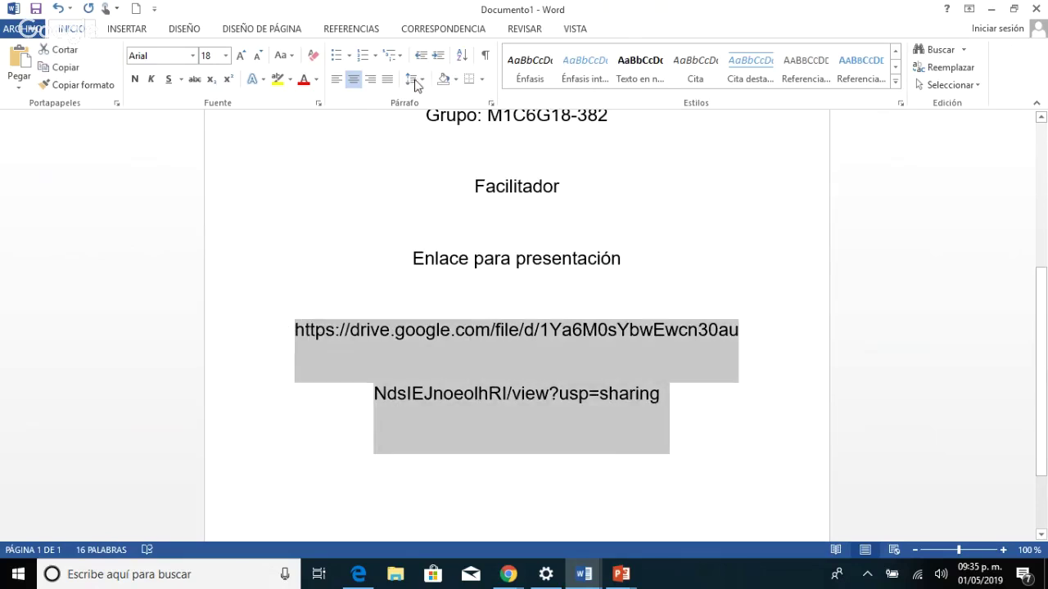
click(422, 81)
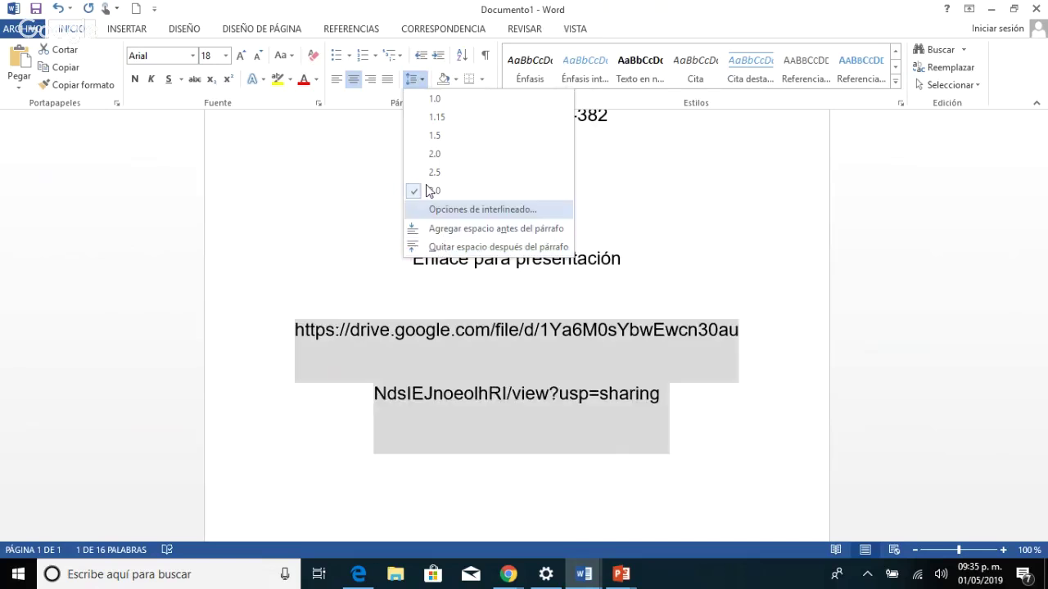
click(434, 99)
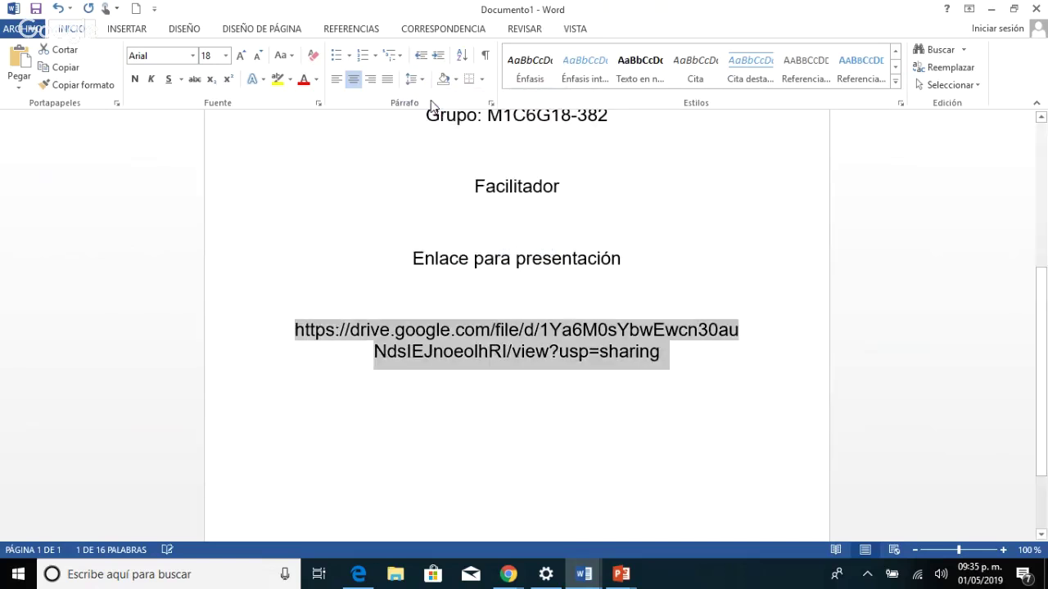
click(533, 423)
click(661, 354)
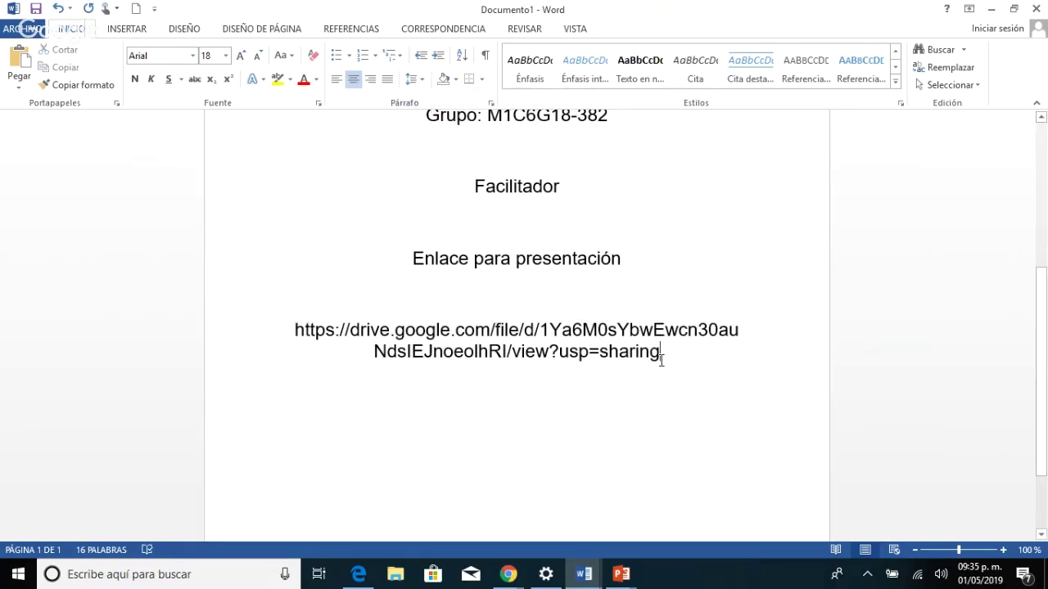
key(Return)
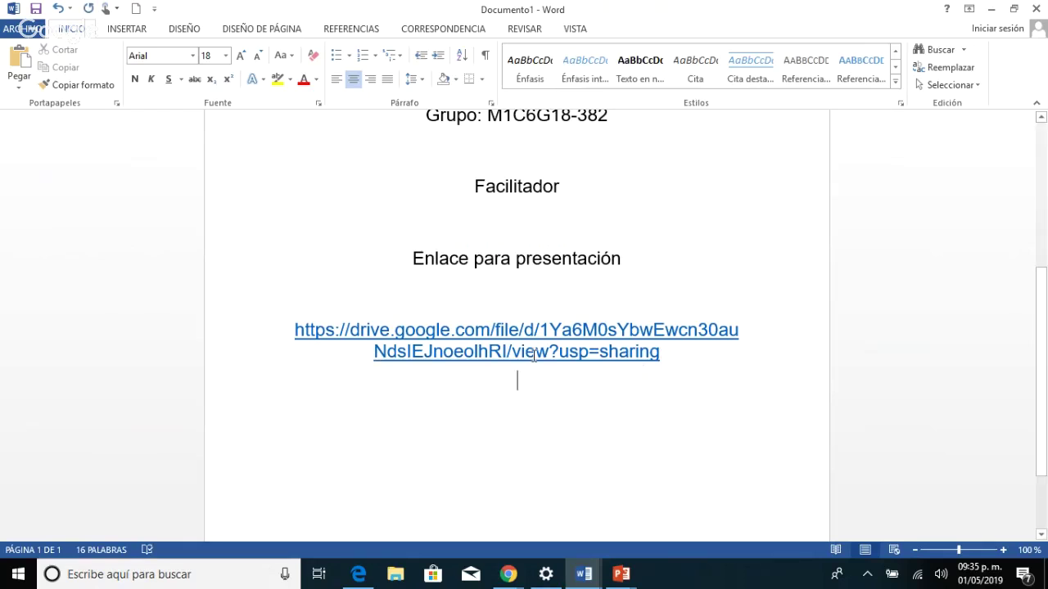
Undo the automatic hyperlink conversion and select both lines of the Drive link.
click(673, 359)
key(ctrl+z)
key(ctrl+z)
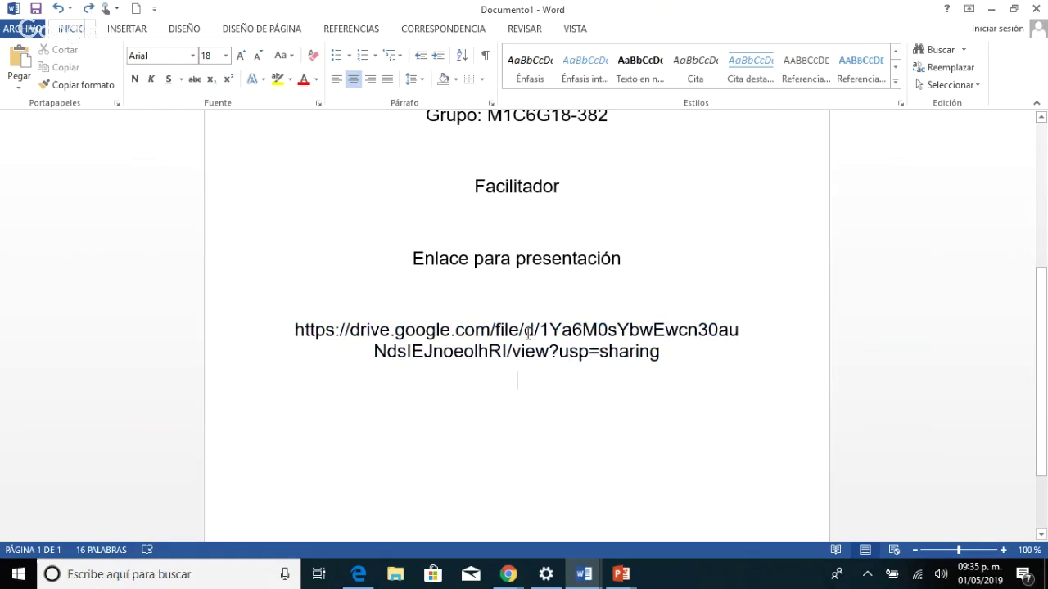
key(ctrl+z)
key(ctrl+z)
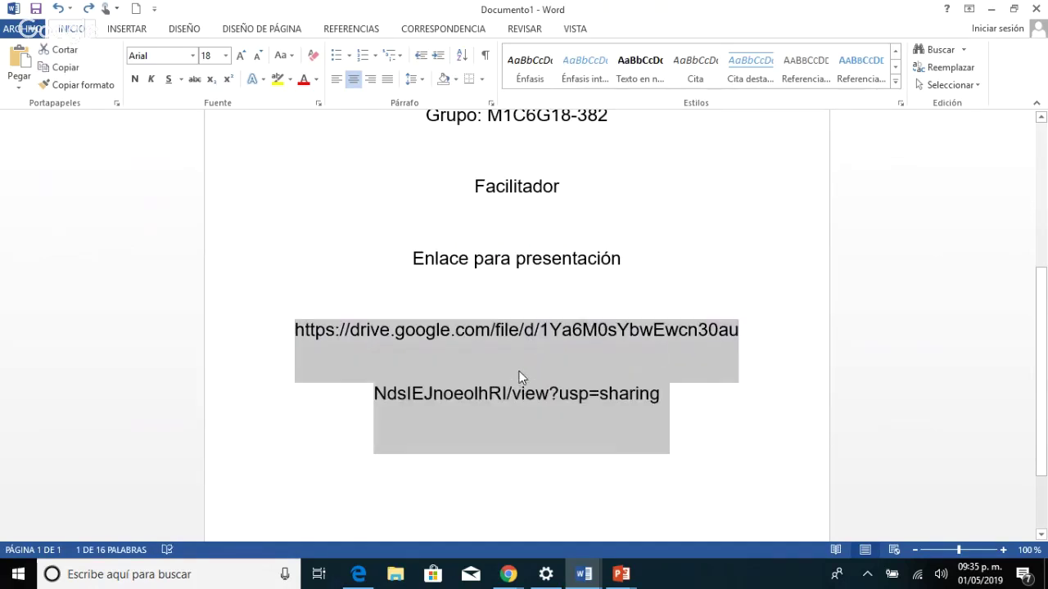
click(519, 371)
drag(666, 395, 298, 315)
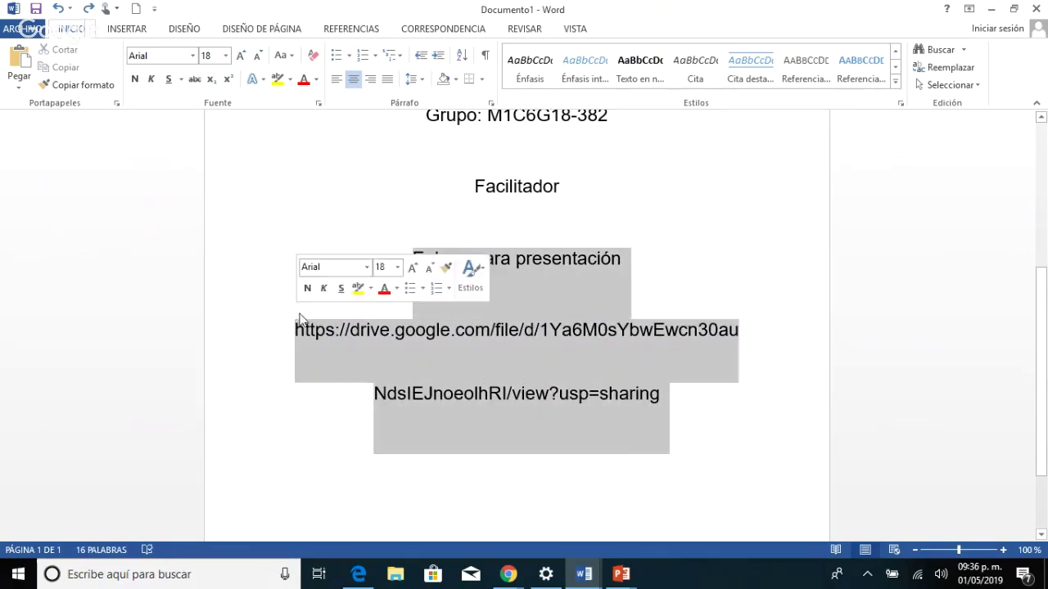
click(666, 411)
drag(581, 379, 297, 316)
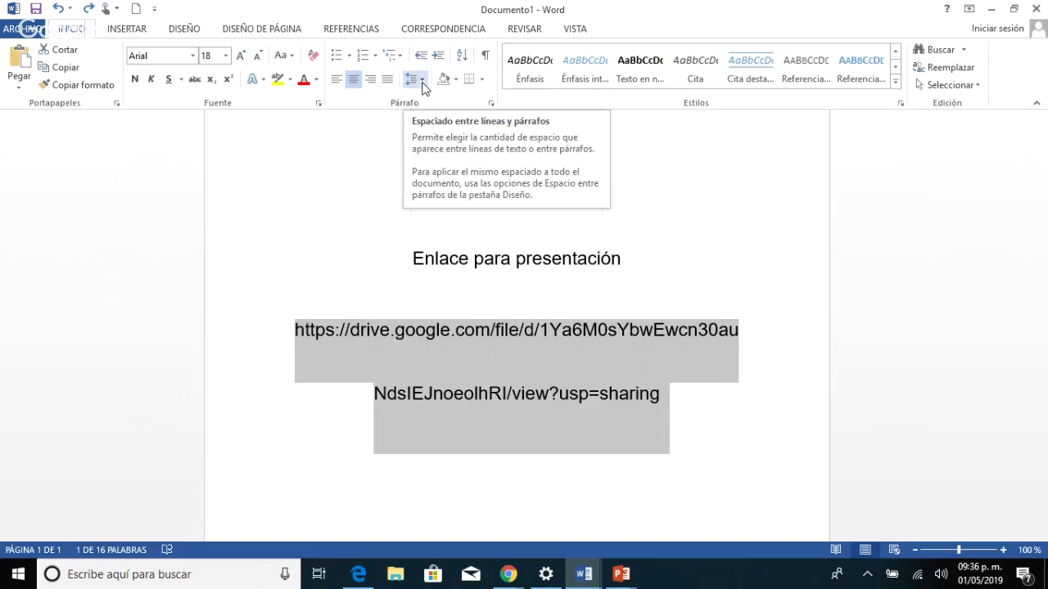
Give the link 1.0 line spacing, then re-create the hyperlink and add two empty lines below.
click(423, 82)
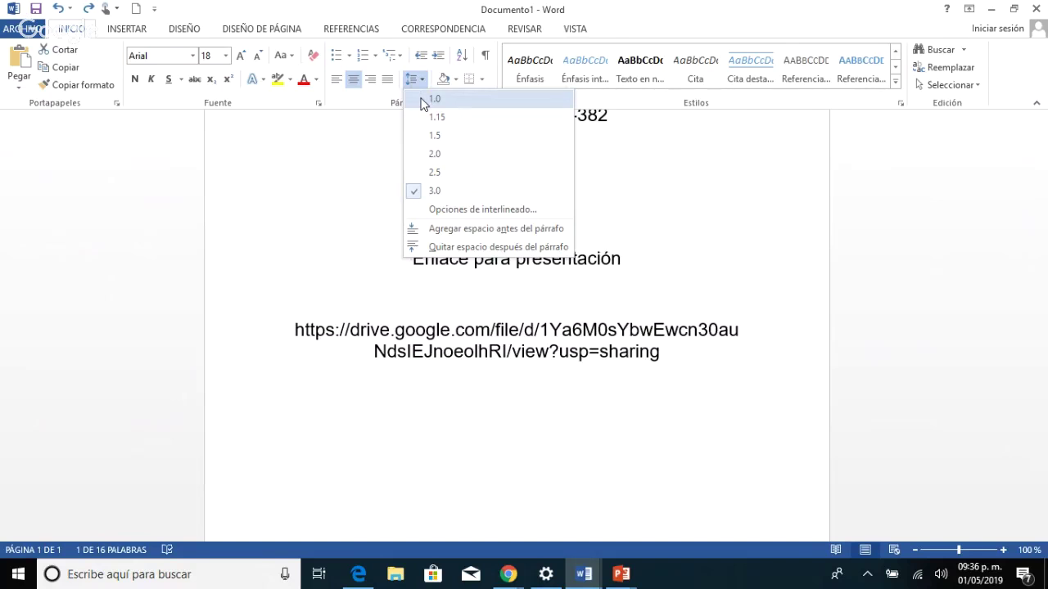
click(424, 100)
click(421, 81)
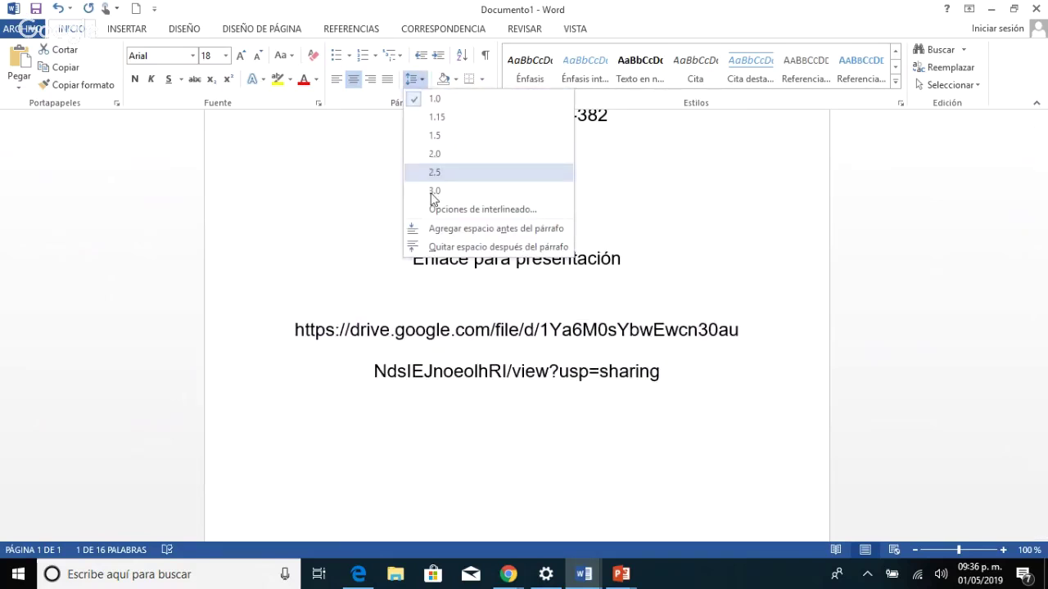
click(424, 101)
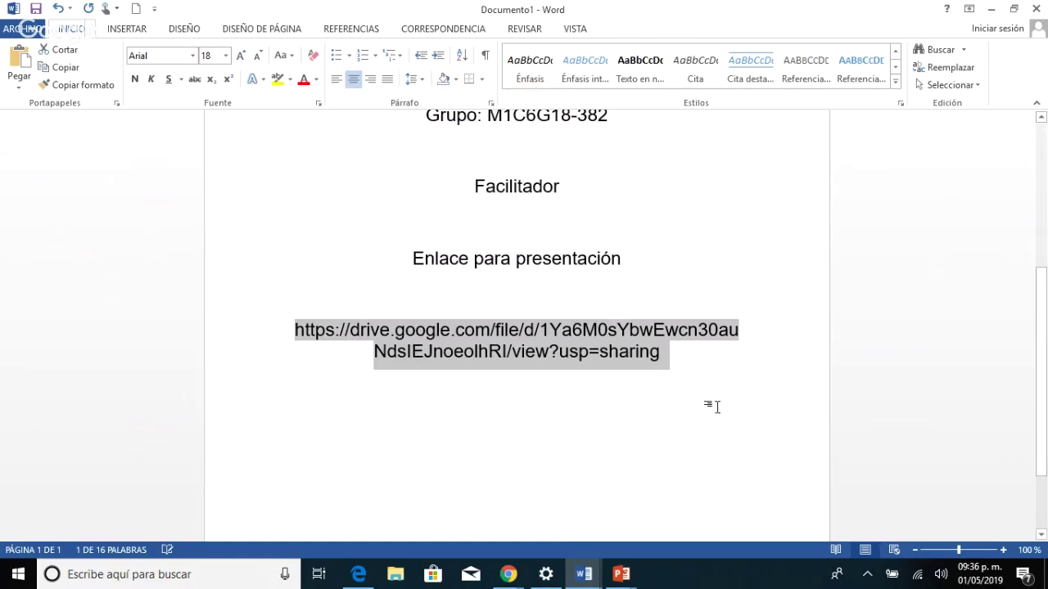
click(665, 362)
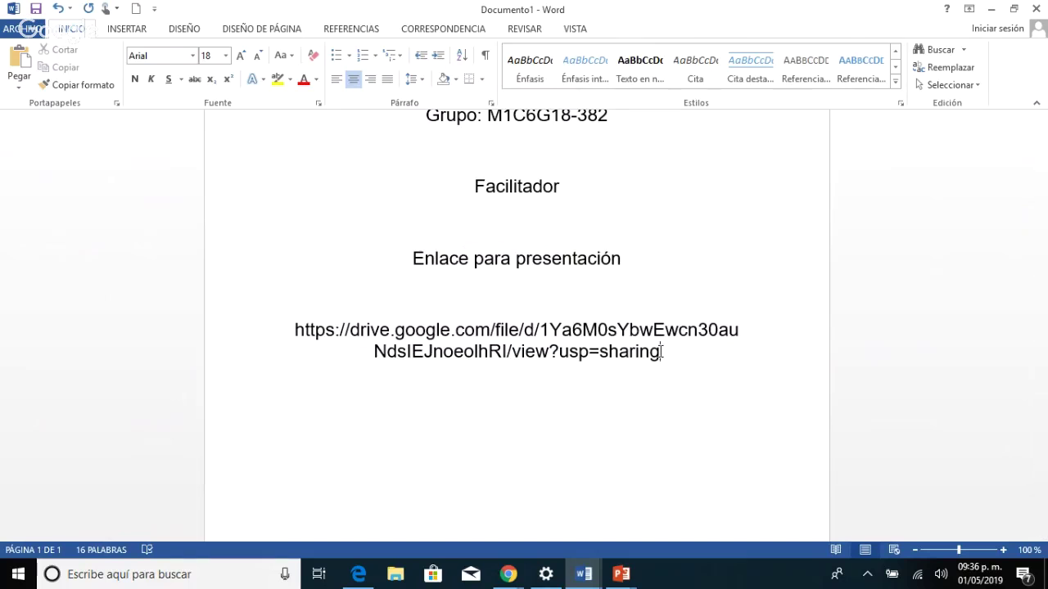
key(Return)
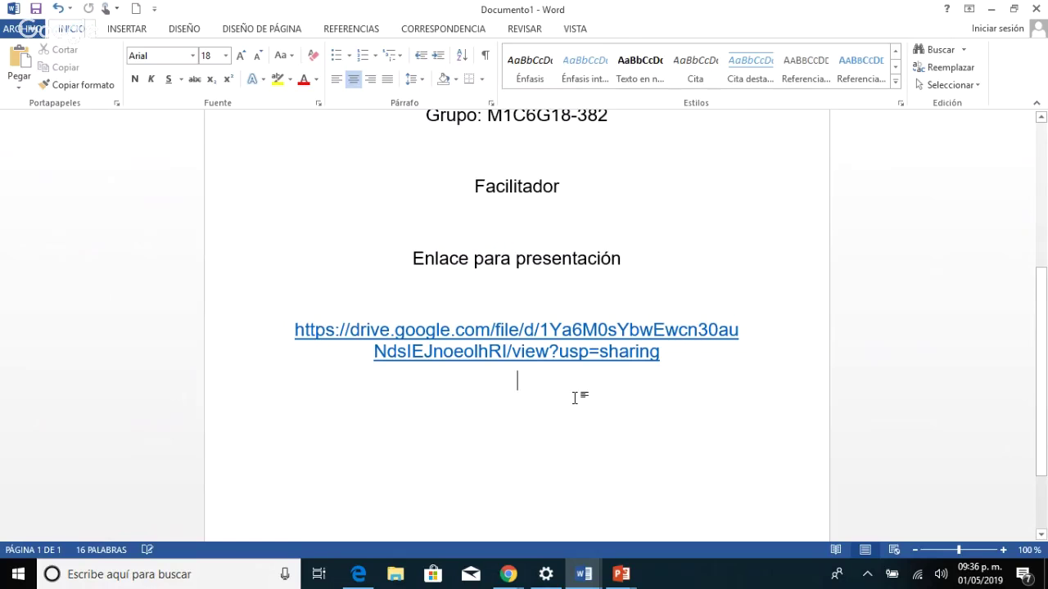
key(Return)
key(Return)
scroll(540, 471, up, 1)
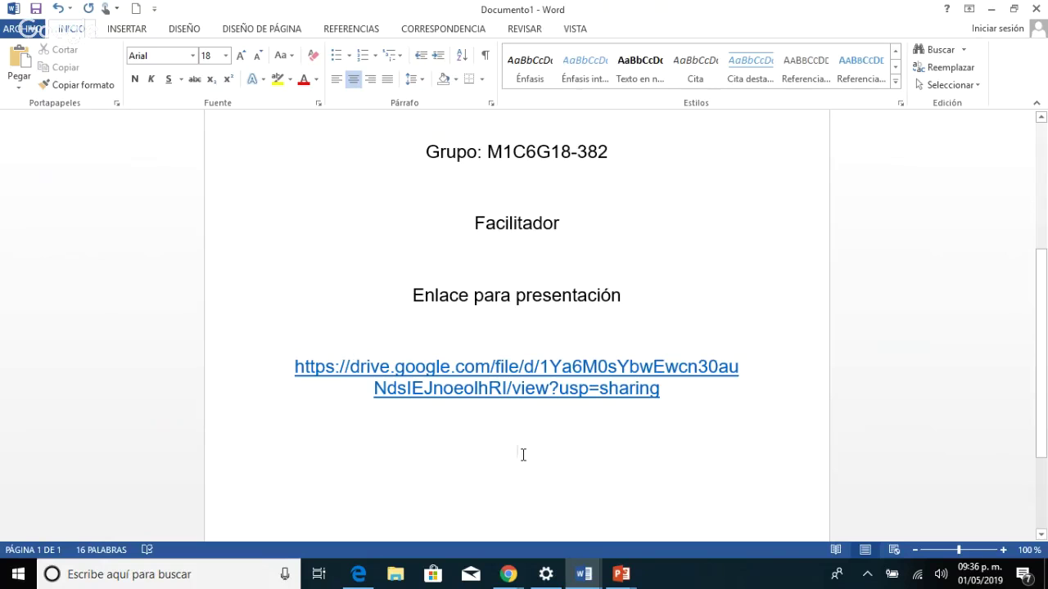
Test the Drive hyperlink, dismiss Word's cannot-open warning with Aceptar, and reselect the link.
ctrl+click(514, 390)
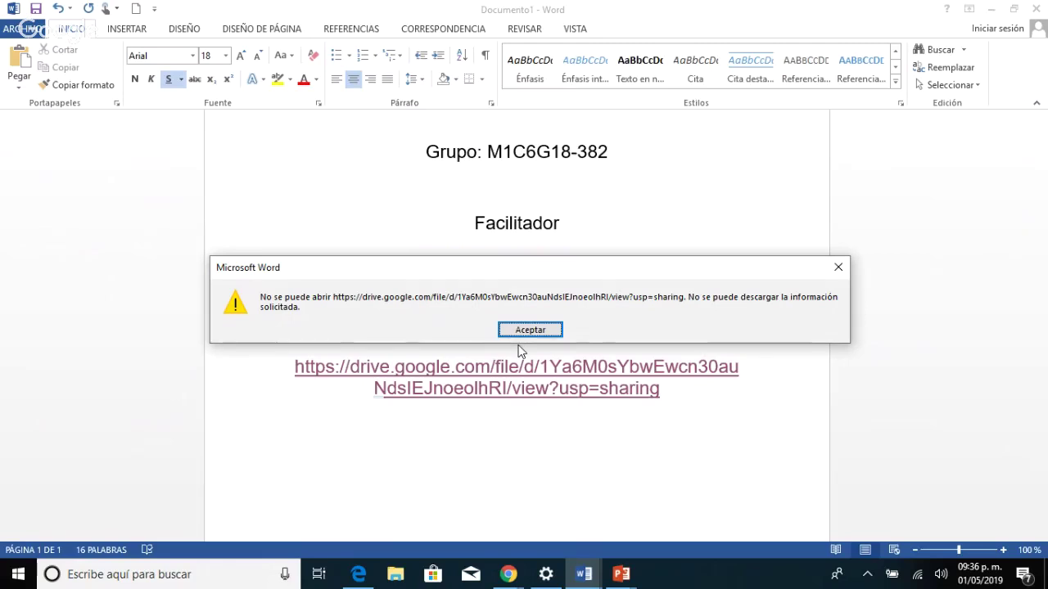
click(524, 330)
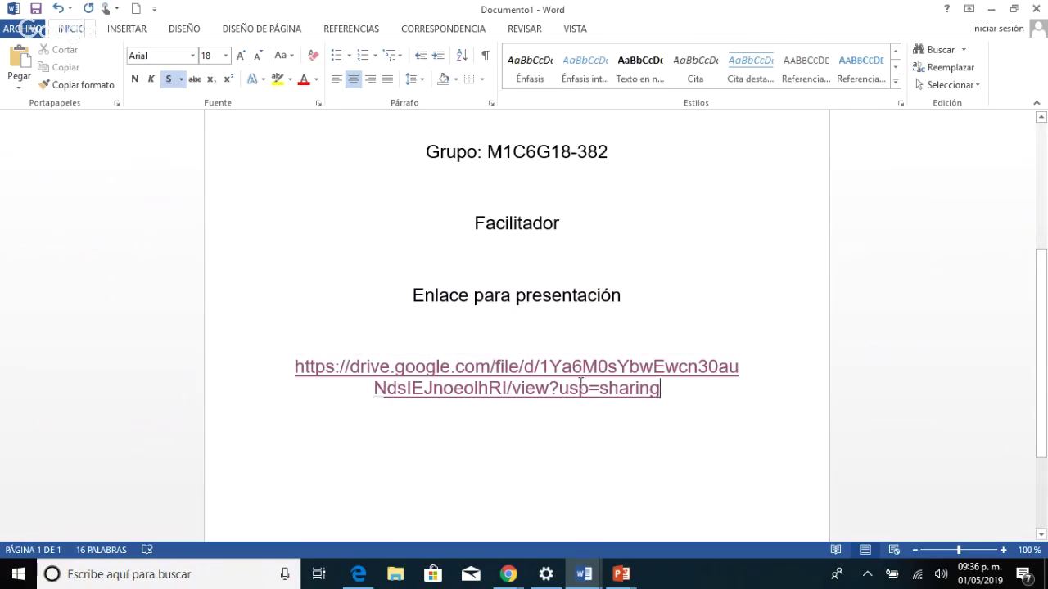
drag(667, 389, 294, 363)
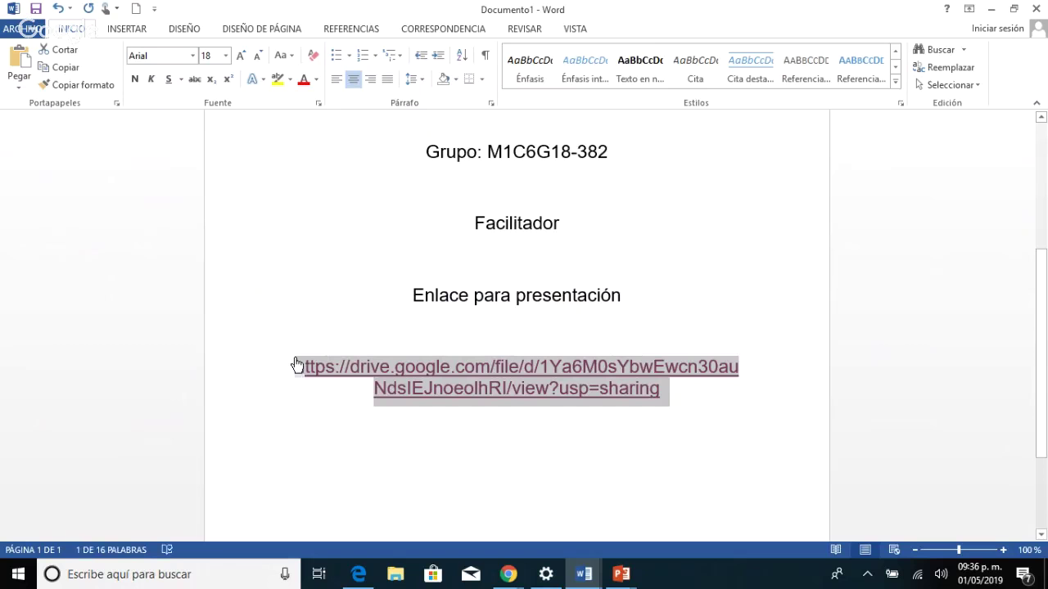
click(509, 575)
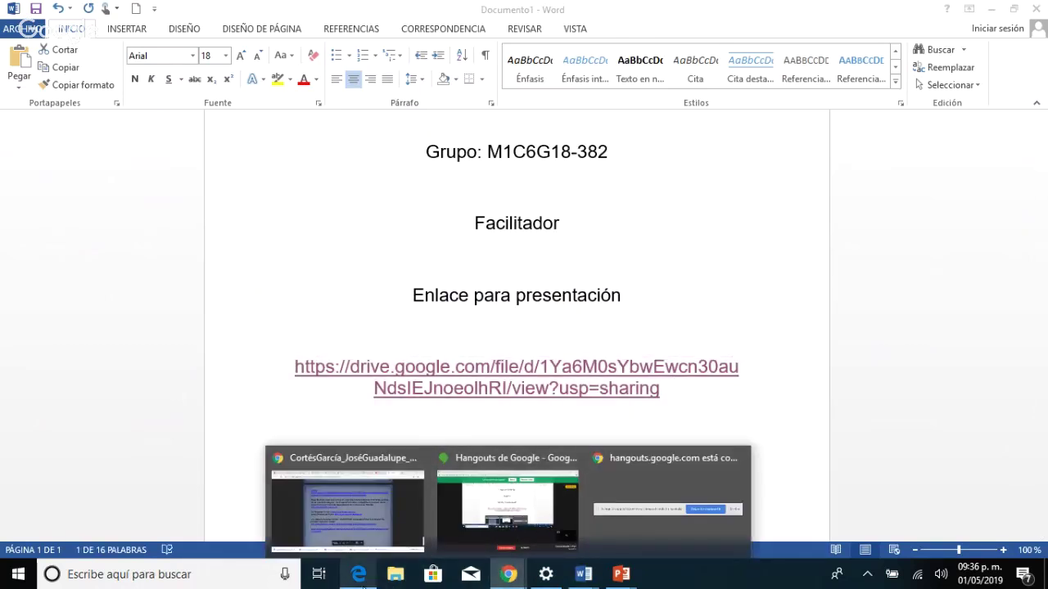
Load the copied share link in a new Edge tab, which shows a Google Drive error page.
click(358, 575)
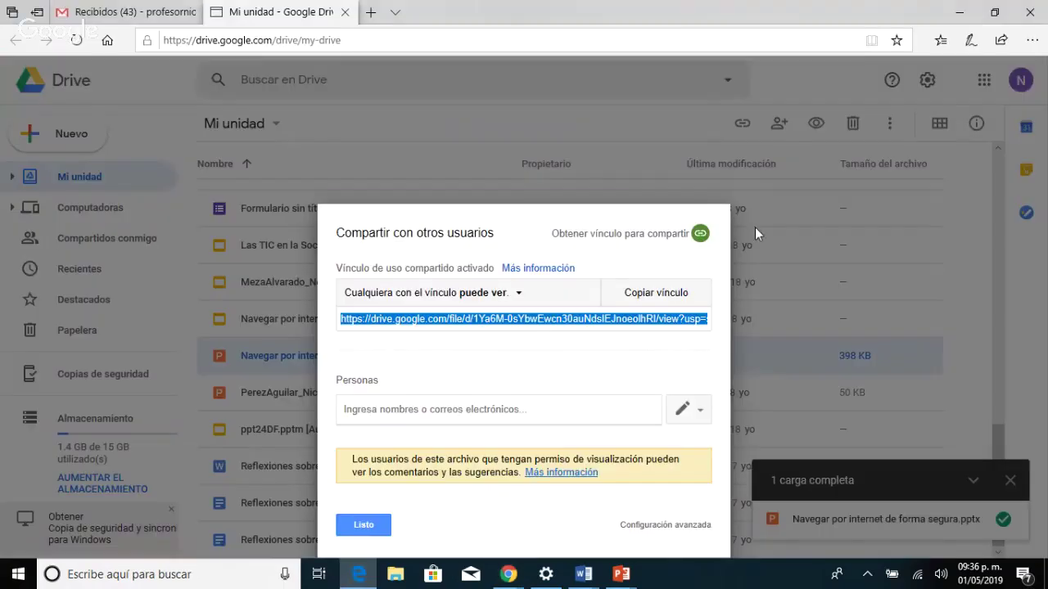
click(787, 209)
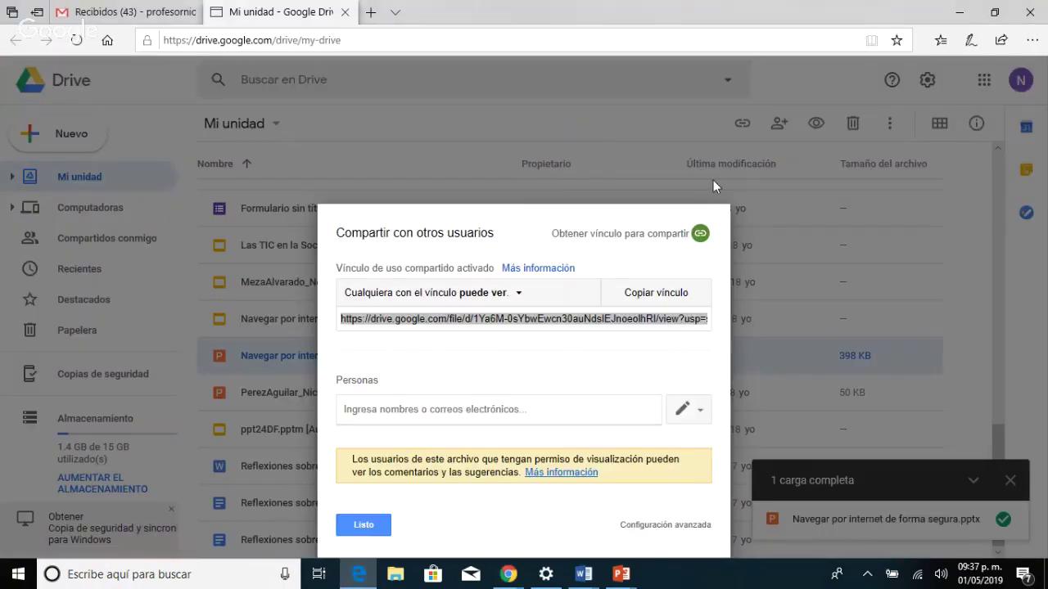
click(370, 12)
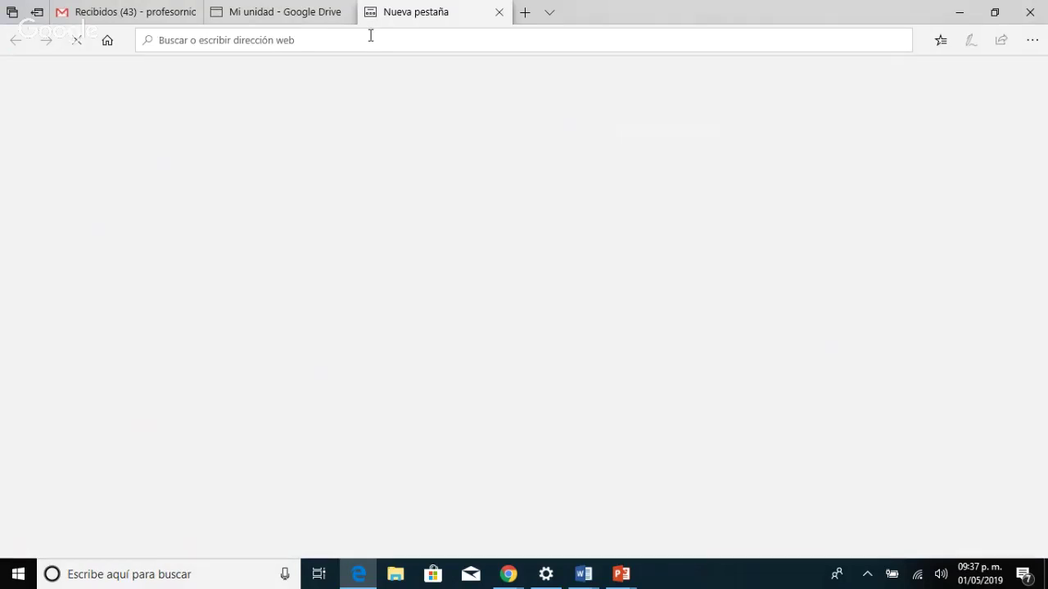
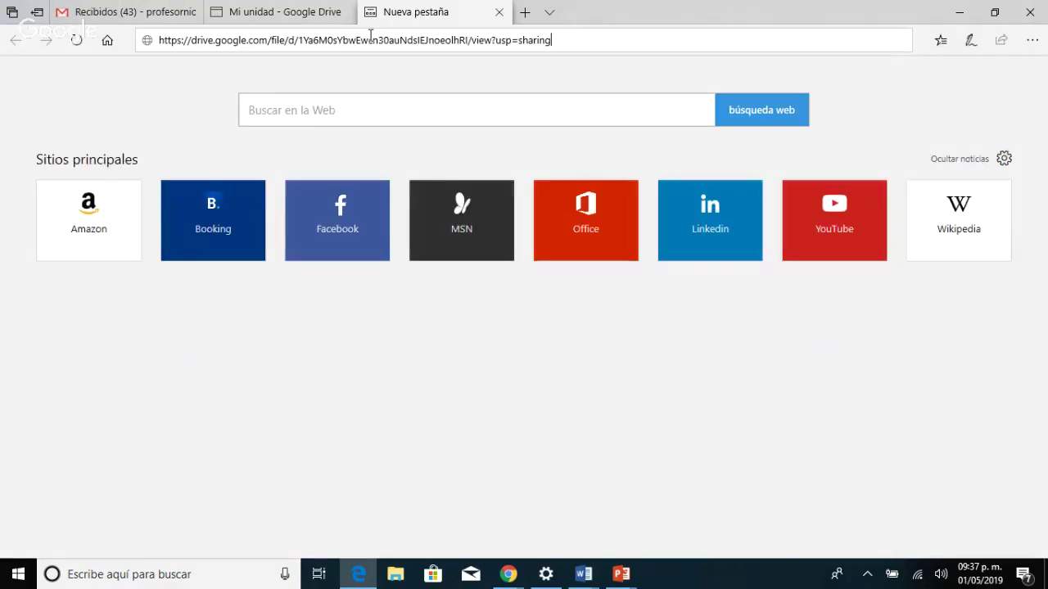
key(Return)
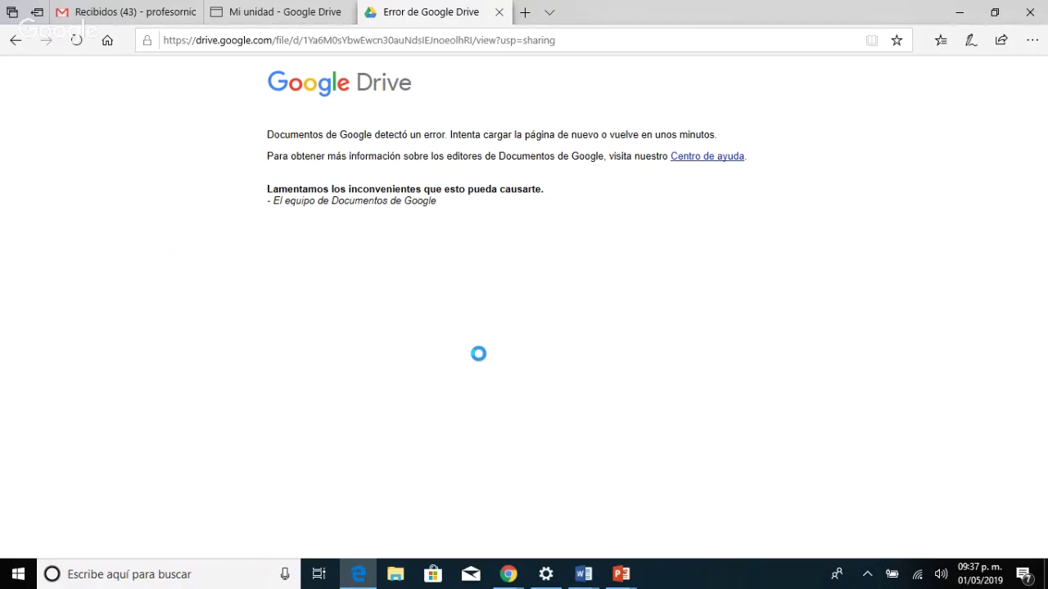
click(566, 45)
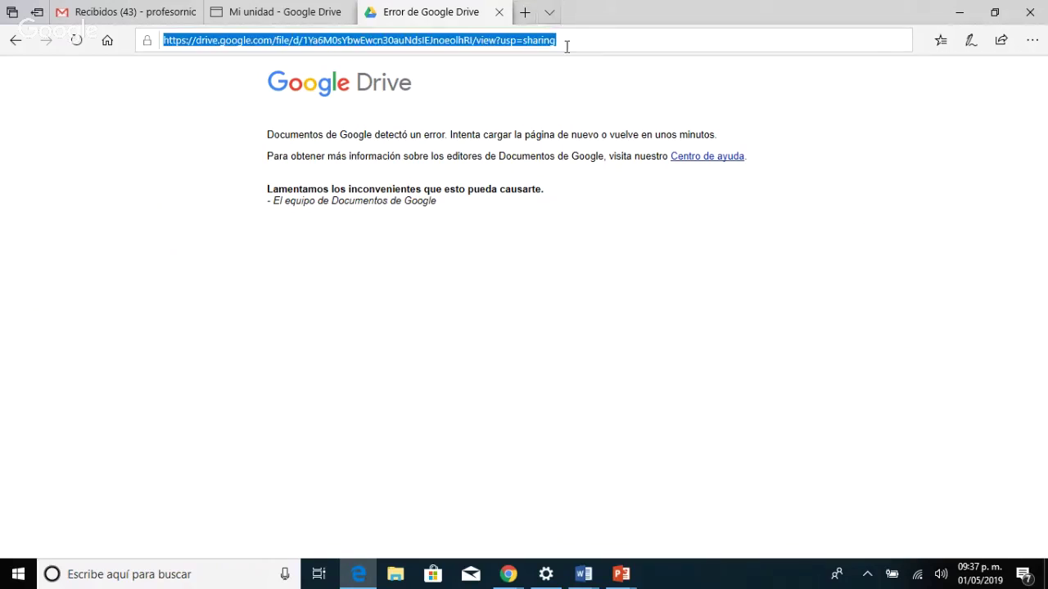
click(566, 47)
key(Escape)
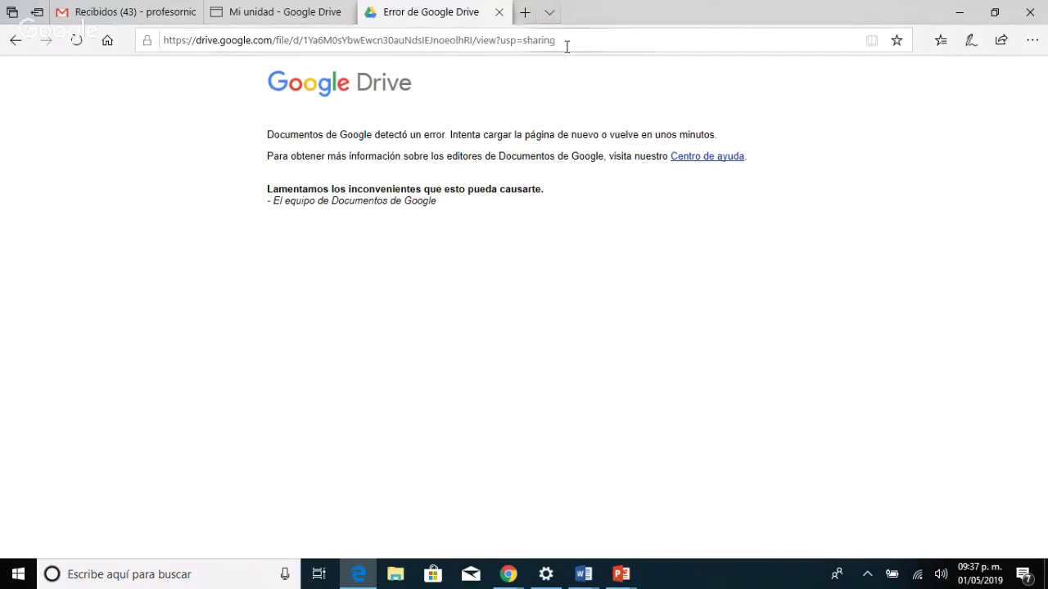
click(494, 40)
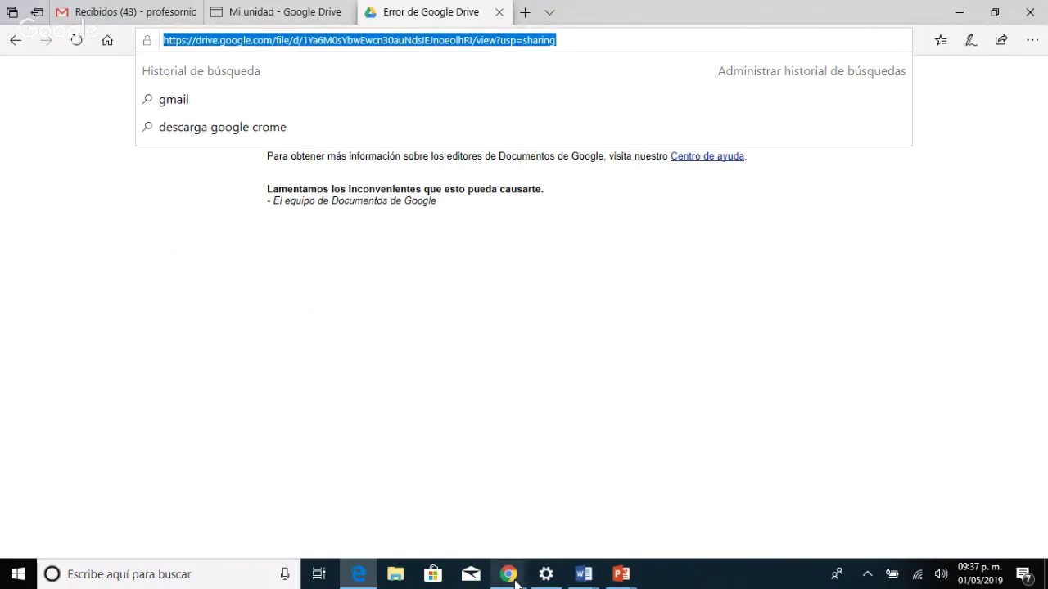
click(514, 581)
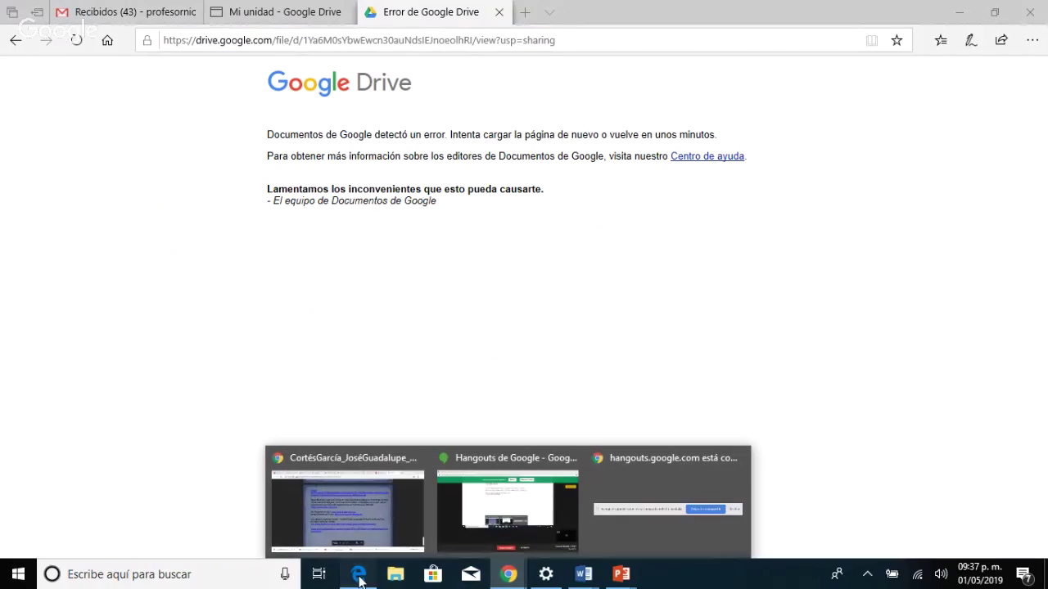
click(359, 577)
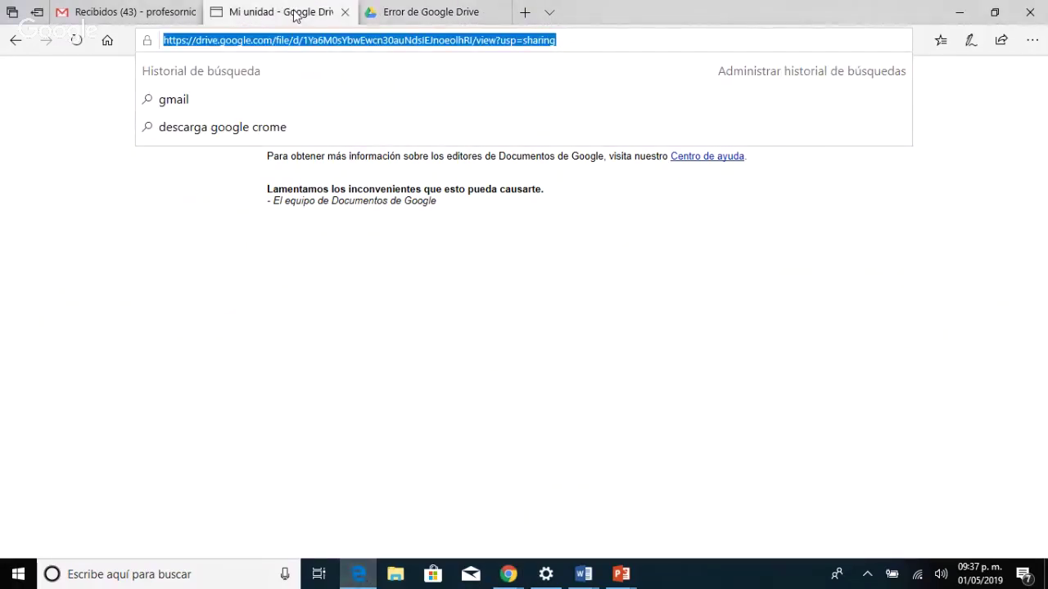
Re-copy the share link from Mi unidad, reload it in the error tab, then return to Documento1.
click(296, 16)
click(637, 298)
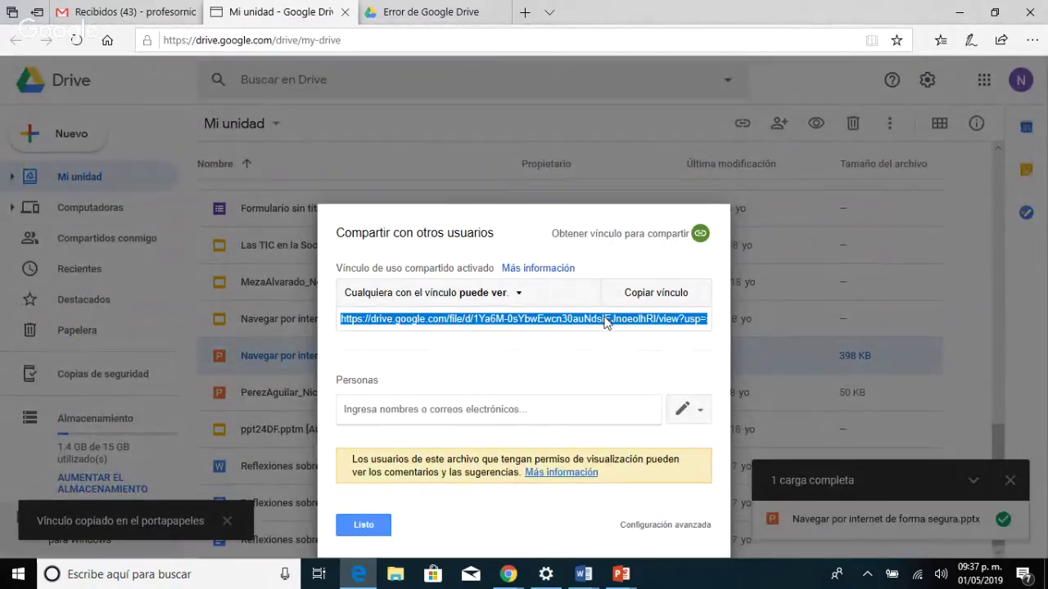
click(397, 14)
click(368, 38)
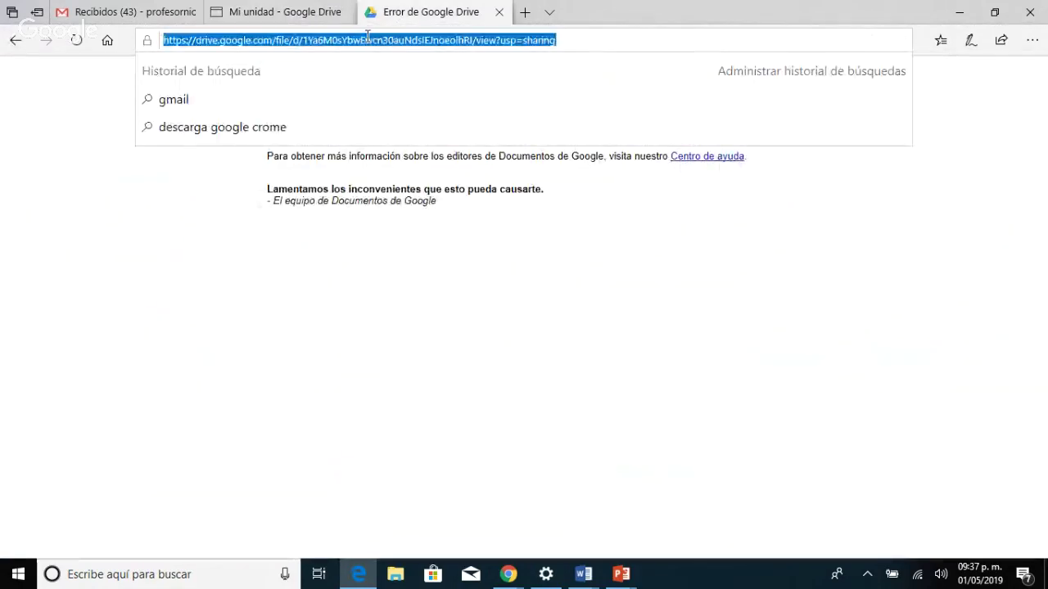
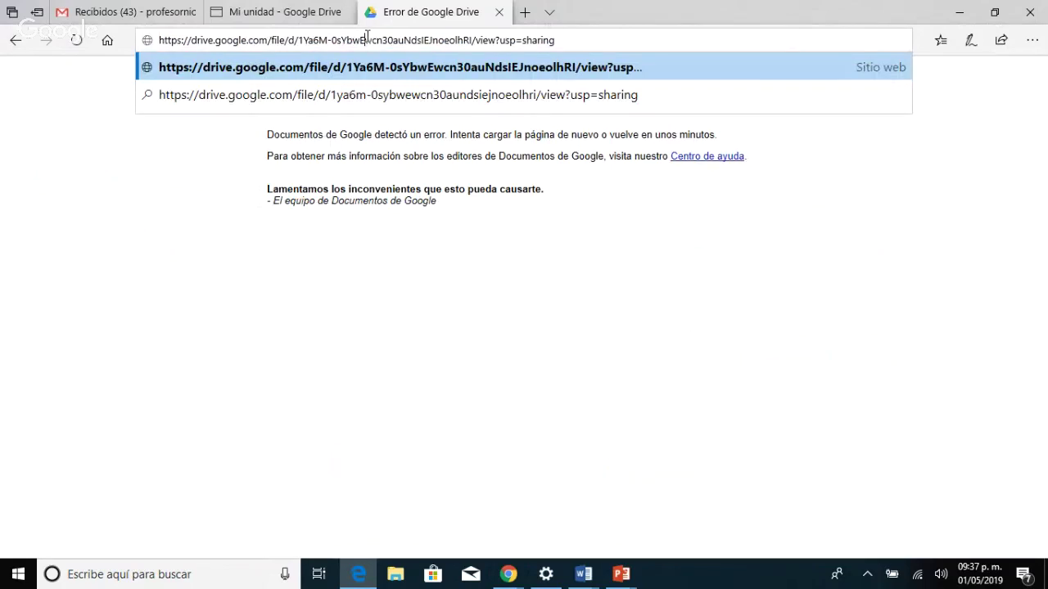
key(Return)
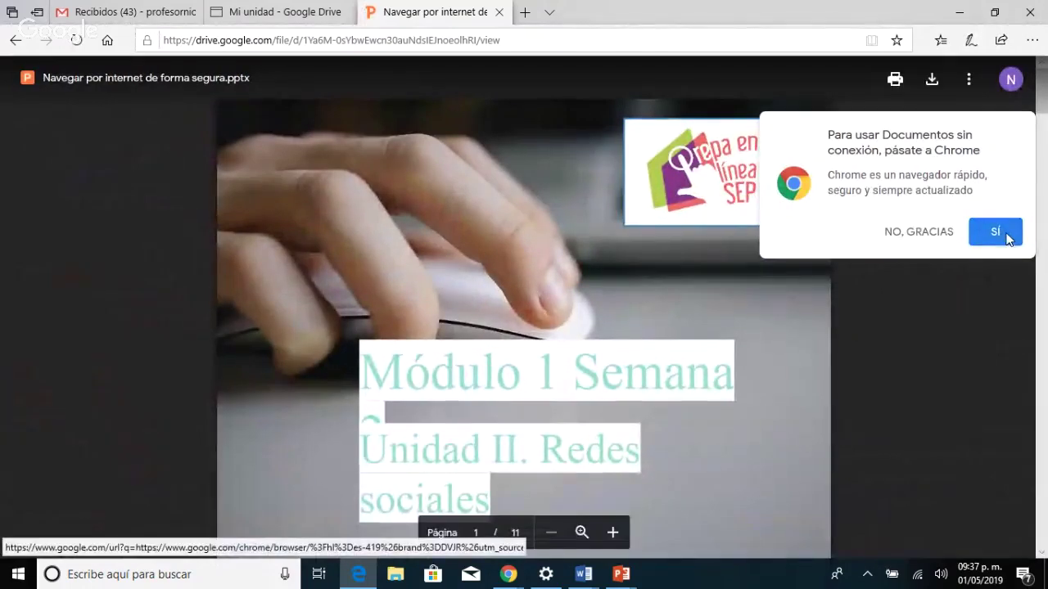
click(1006, 237)
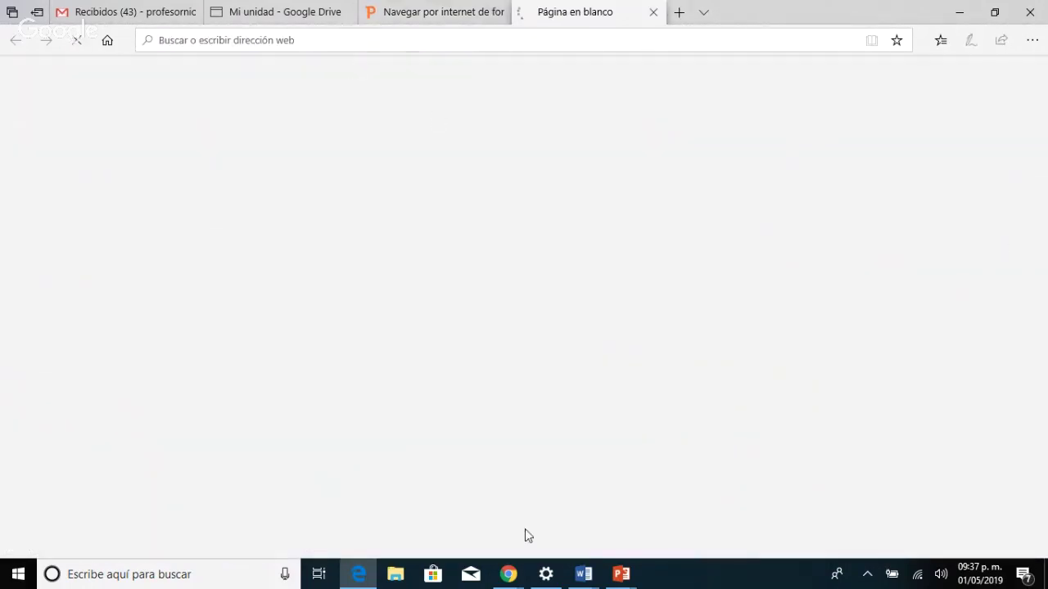
click(578, 573)
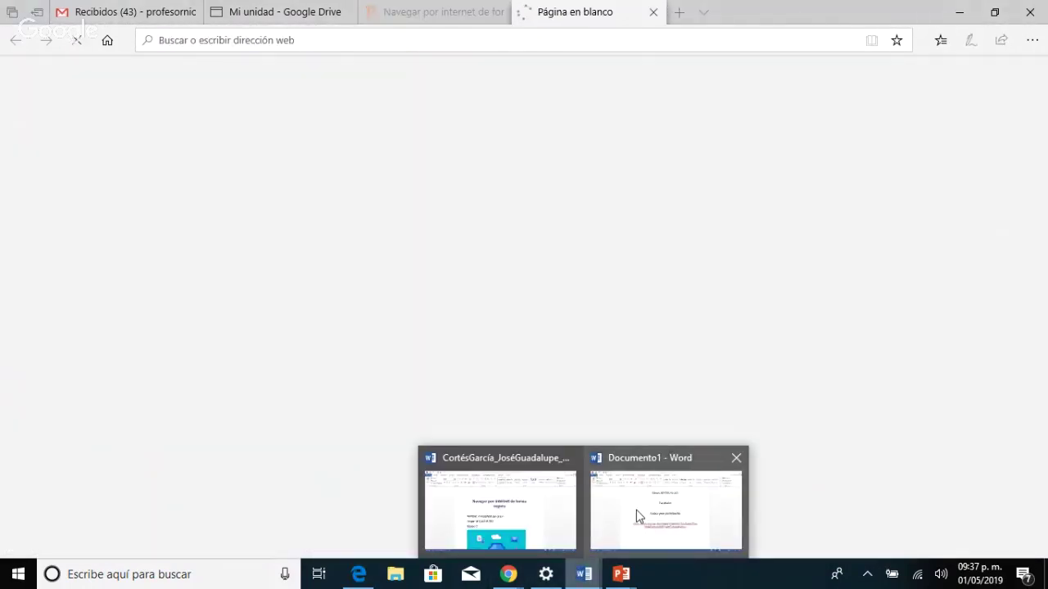
click(639, 516)
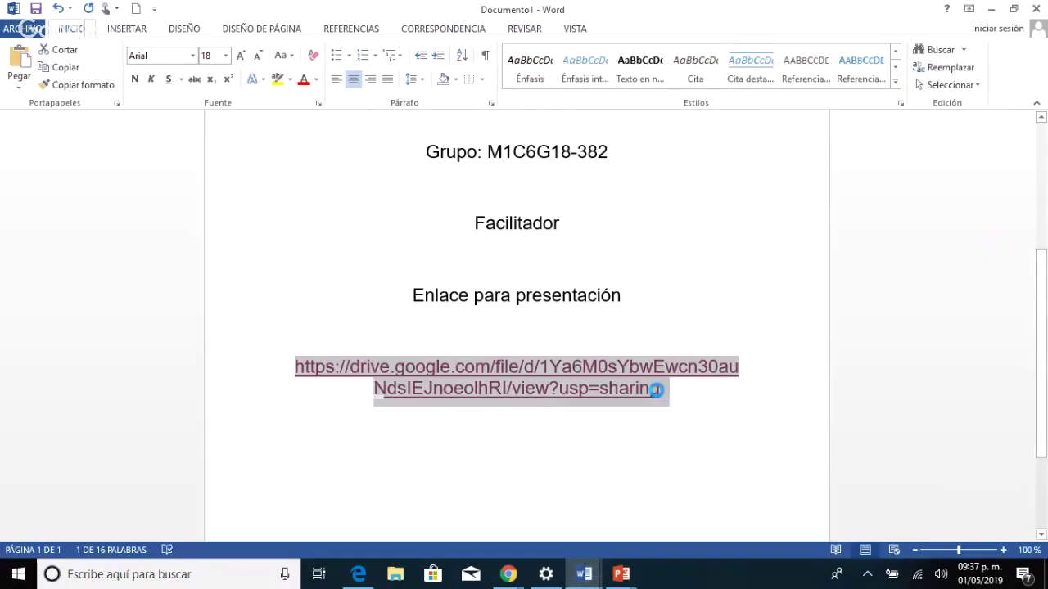
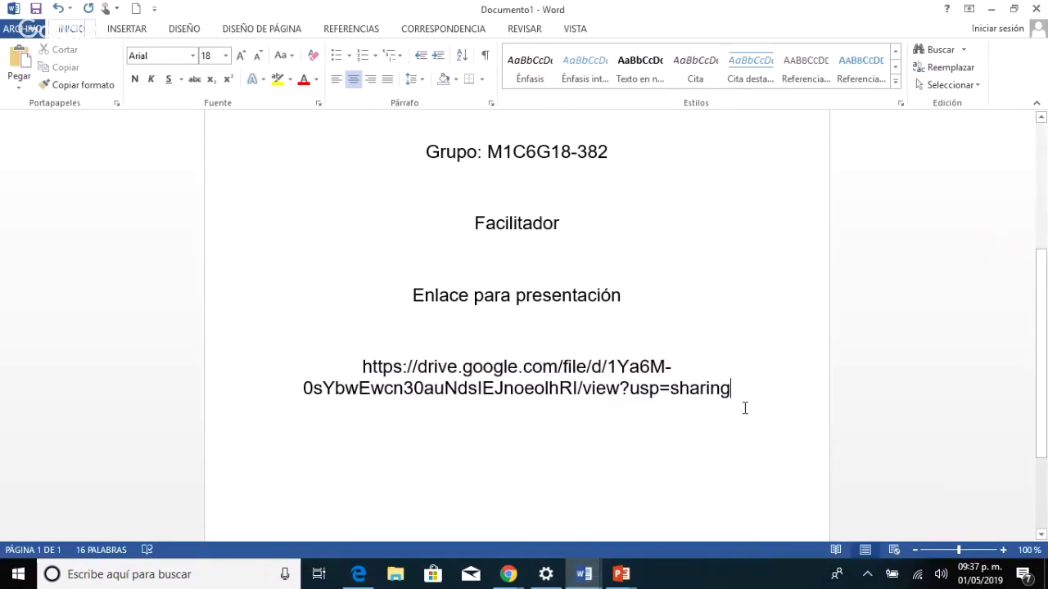
Paste the fresh share link over the old URL, make it a live hyperlink, and open it.
key(Return)
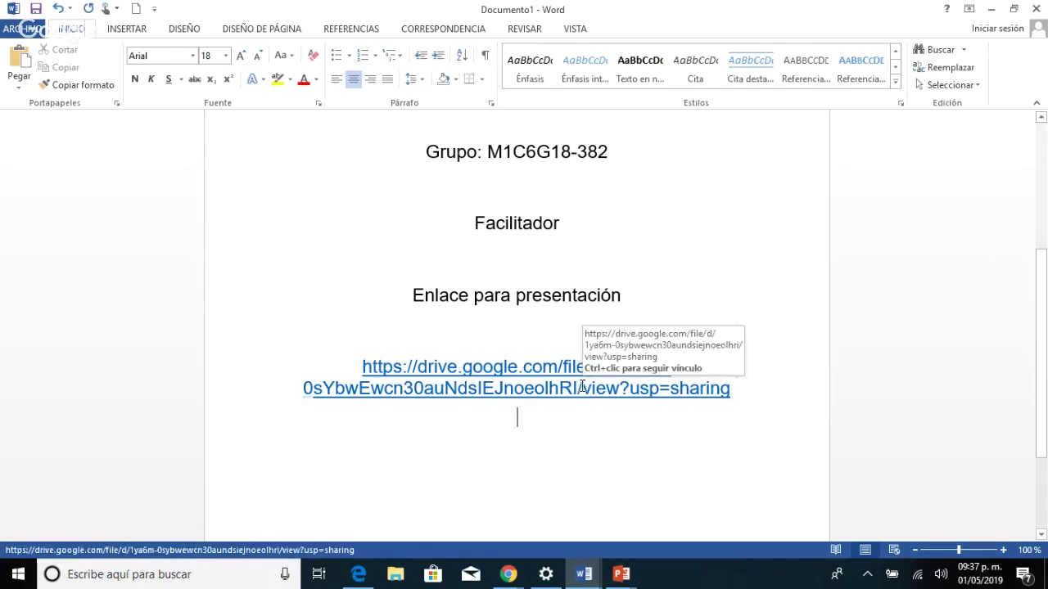
click(582, 386)
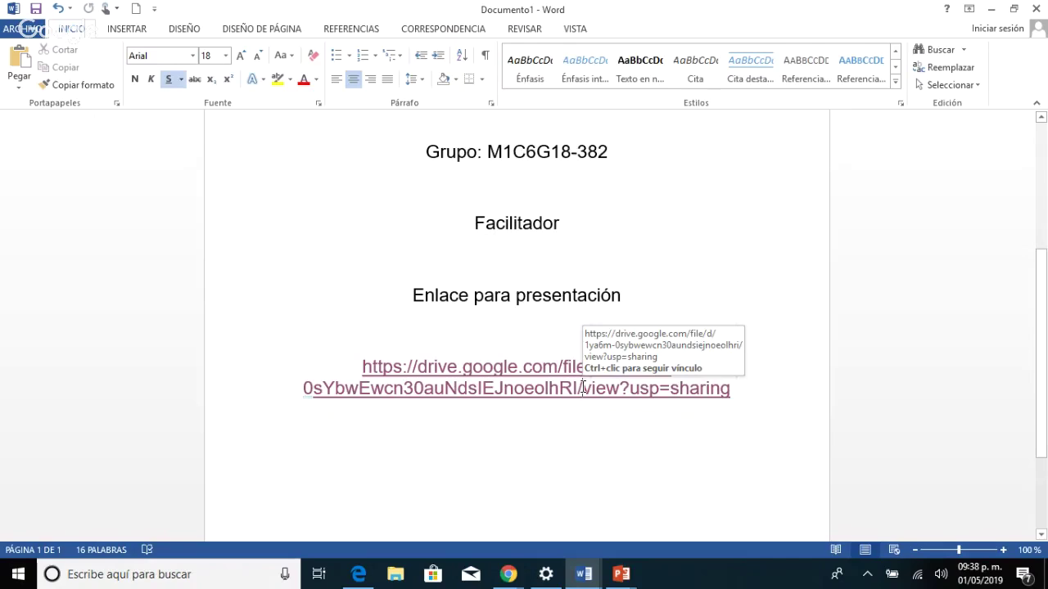
ctrl+click(583, 388)
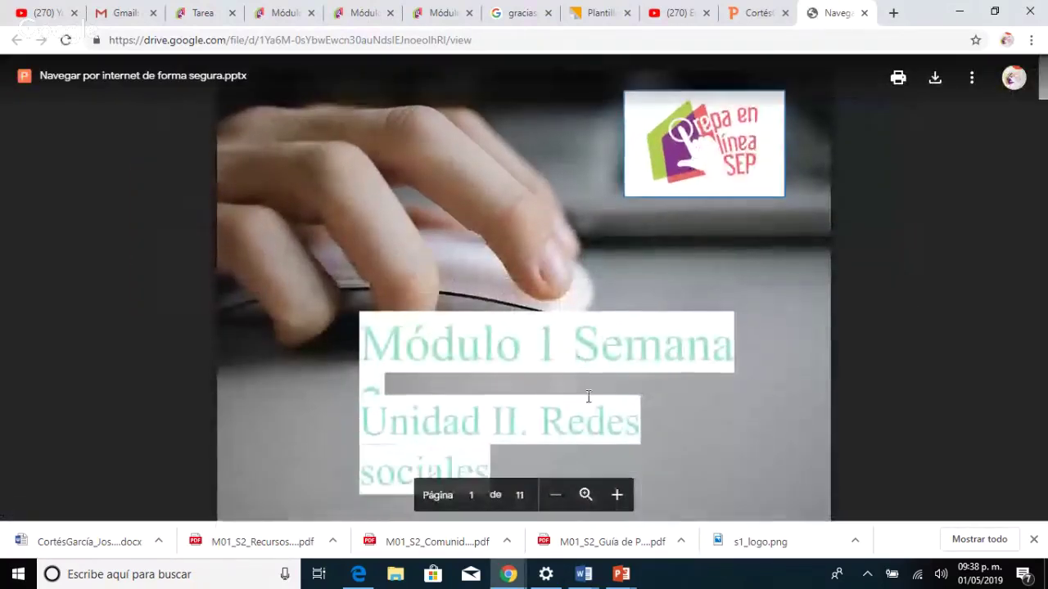
scroll(588, 397, down, 15)
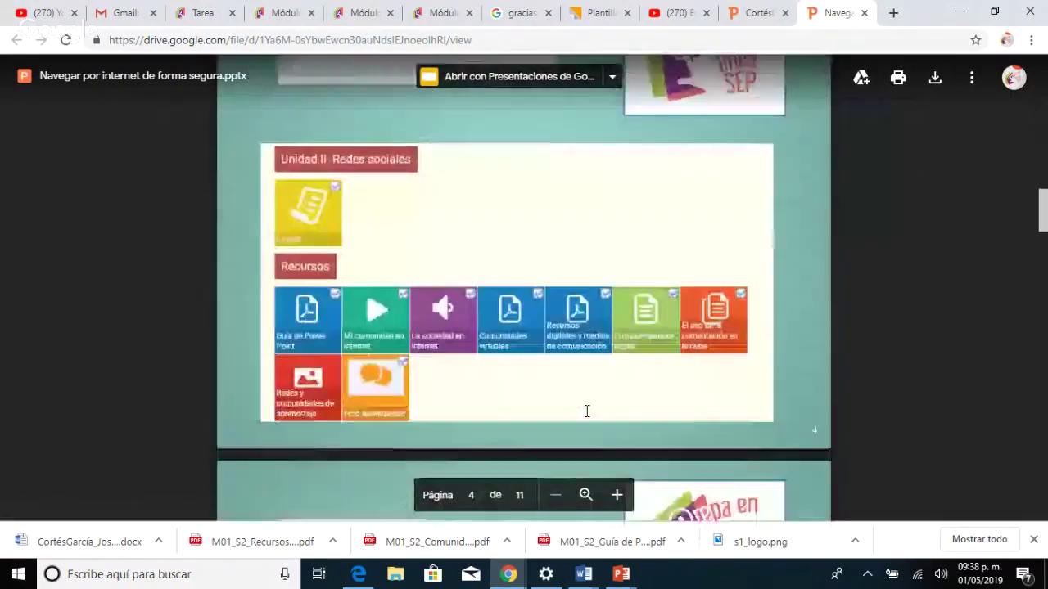
scroll(587, 411, down, 15)
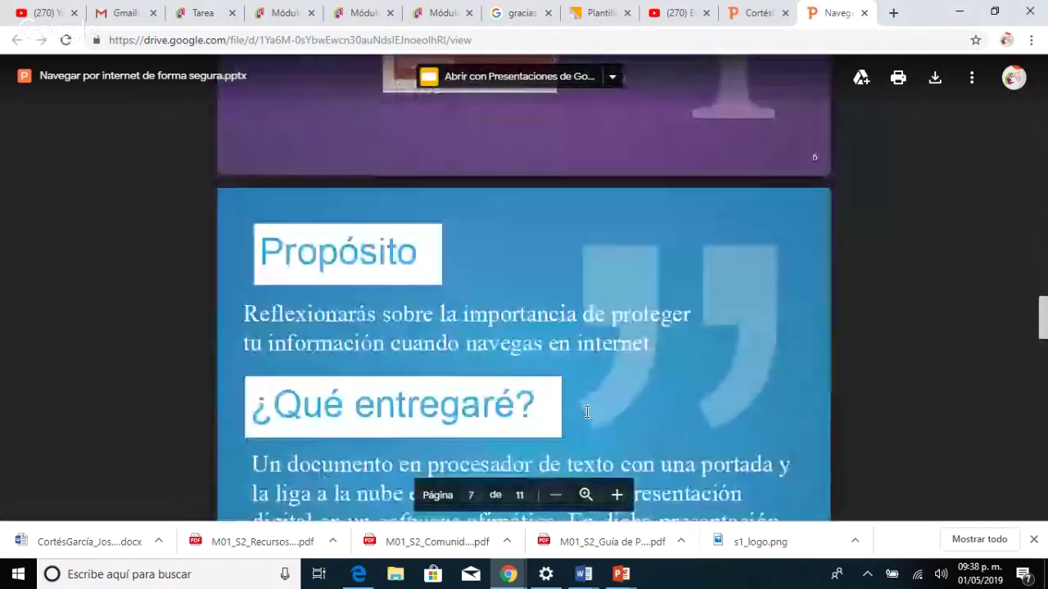
scroll(587, 411, down, 15)
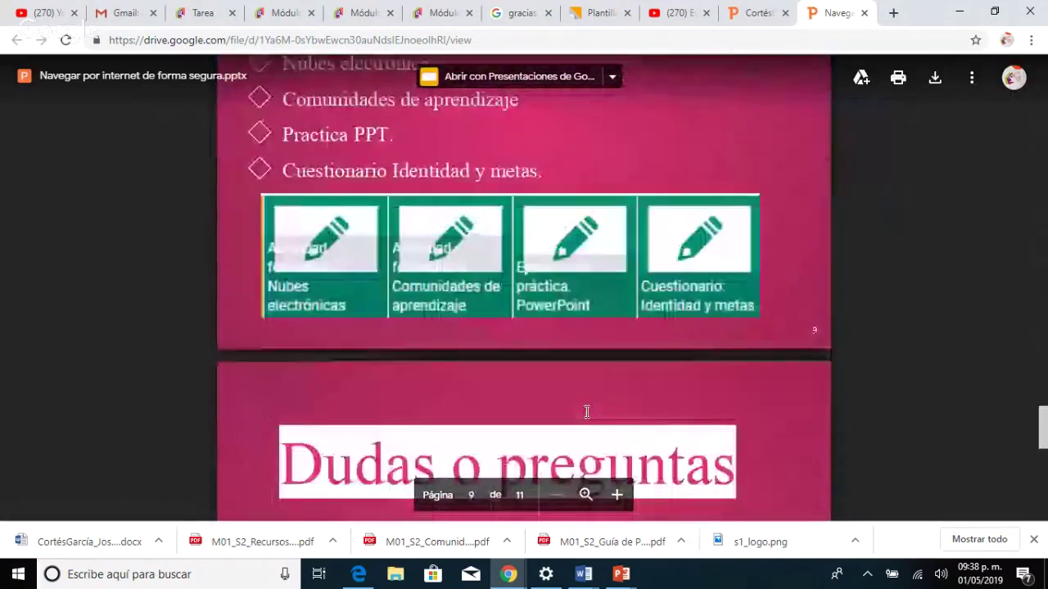
scroll(587, 411, down, 3)
scroll(588, 417, up, 20)
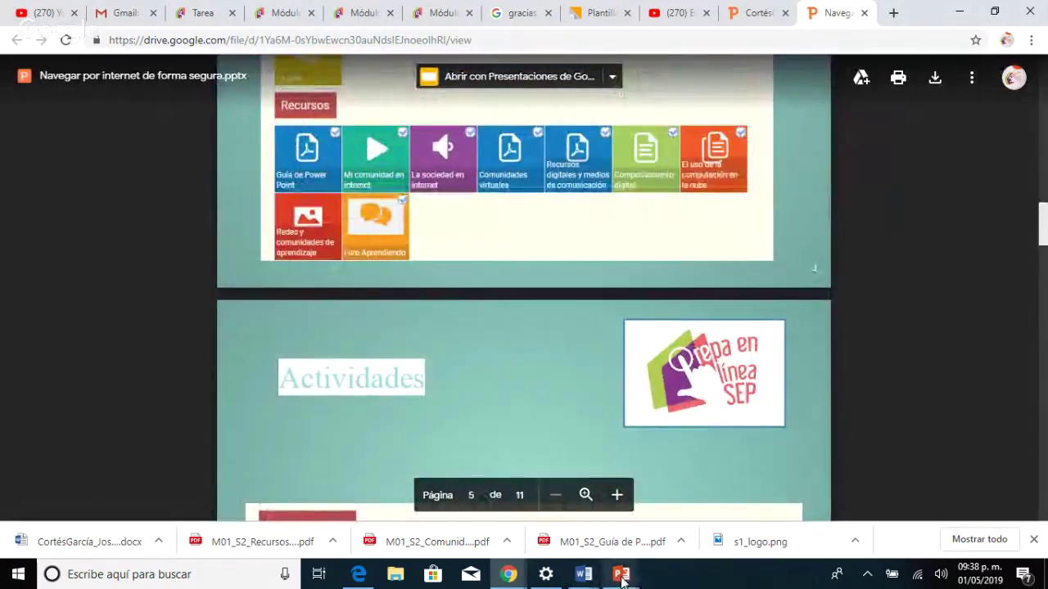
mouse_move(503, 579)
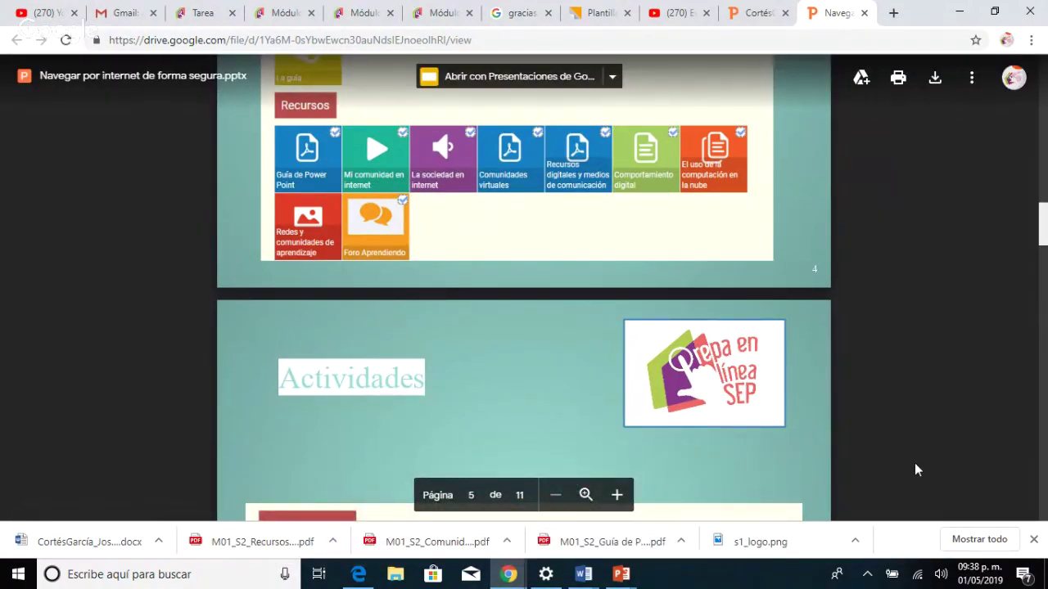
Check the Propósito slide in the running slideshow, then return to the Word cover page's link.
key(alt+Tab)
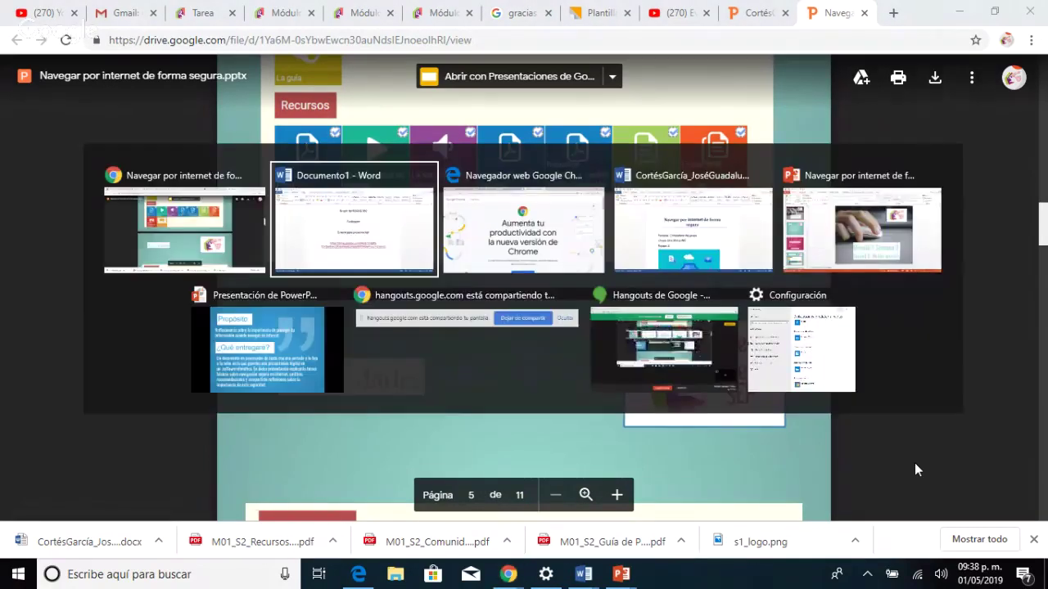
key(alt+Tab)
key(alt+Tab)
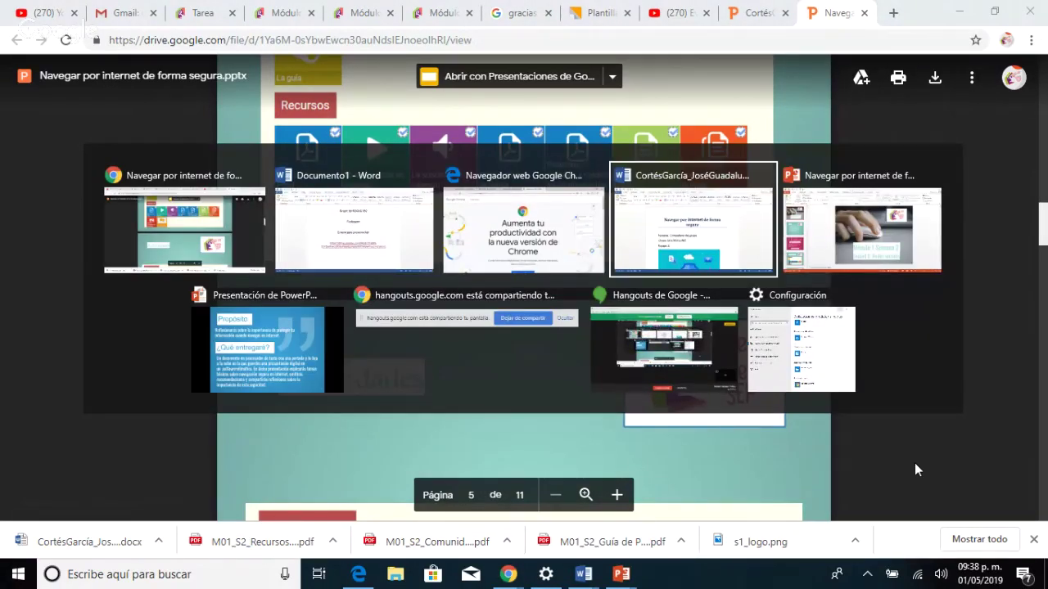
key(alt+Tab)
key(alt+Tab)
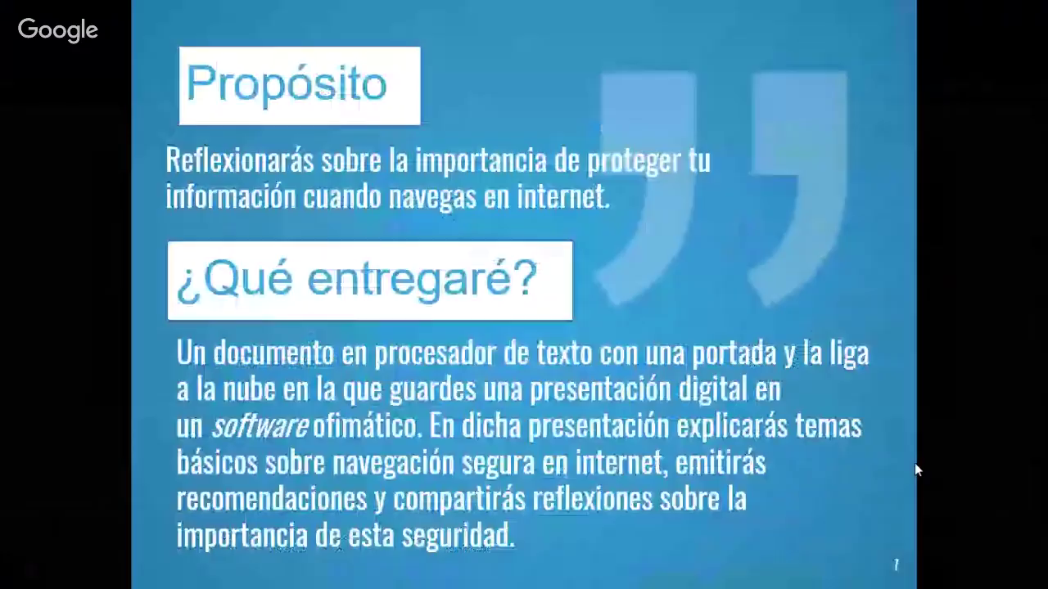
click(656, 450)
key(Left)
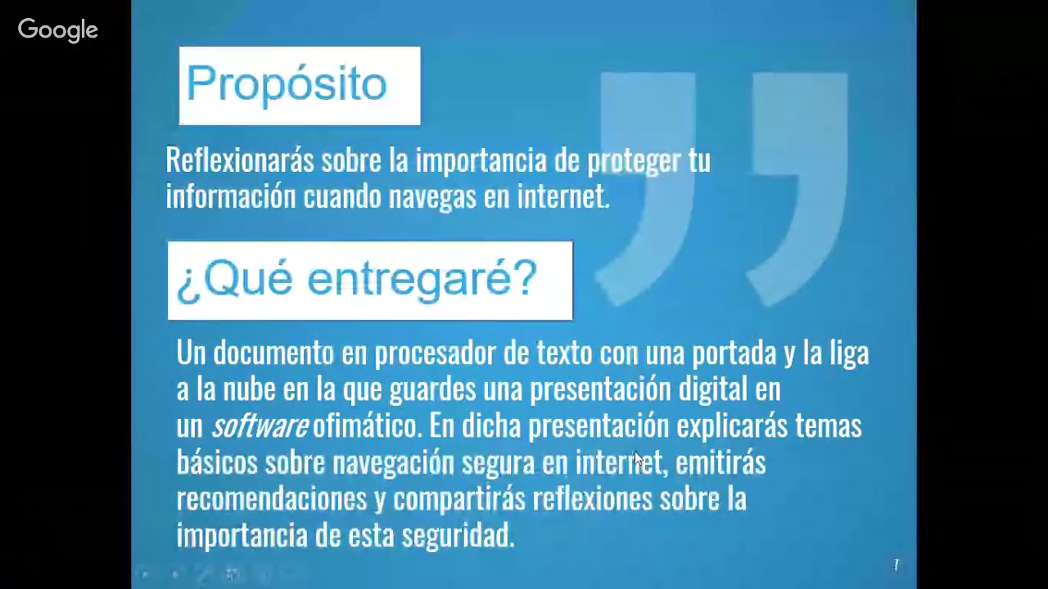
key(alt+Tab)
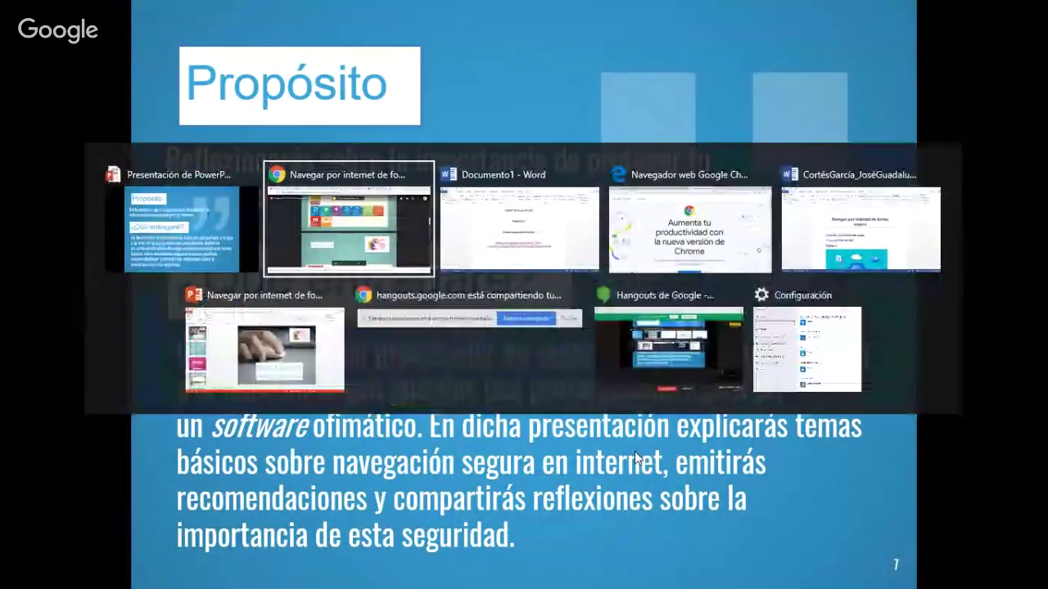
key(Tab)
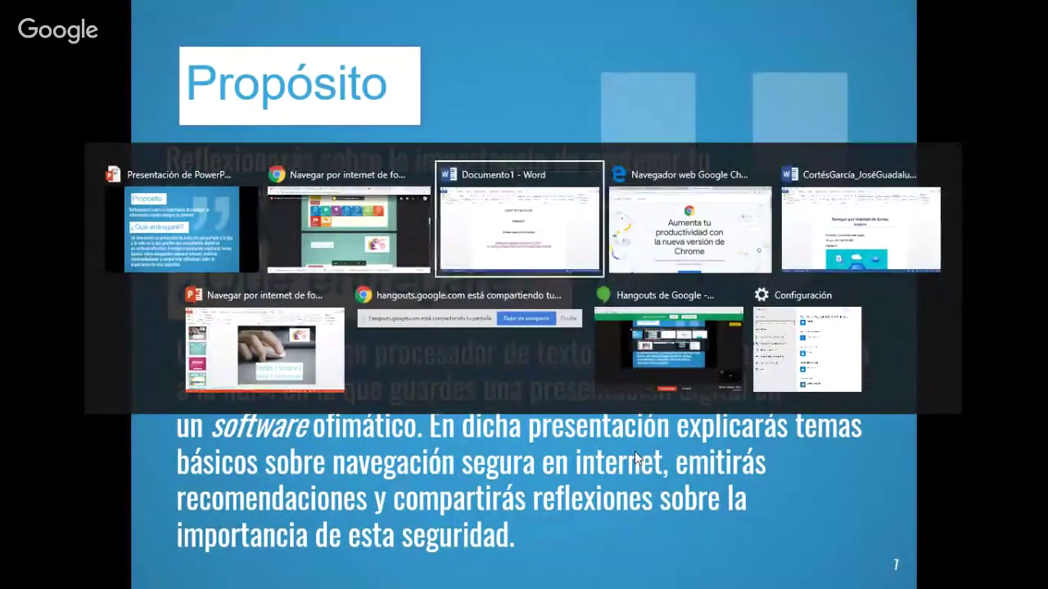
click(759, 387)
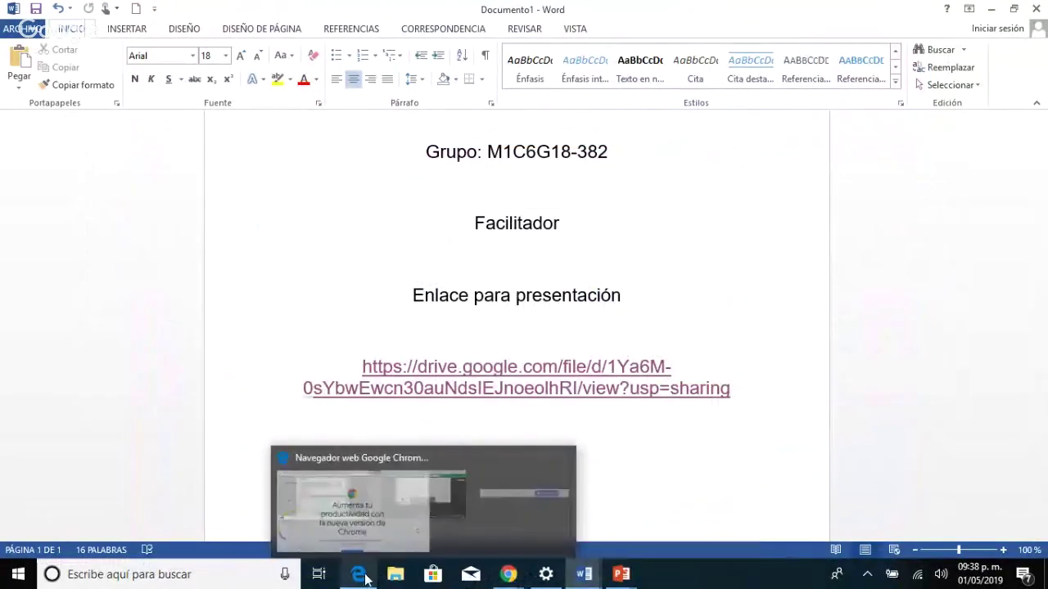
Copy the share link for 'Navegar por internet de forma segura.pptx' in Drive, then confirm with Listo.
click(360, 575)
click(399, 23)
click(297, 24)
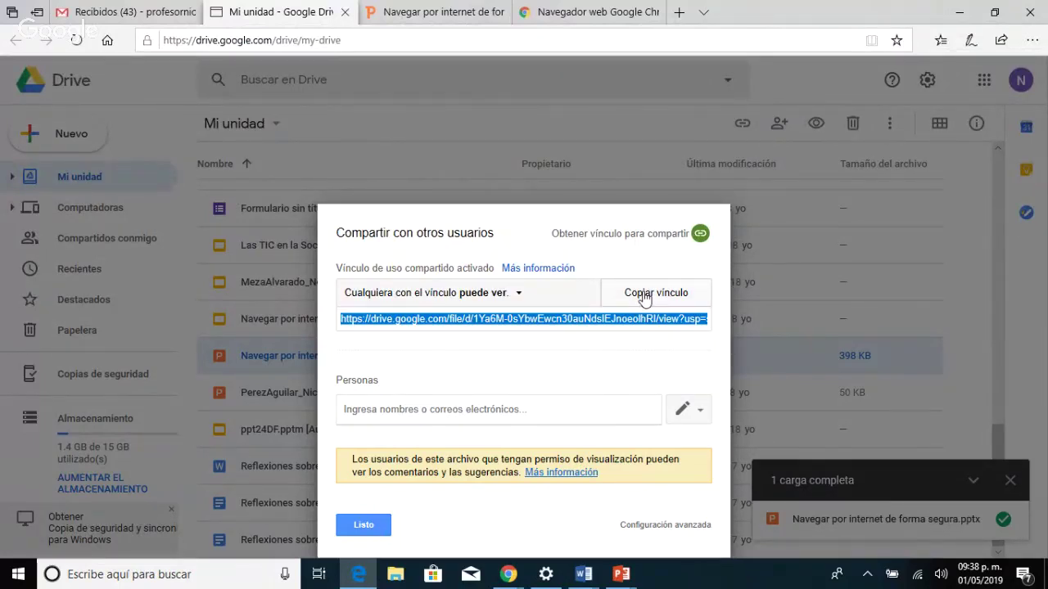
click(644, 299)
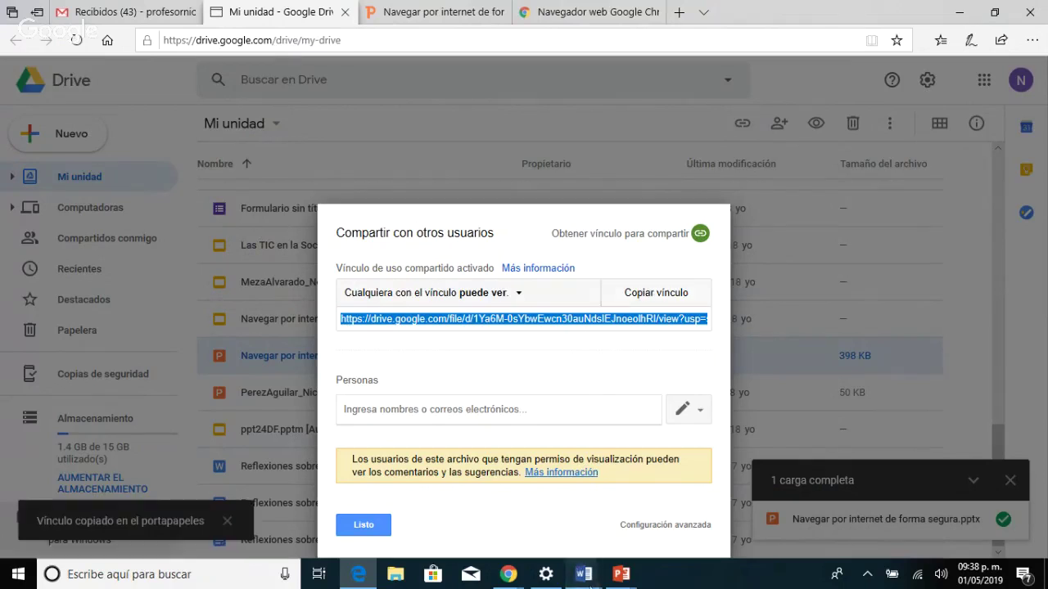
mouse_move(602, 565)
mouse_move(652, 516)
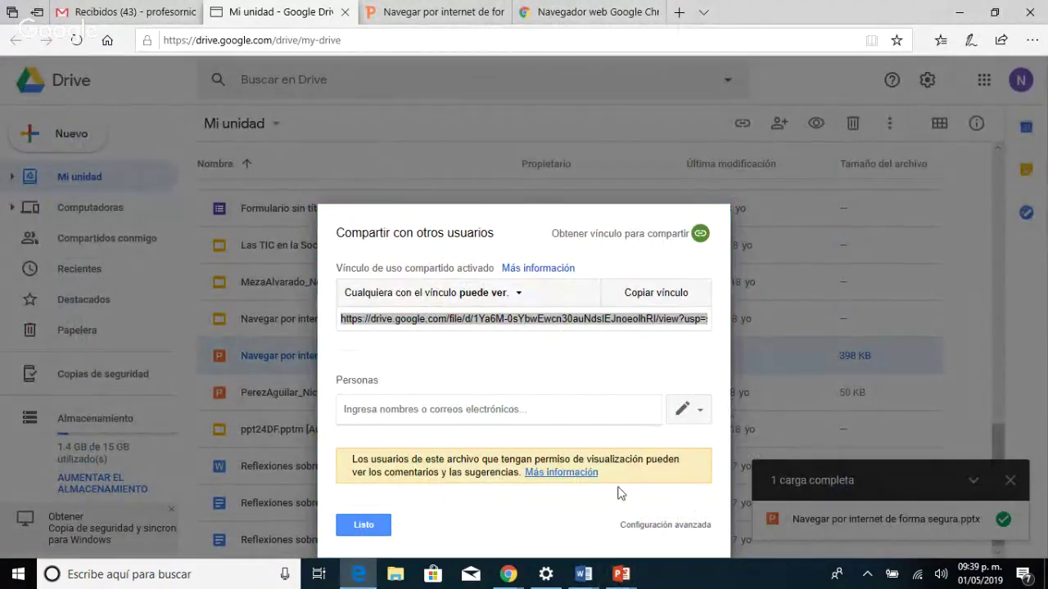
click(363, 528)
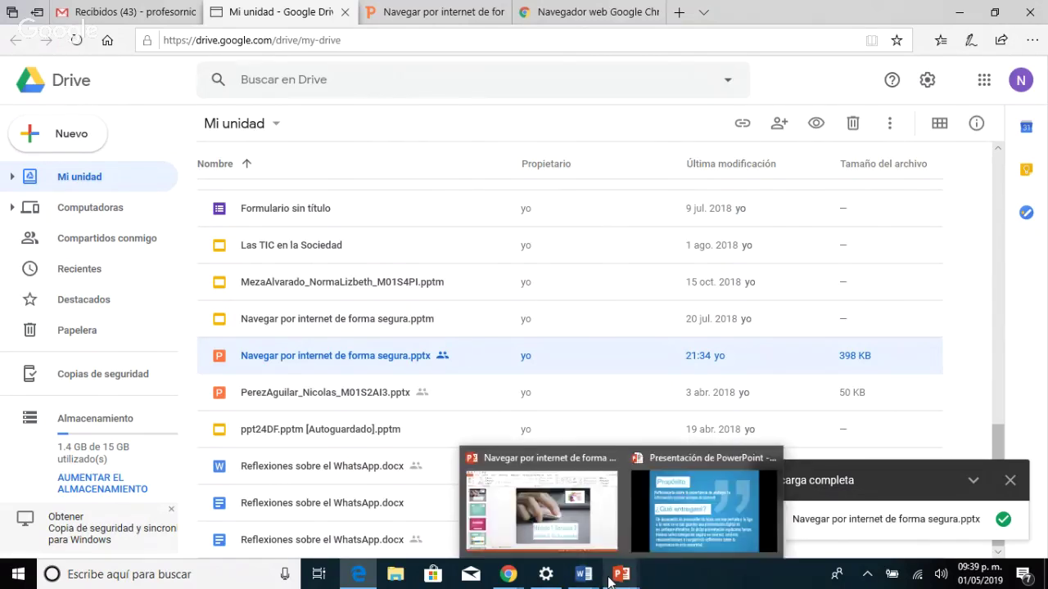
Return to the PowerPoint slideshow and advance to slide 8, 'Foros'.
key(alt+Tab)
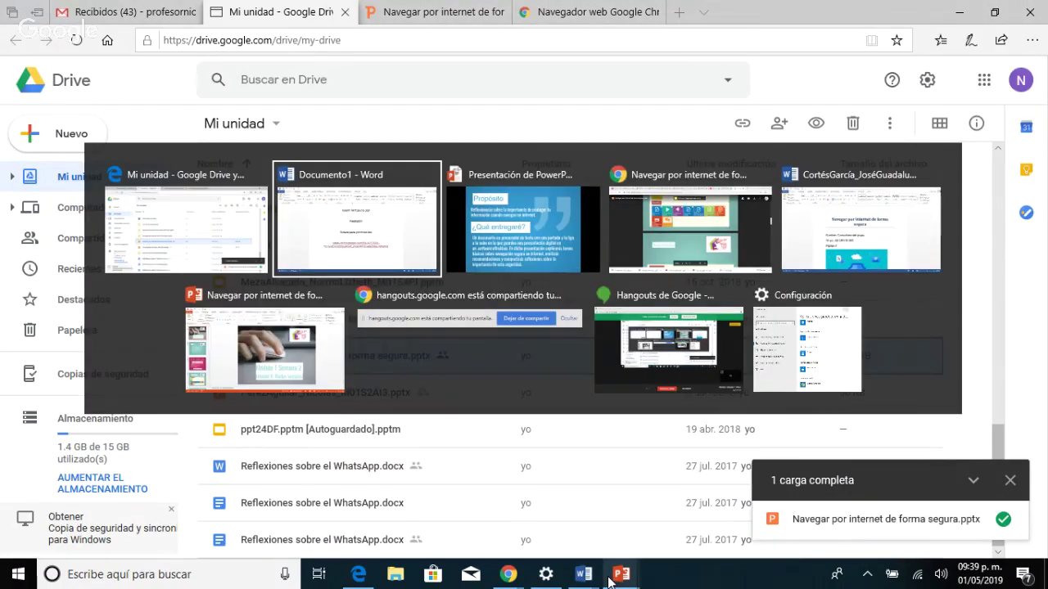
key(alt+Tab)
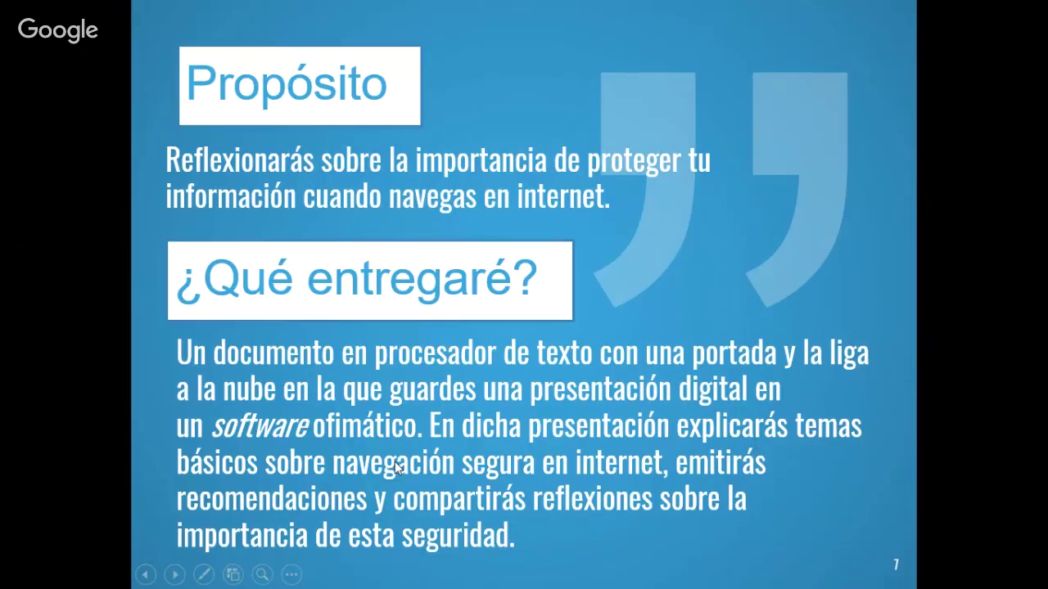
click(395, 462)
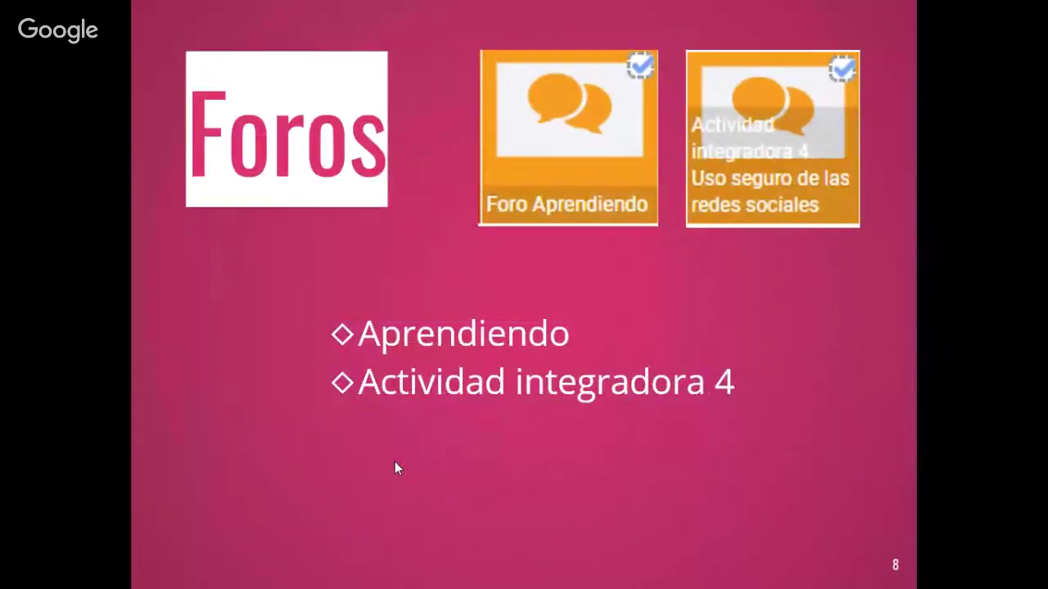